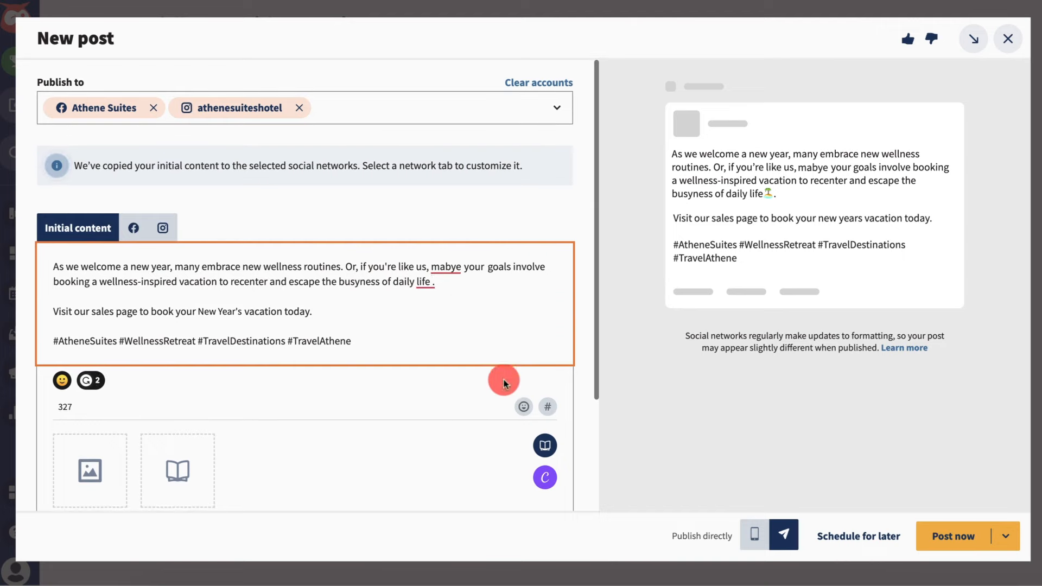
Insert the palm-island emoji after "busyness of daily life" in the initial content and check the hashtag suggestions.
{"action": "left_click", "coordinate": [523, 406]}
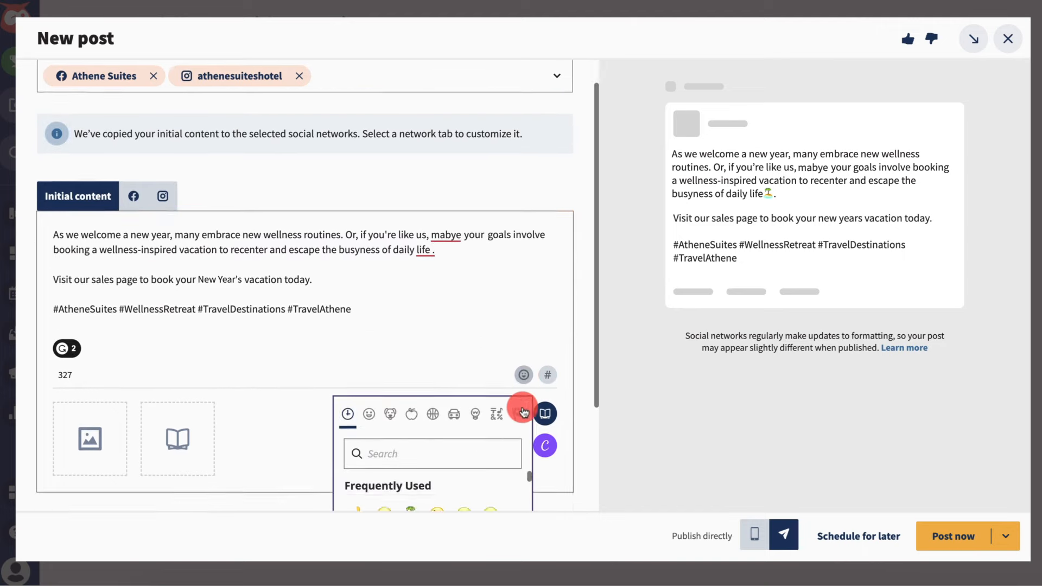
{"action": "left_click", "coordinate": [412, 438]}
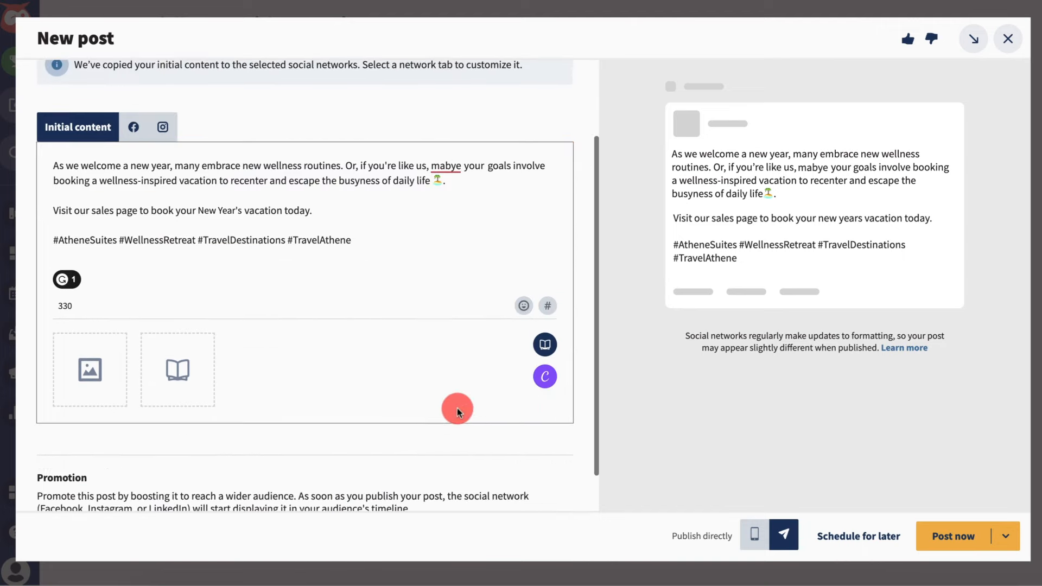
{"action": "left_click", "coordinate": [550, 307]}
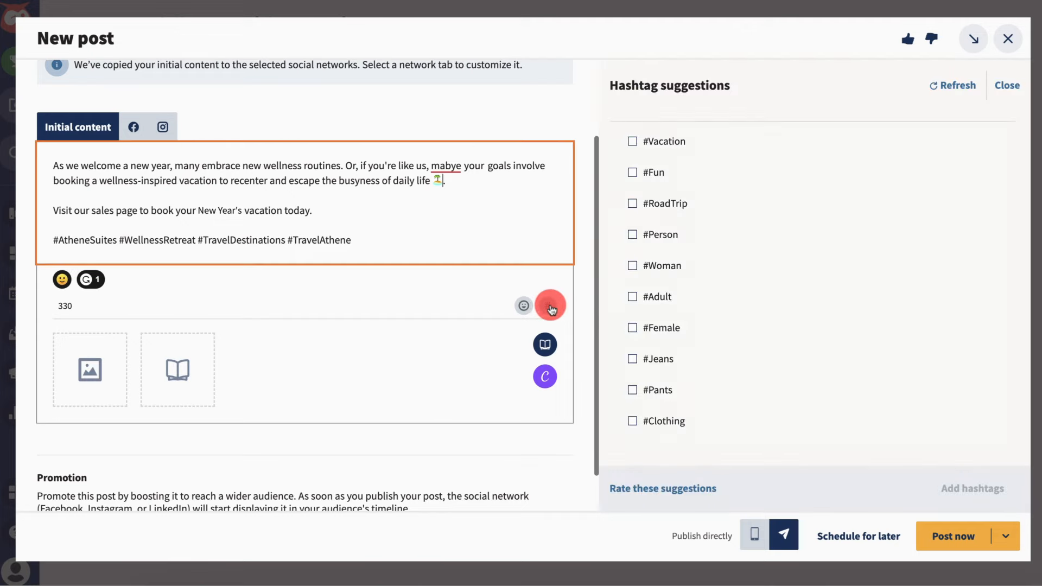
{"action": "left_click", "coordinate": [550, 307]}
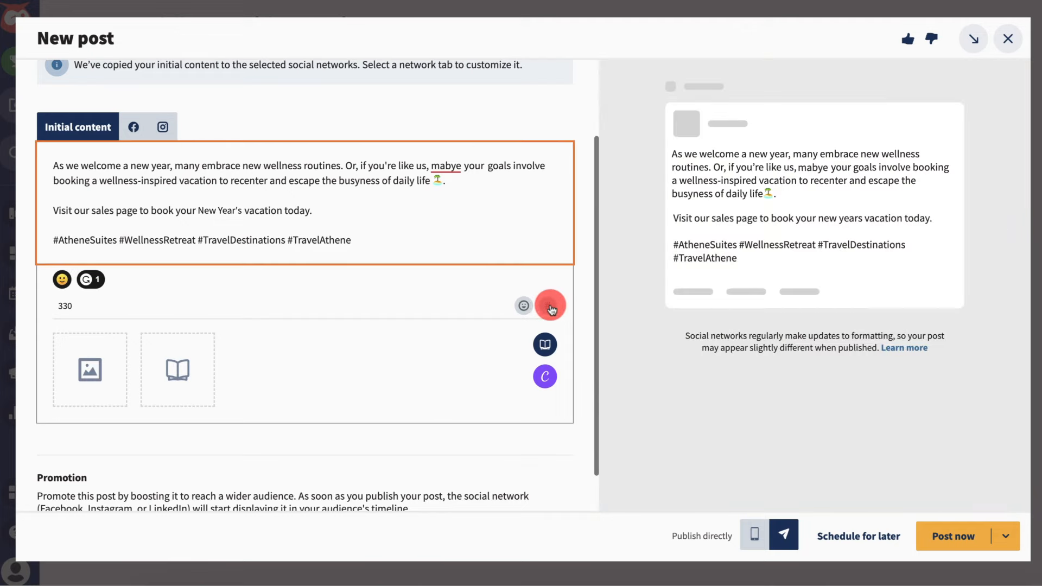
Accept the spelling correction that changes "mabye" to "maybe" in the post text.
{"action": "left_click", "coordinate": [447, 166]}
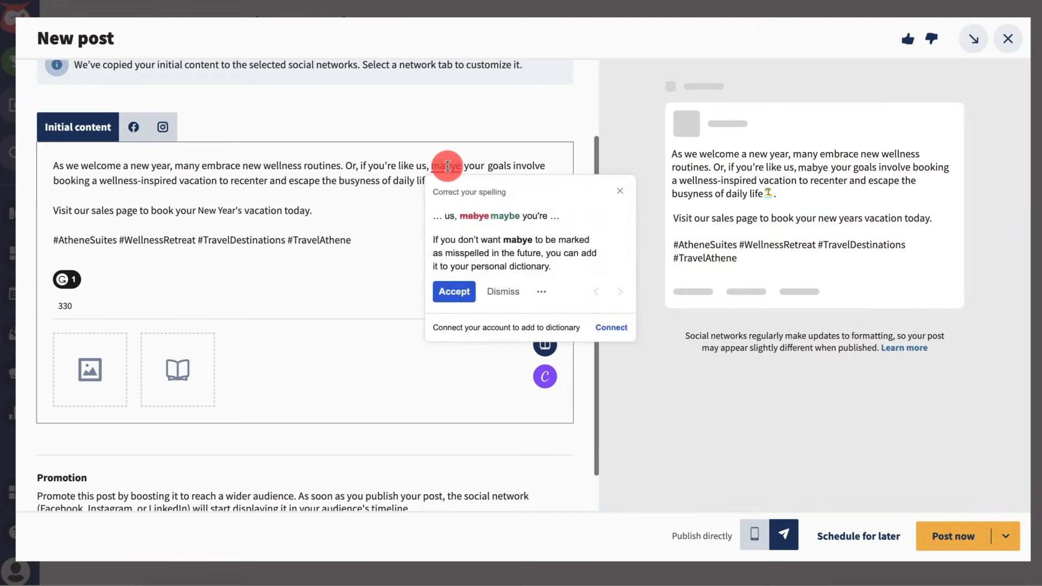
{"action": "left_click", "coordinate": [452, 292]}
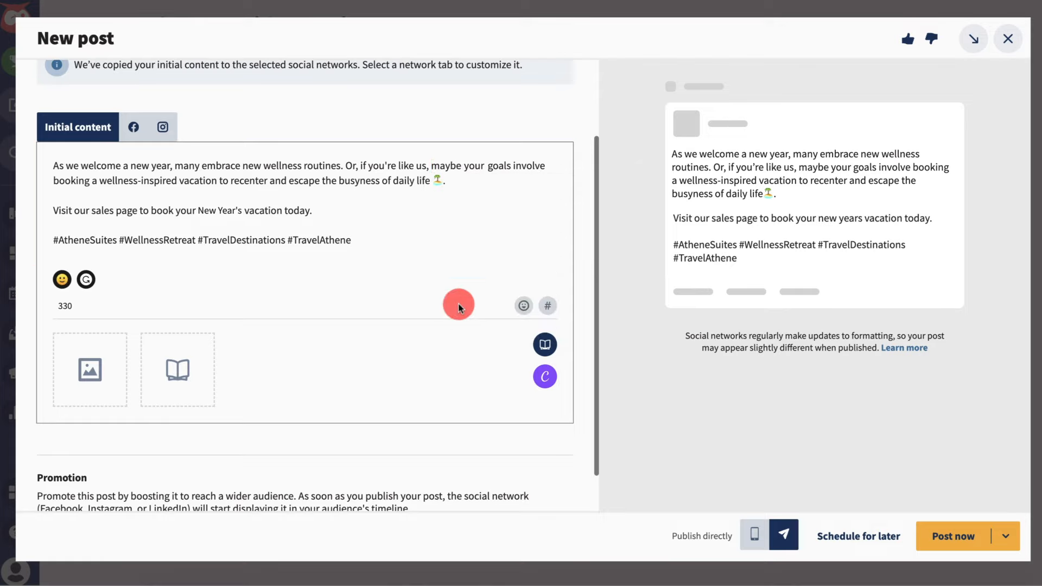
{"action": "left_click", "coordinate": [342, 209]}
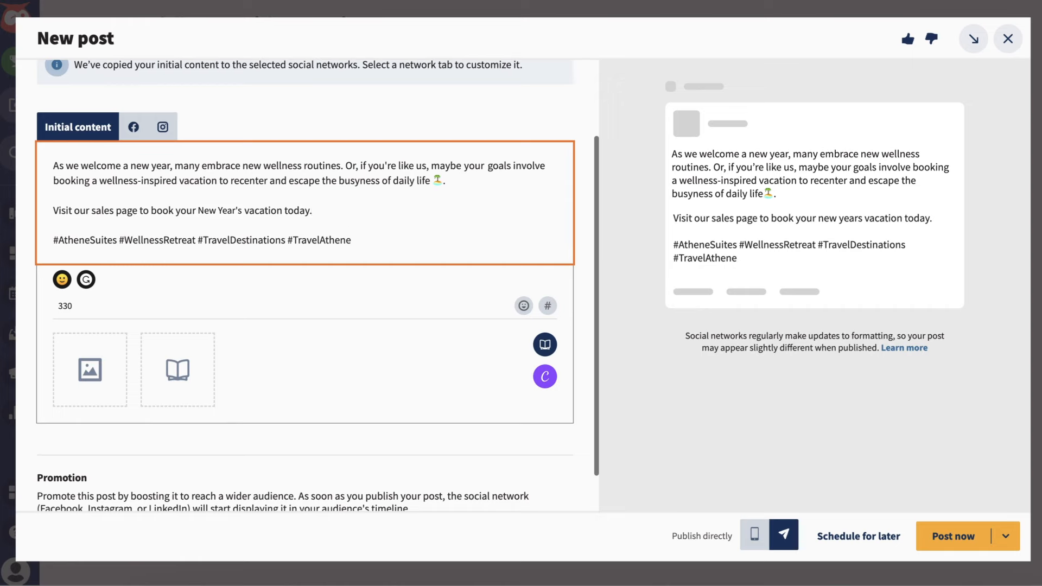
{"action": "key", "text": "Return"}
{"action": "key", "text": "Return"}
{"action": "type", "text": "https://www.athenesuites.ca/lp/b/beach-getaways?rfrr=Editorial3xBeach"}
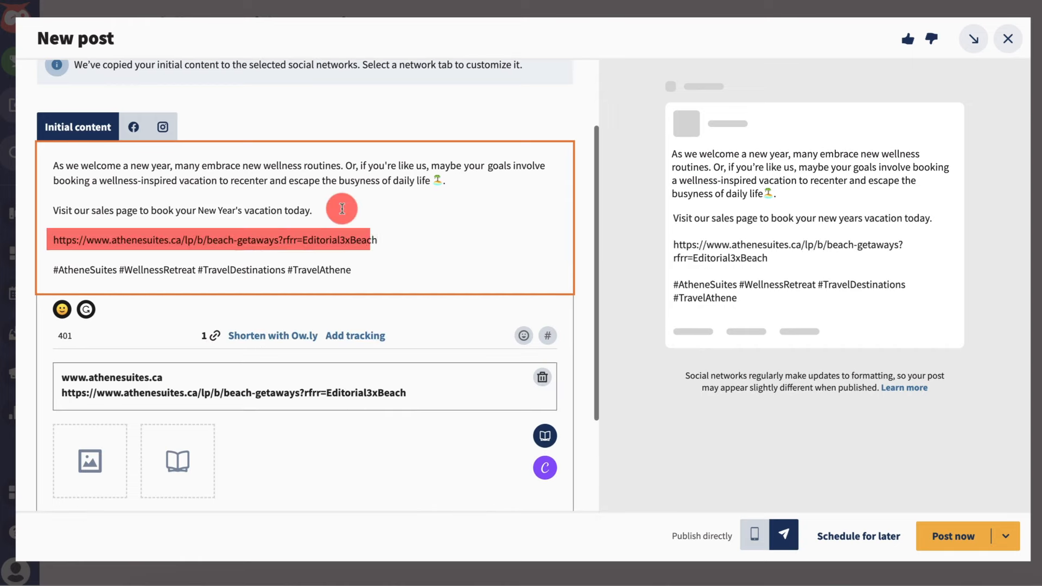
Shorten the link with Ow.ly from the Facebook version and return to the initial content.
{"action": "left_click", "coordinate": [133, 127]}
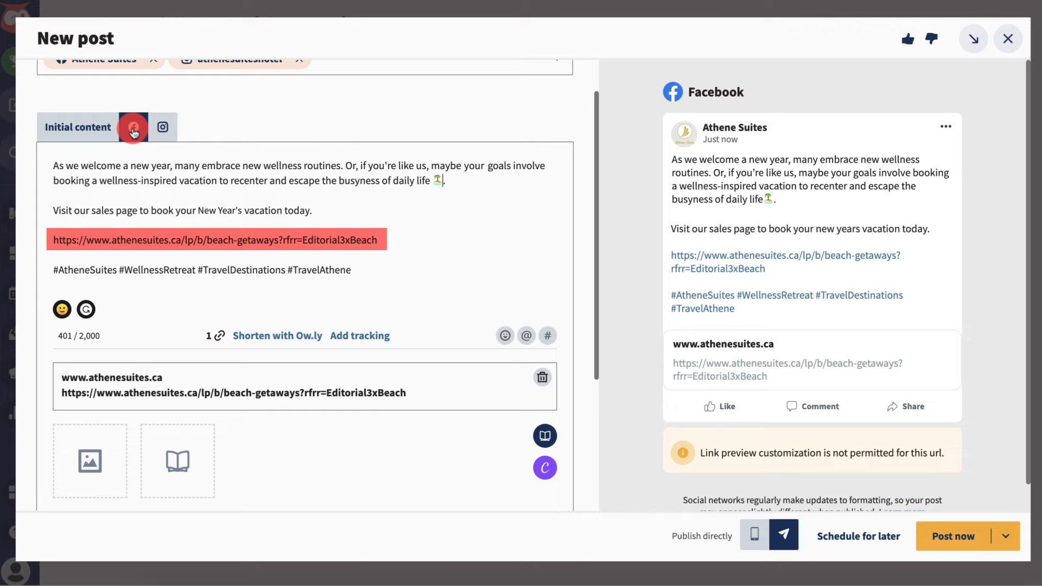
{"action": "left_click", "coordinate": [277, 337]}
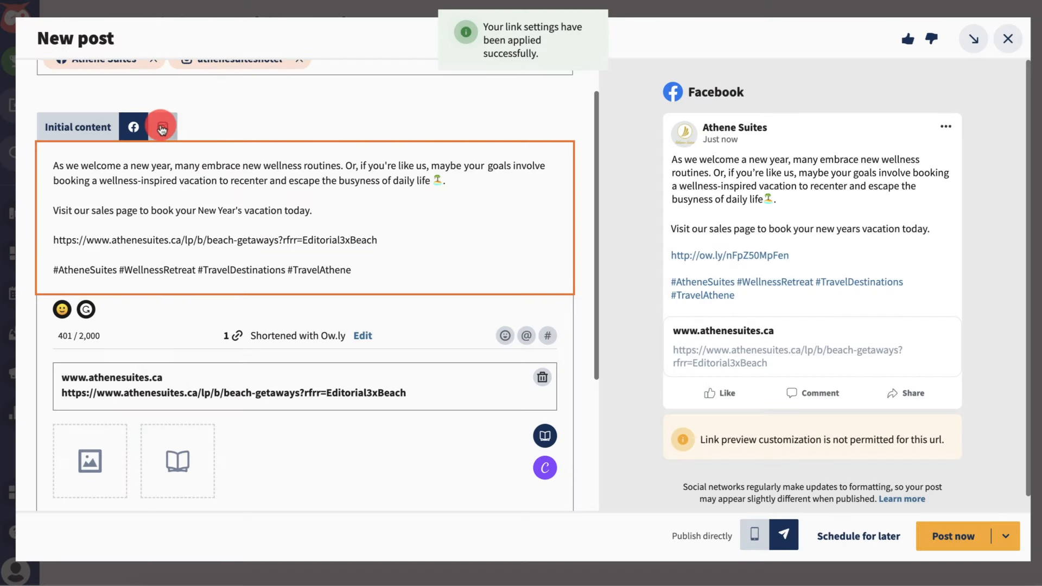
{"action": "left_click", "coordinate": [103, 129]}
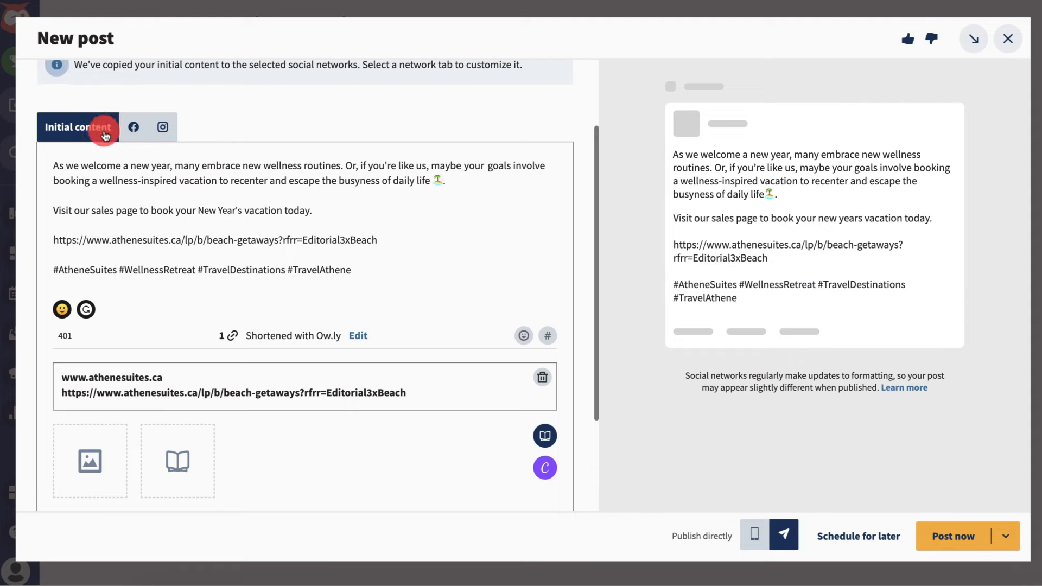
{"action": "scroll", "coordinate": [109, 233], "scroll_direction": "down", "scroll_amount": 2}
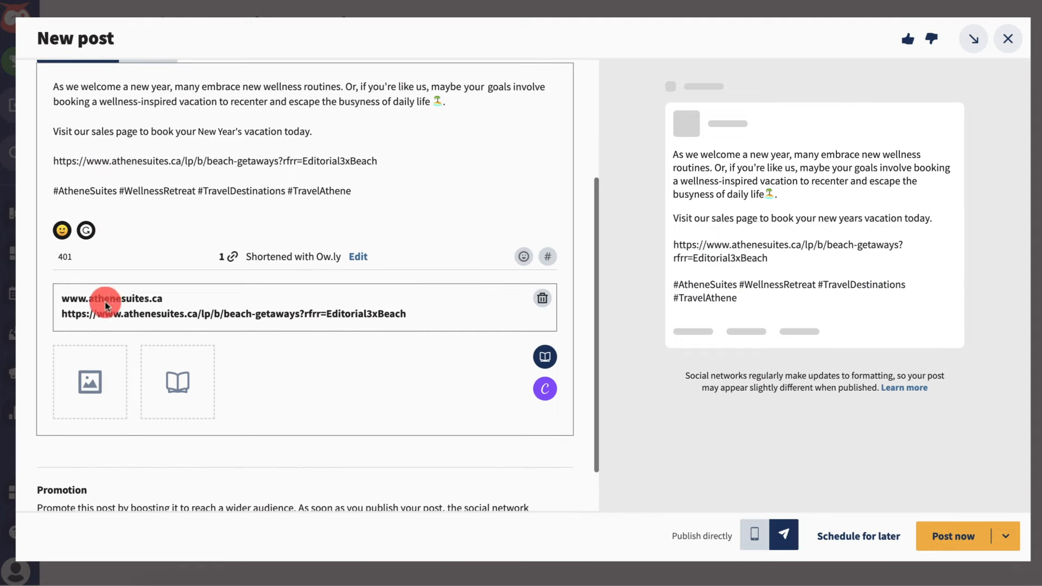
{"action": "left_click", "coordinate": [90, 392]}
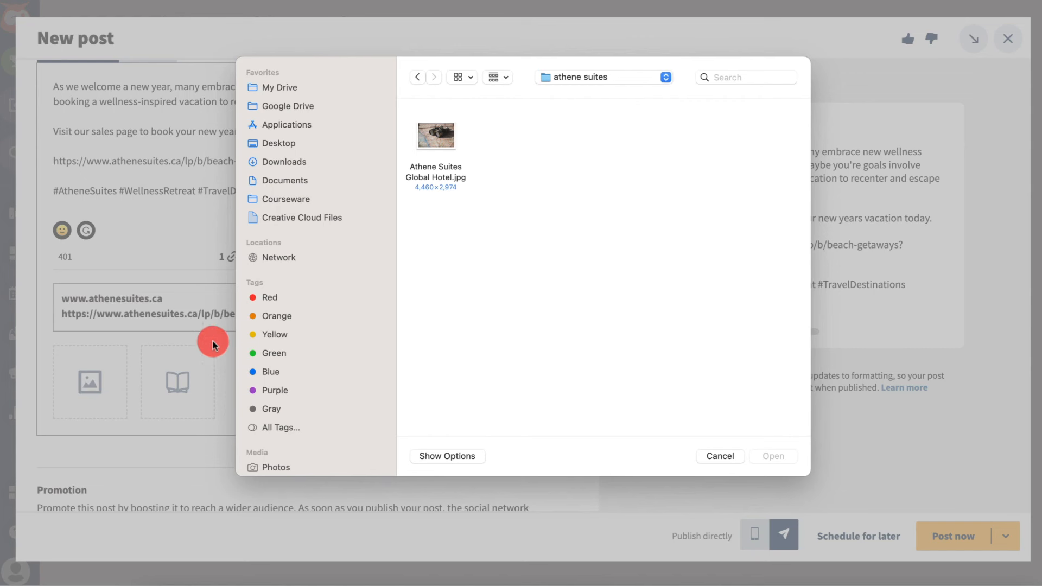
{"action": "left_click", "coordinate": [426, 145]}
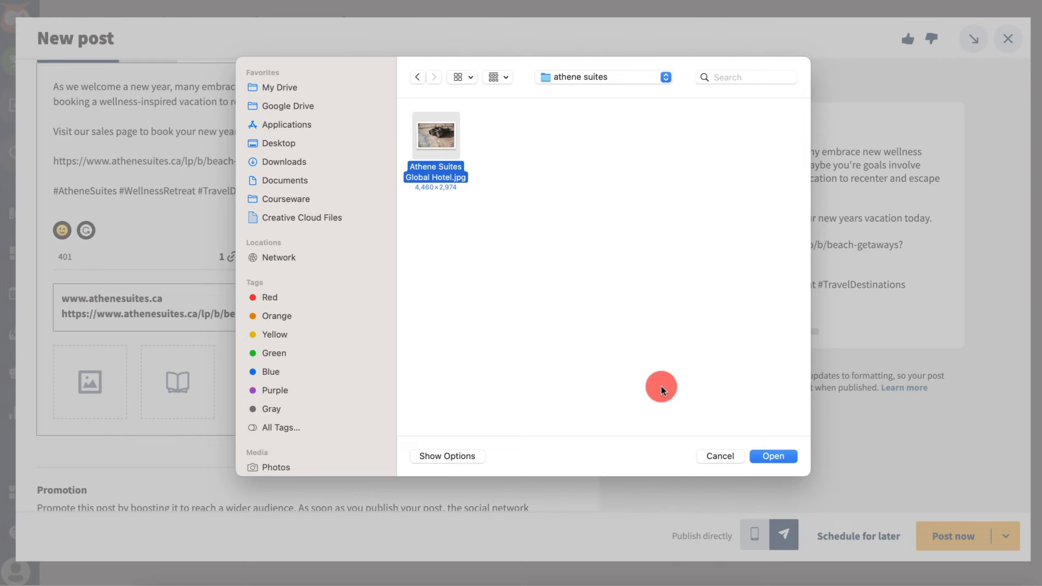
{"action": "left_click", "coordinate": [715, 454]}
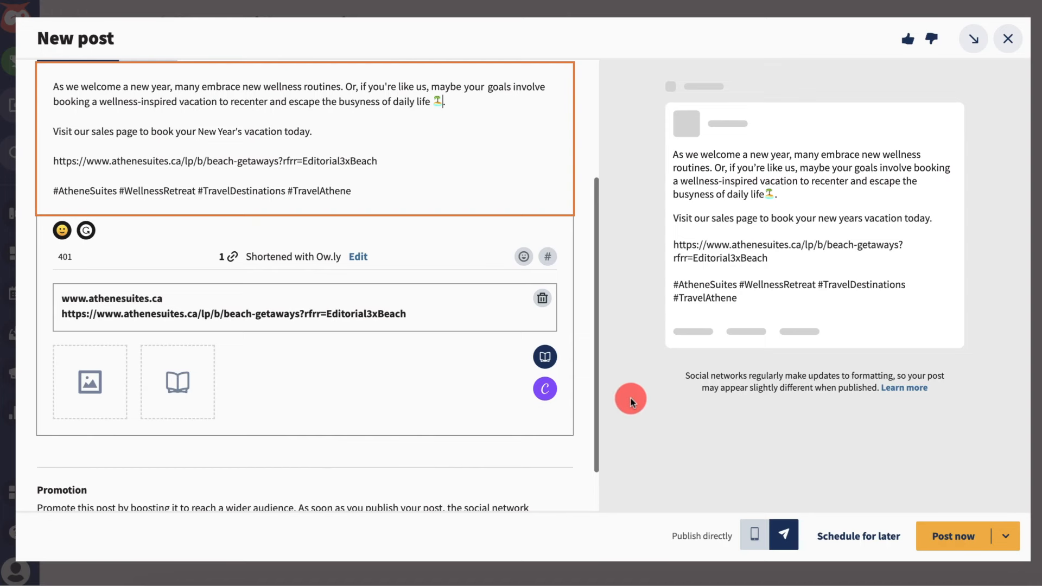
Search the Free Images source of the media library for "travel".
{"action": "left_click", "coordinate": [548, 358]}
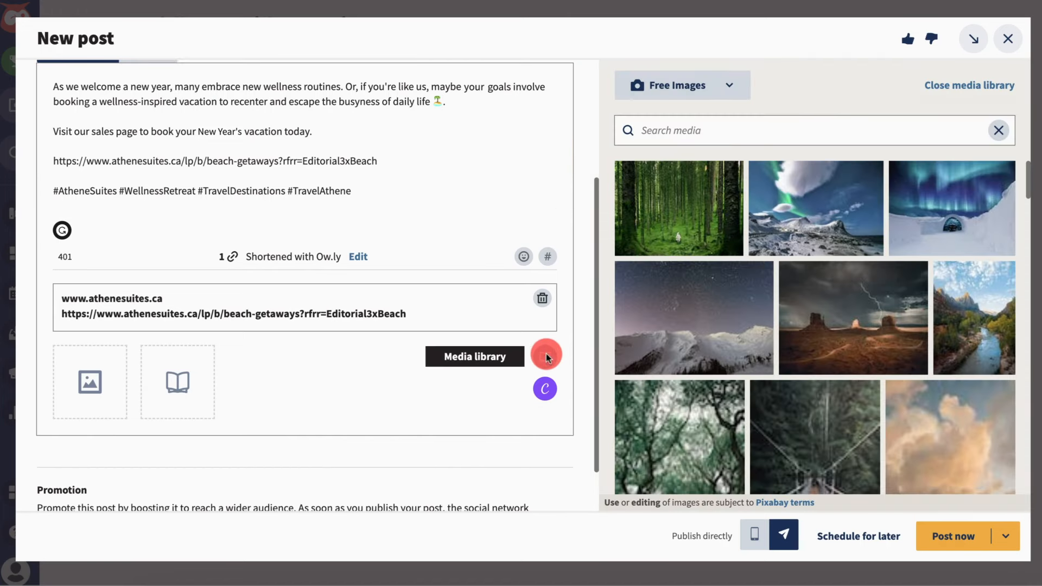
{"action": "left_click", "coordinate": [734, 87]}
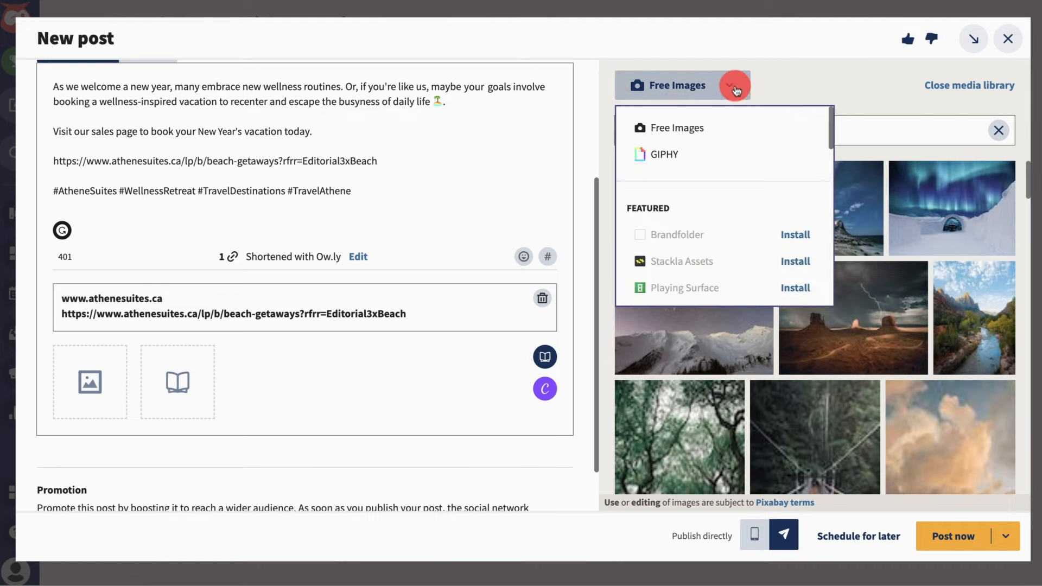
{"action": "left_click", "coordinate": [723, 123]}
{"action": "left_click", "coordinate": [682, 127]}
{"action": "type", "text": "travel"}
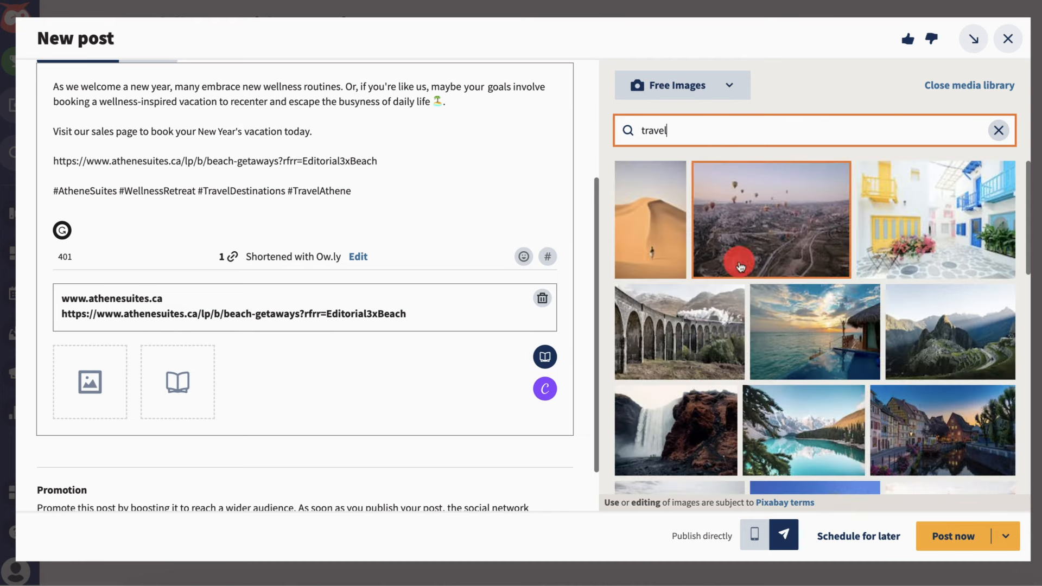
Attach the photo of the girl reading a map in front of a car and close the media library.
{"action": "scroll", "coordinate": [737, 261], "scroll_direction": "down", "scroll_amount": 4}
{"action": "scroll", "coordinate": [738, 266], "scroll_direction": "down", "scroll_amount": 3}
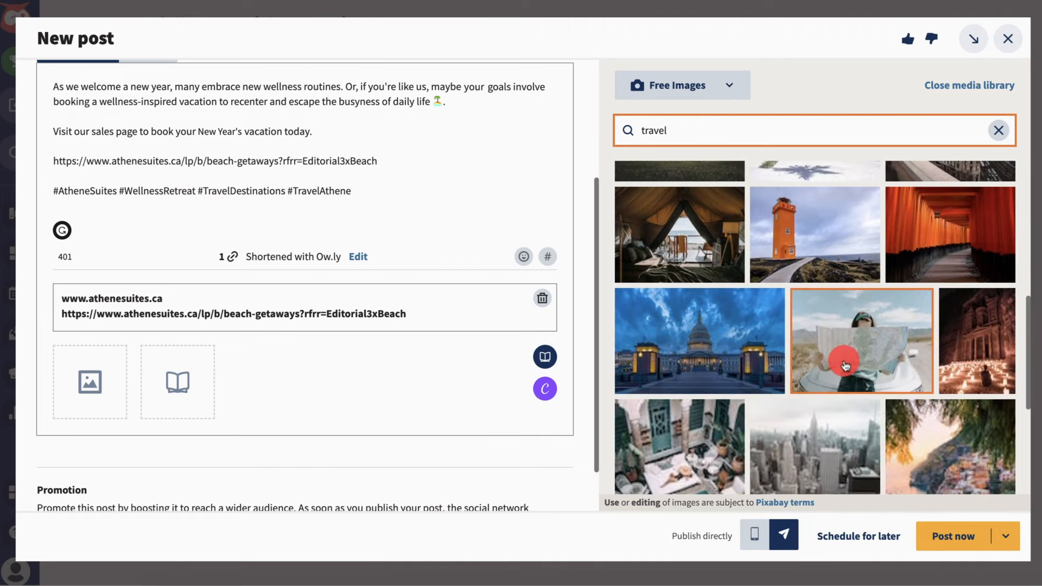
{"action": "left_click", "coordinate": [845, 364]}
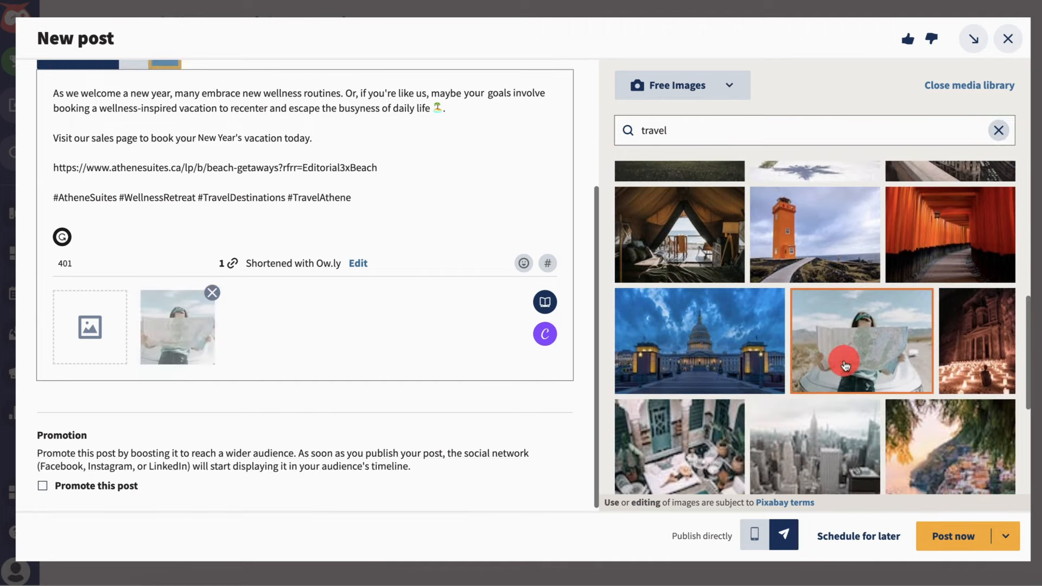
{"action": "left_click", "coordinate": [956, 87]}
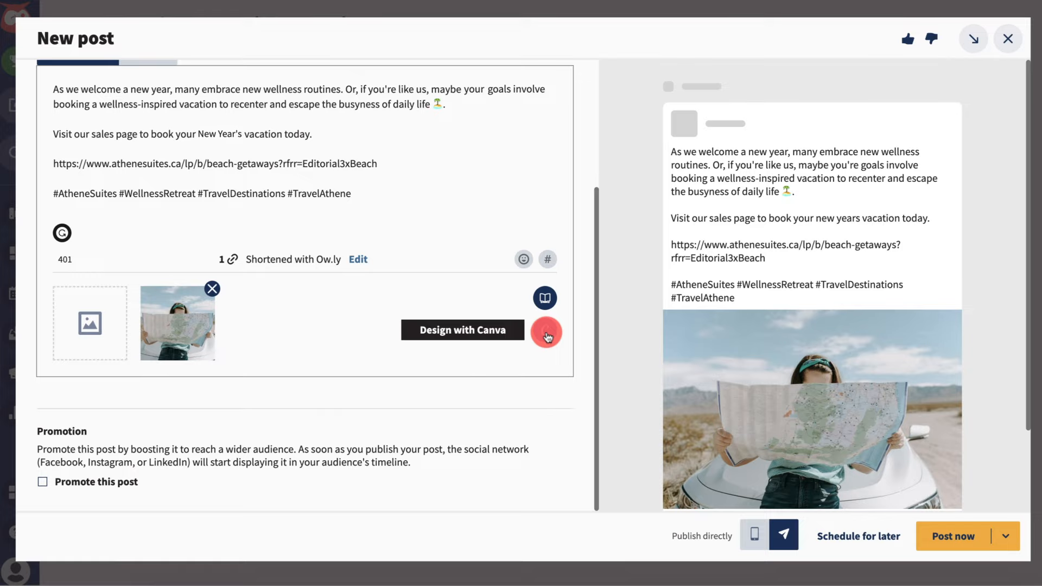
Add the alternative text "Girl in front of car reading a map" to the attached photo.
{"action": "mouse_move", "coordinate": [172, 332]}
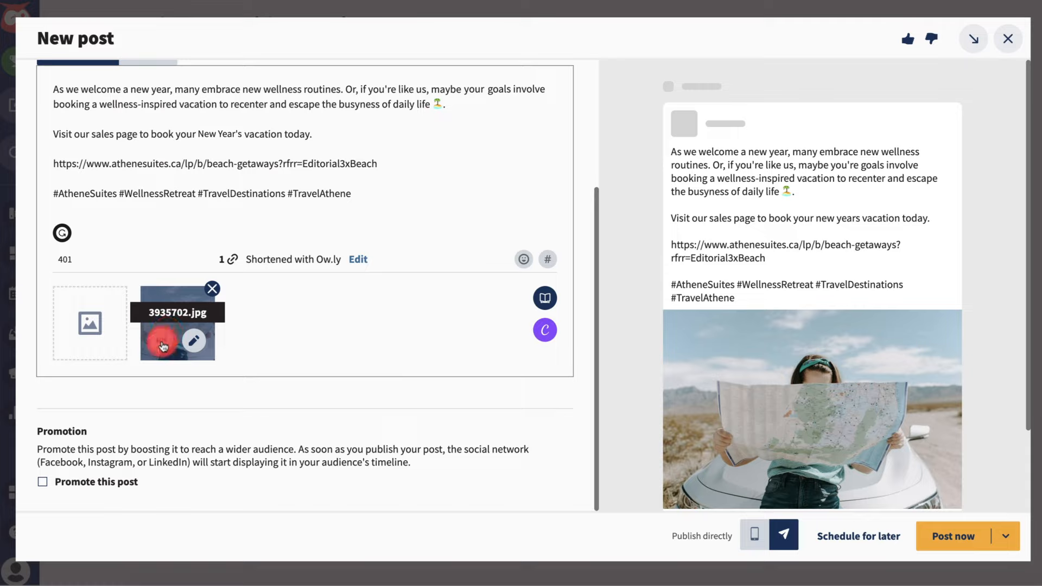
{"action": "left_click", "coordinate": [162, 343]}
{"action": "left_click", "coordinate": [404, 333]}
{"action": "type", "text": "Girl in front of car reading a map"}
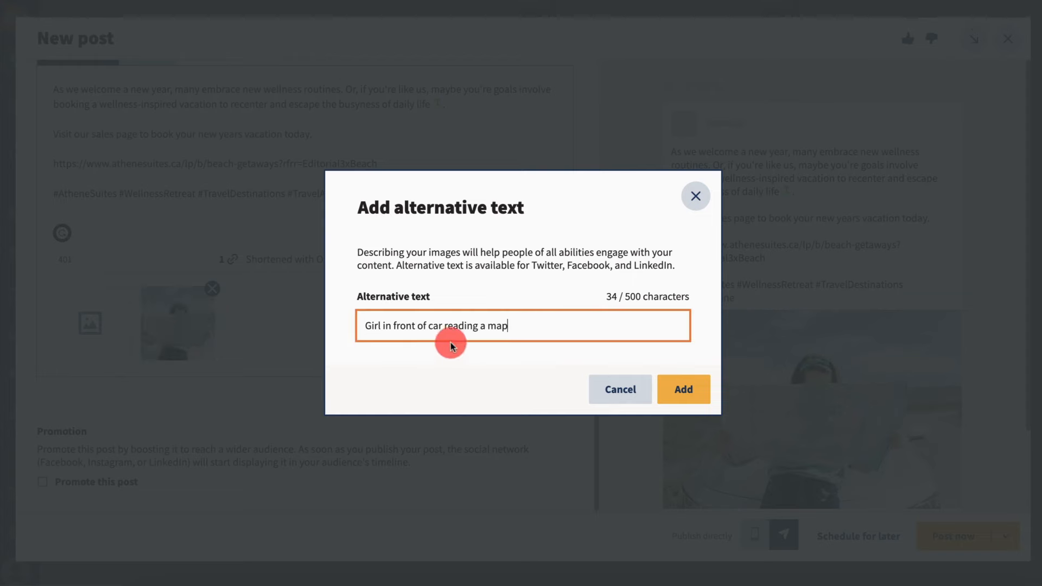
{"action": "left_click", "coordinate": [681, 388]}
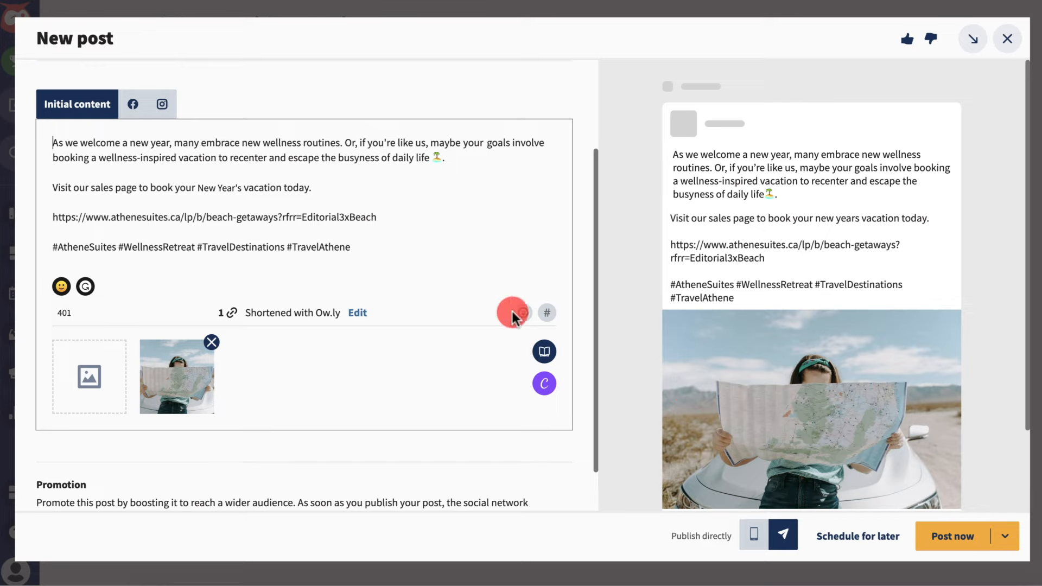
Add "with" and a mention of the Athene Suites page after "vacation today" in the Facebook version.
{"action": "left_click", "coordinate": [133, 106]}
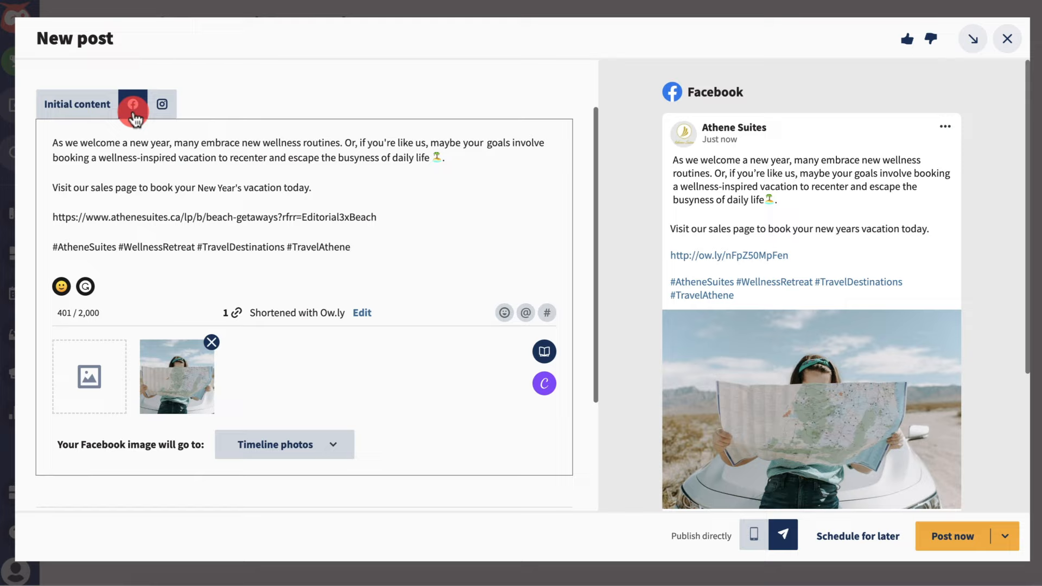
{"action": "left_click_drag", "start_coordinate": [283, 188], "coordinate": [309, 189]}
{"action": "left_click", "coordinate": [309, 188]}
{"action": "type", "text": "with @"}
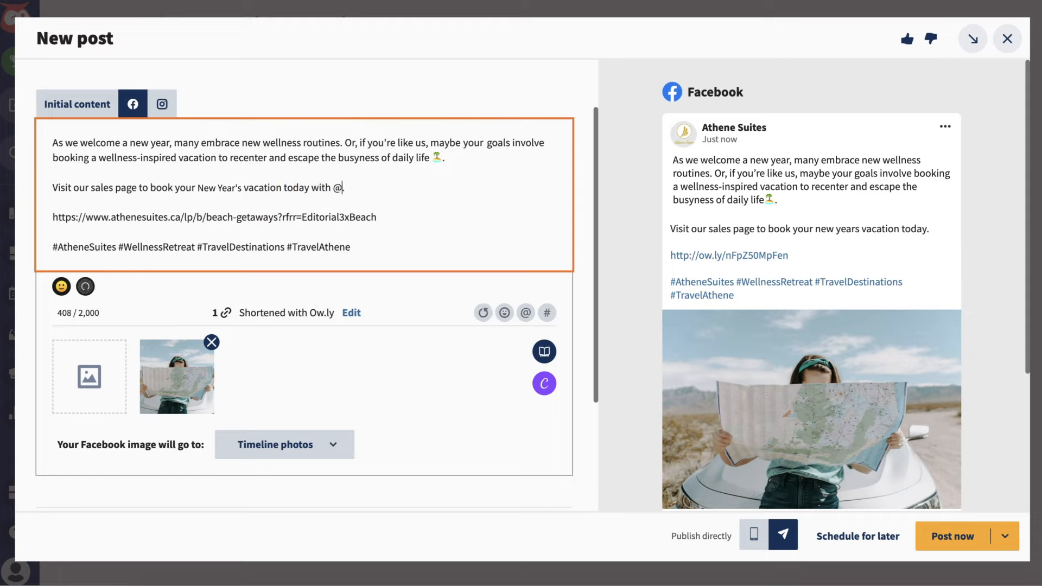
{"action": "type", "text": "AtheneSuites"}
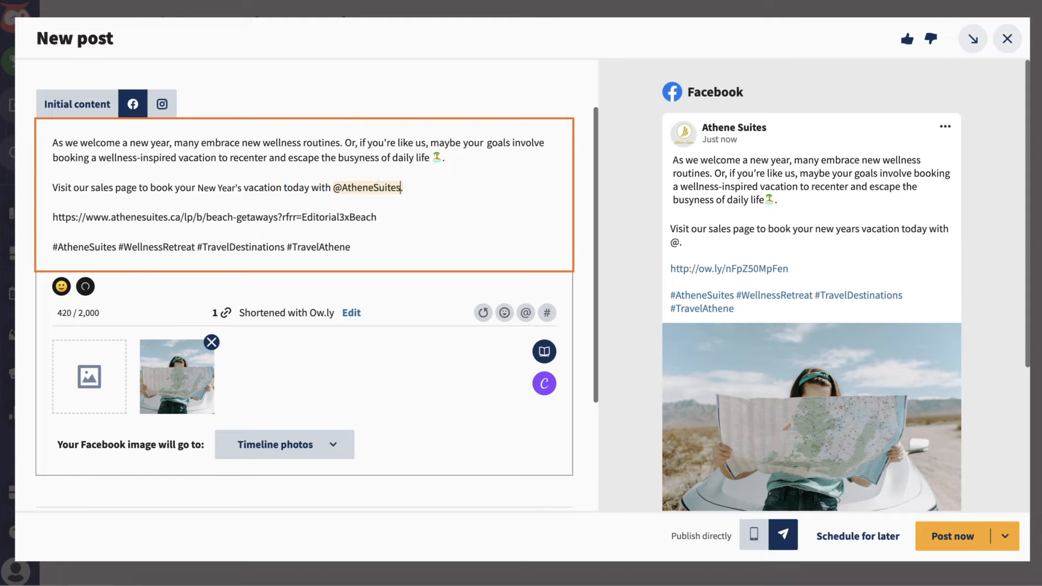
{"action": "left_click", "coordinate": [379, 214]}
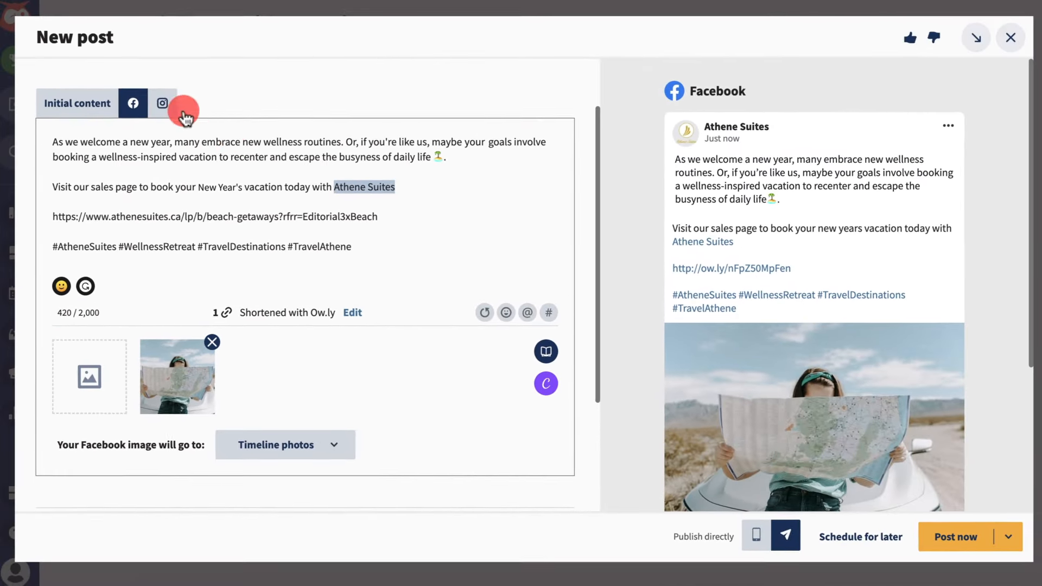
Replace "sales page" with "link in bio" in the Instagram version of the post.
{"action": "left_click", "coordinate": [162, 104]}
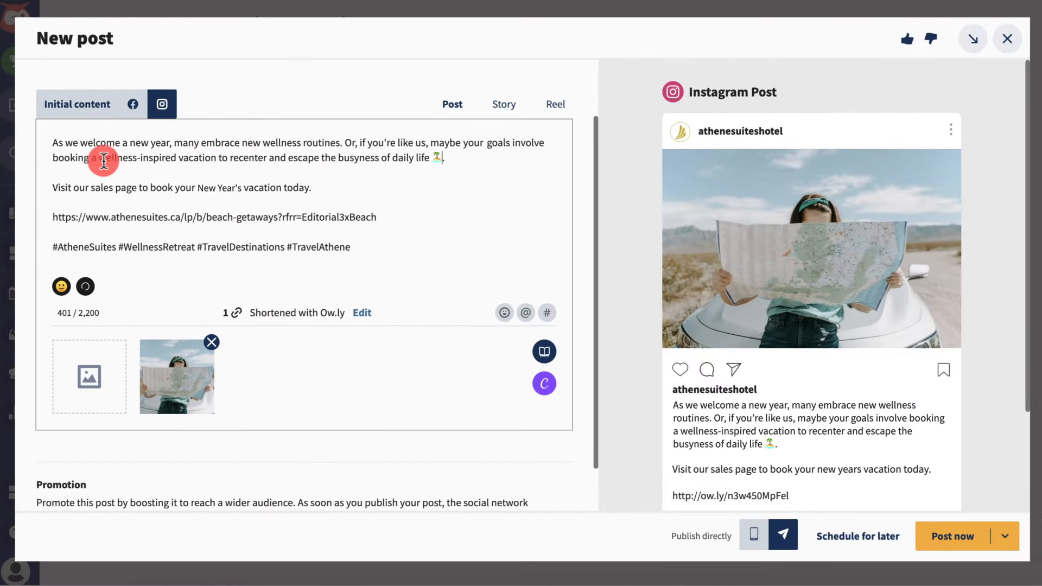
{"action": "left_click_drag", "start_coordinate": [90, 187], "coordinate": [149, 188]}
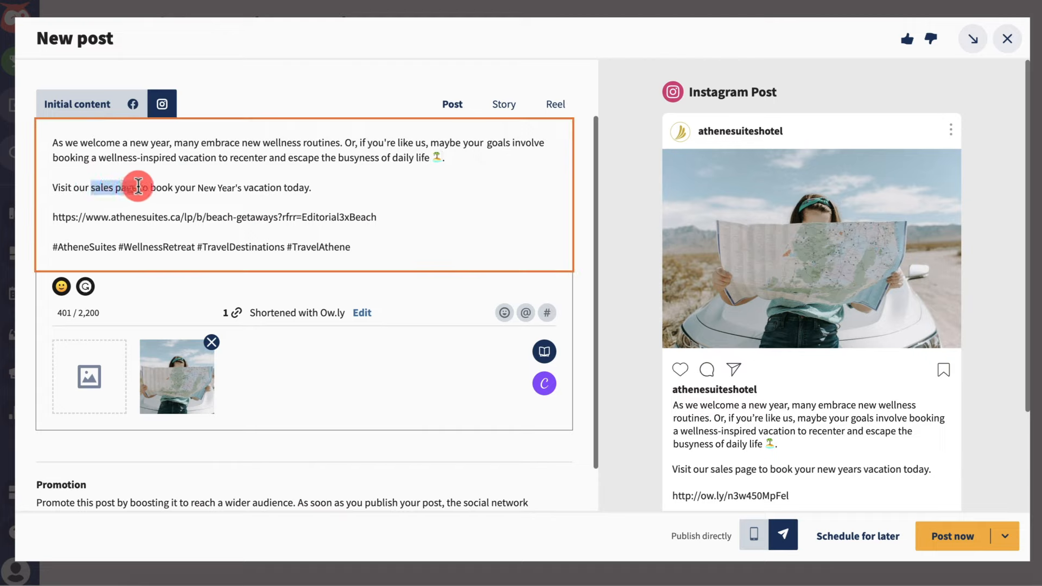
{"action": "type", "text": "link in bio"}
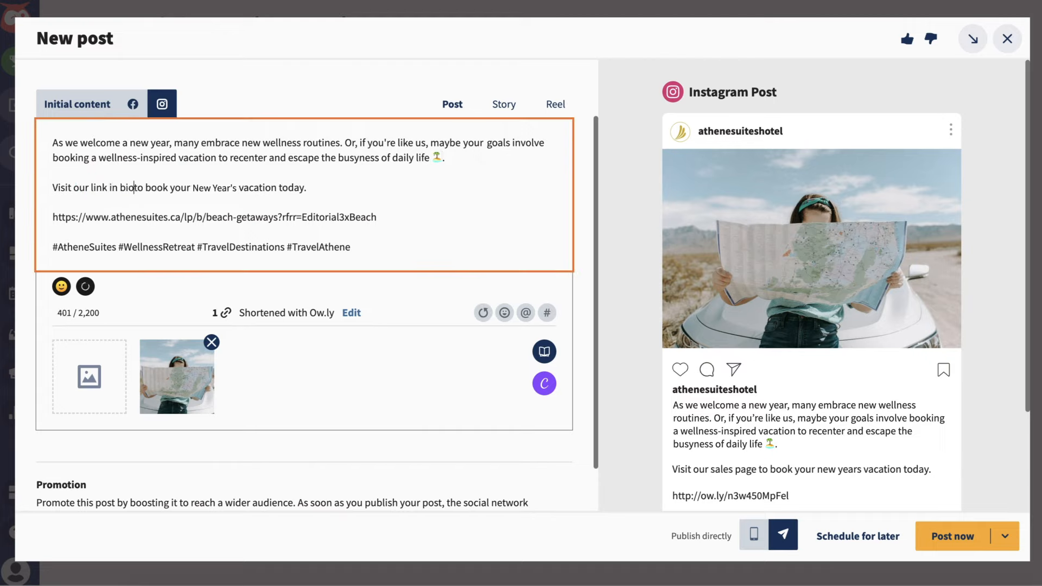
Delete the website link paragraph from the Instagram version and keep the Post format.
{"action": "triple_click", "coordinate": [126, 215]}
{"action": "key", "text": "BackSpace"}
{"action": "key", "text": "BackSpace"}
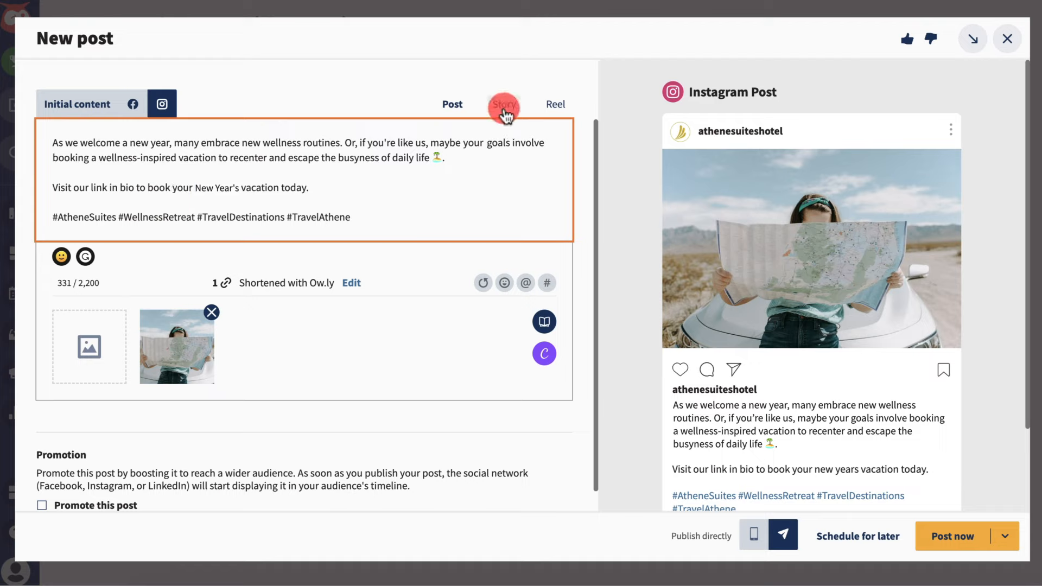
{"action": "left_click", "coordinate": [449, 114]}
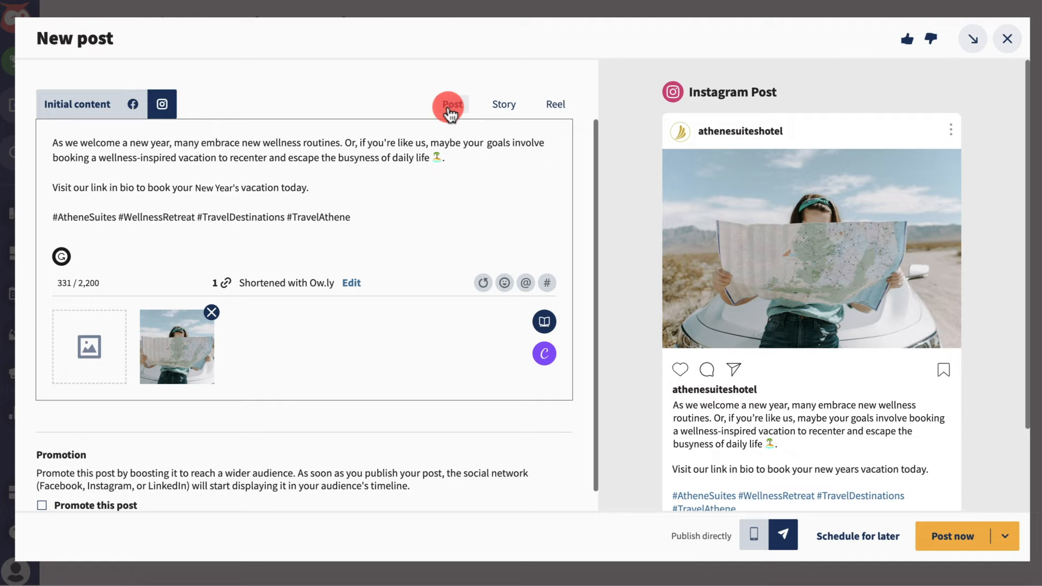
Crop the Instagram version's photo to the Instagram Landscape format with the crop frame moved lower, and save it.
{"action": "left_click", "coordinate": [175, 369]}
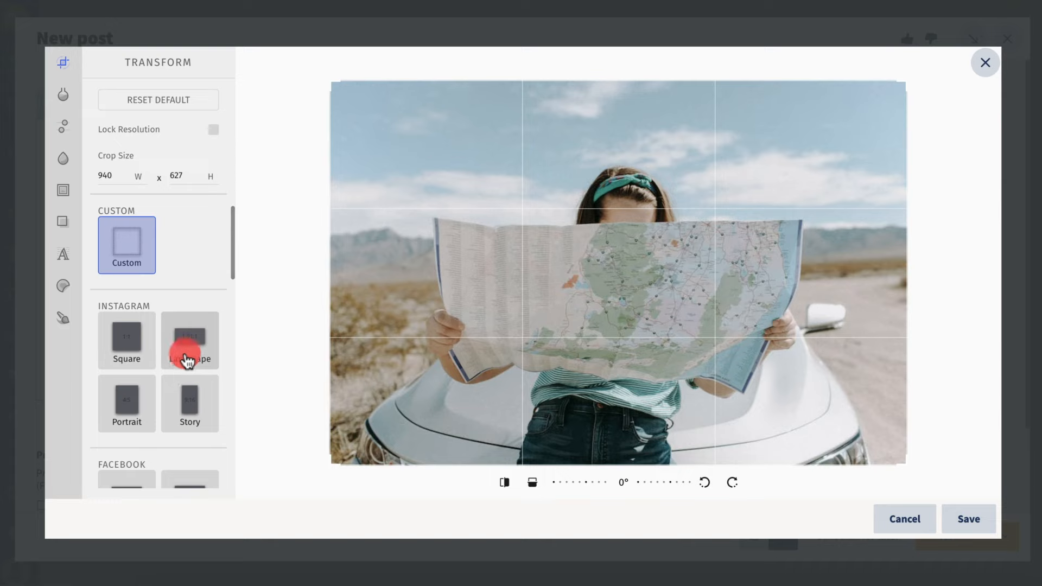
{"action": "left_click", "coordinate": [191, 350]}
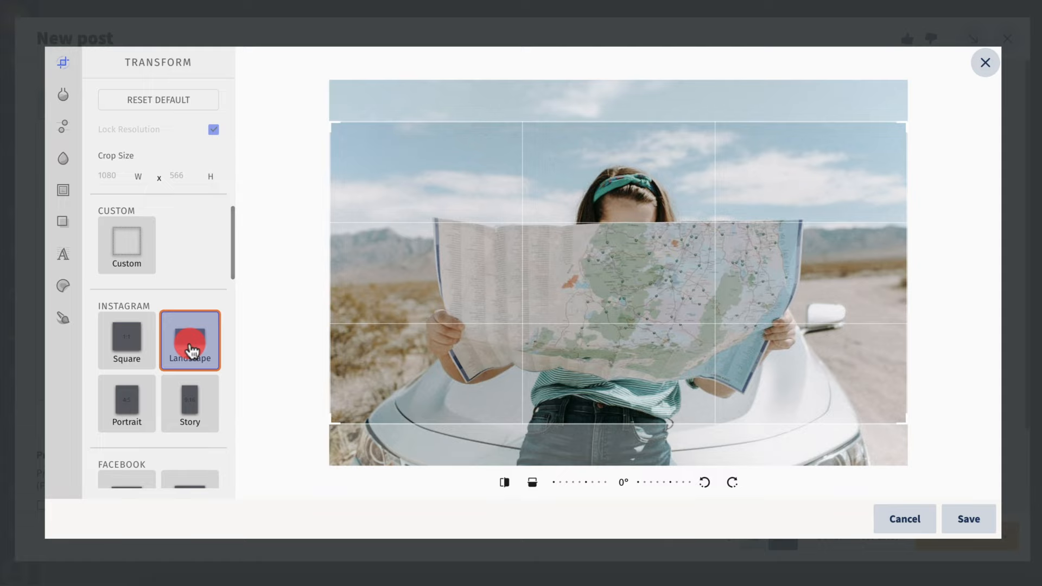
{"action": "left_click", "coordinate": [191, 410]}
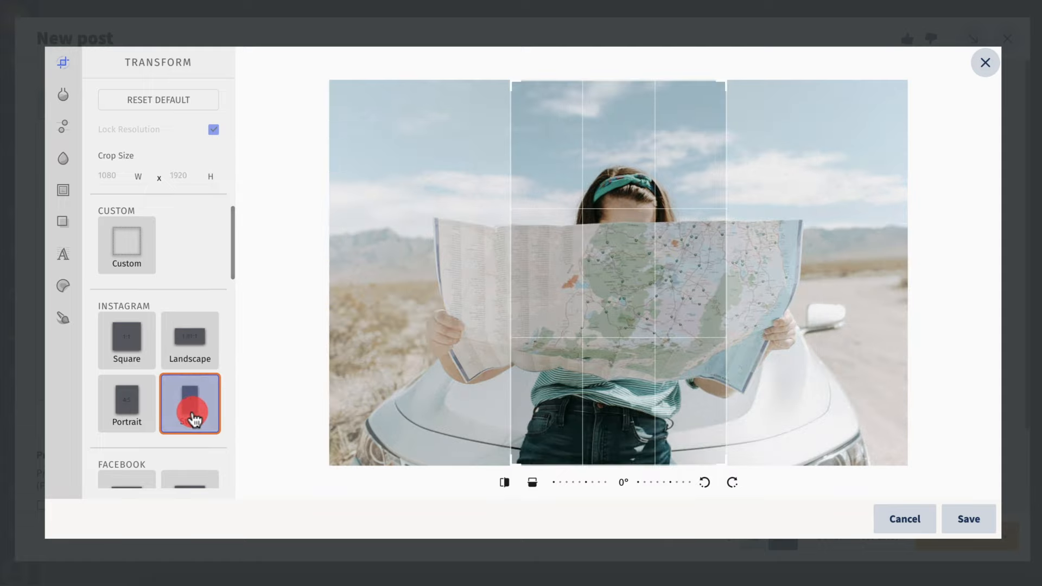
{"action": "left_click", "coordinate": [190, 339]}
{"action": "left_click_drag", "start_coordinate": [372, 300], "coordinate": [566, 296]}
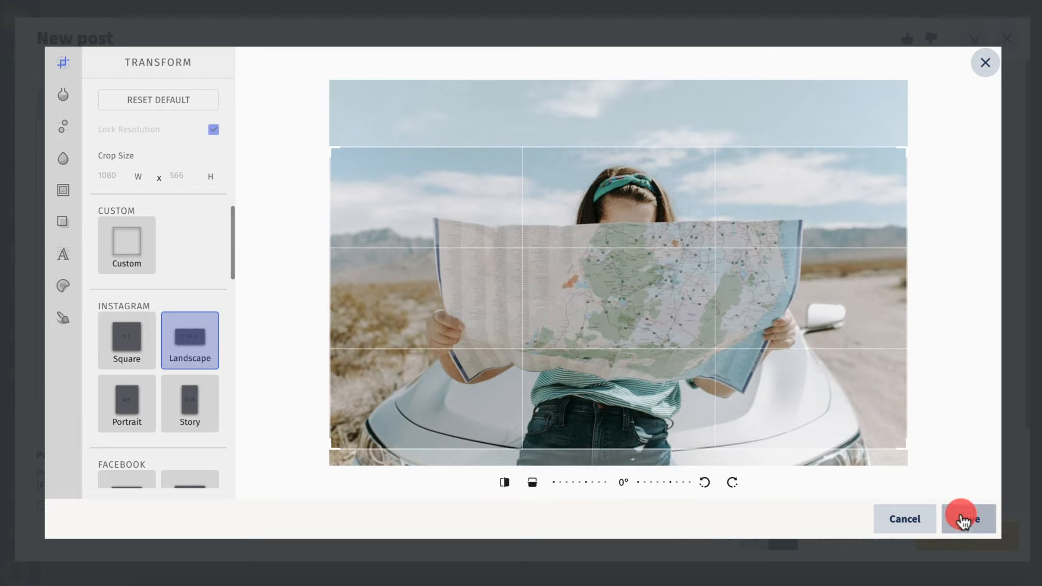
{"action": "left_click", "coordinate": [961, 518]}
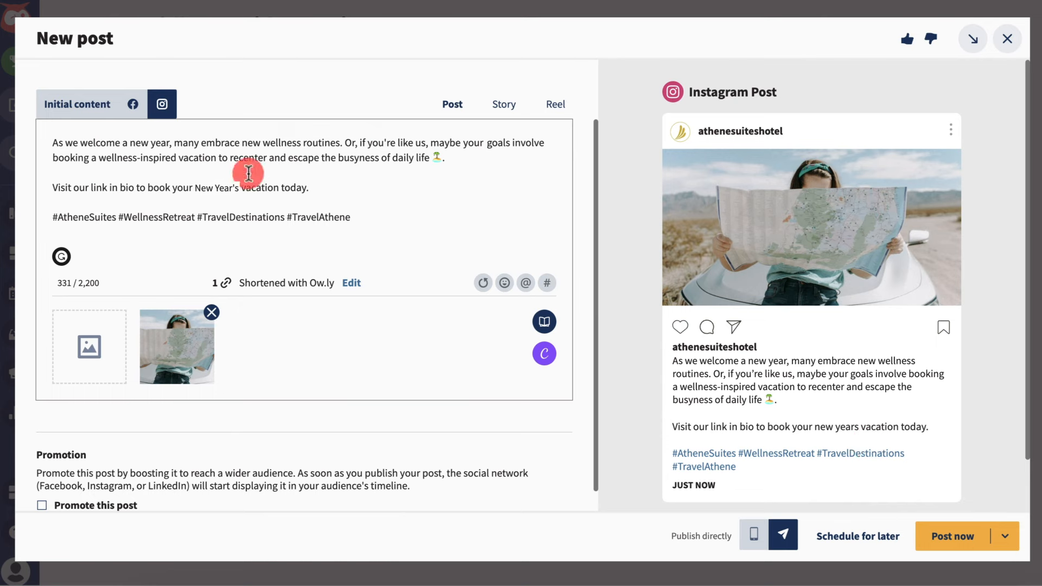
Review the preview of the Facebook version and open the scheduling options for the post.
{"action": "left_click", "coordinate": [133, 106]}
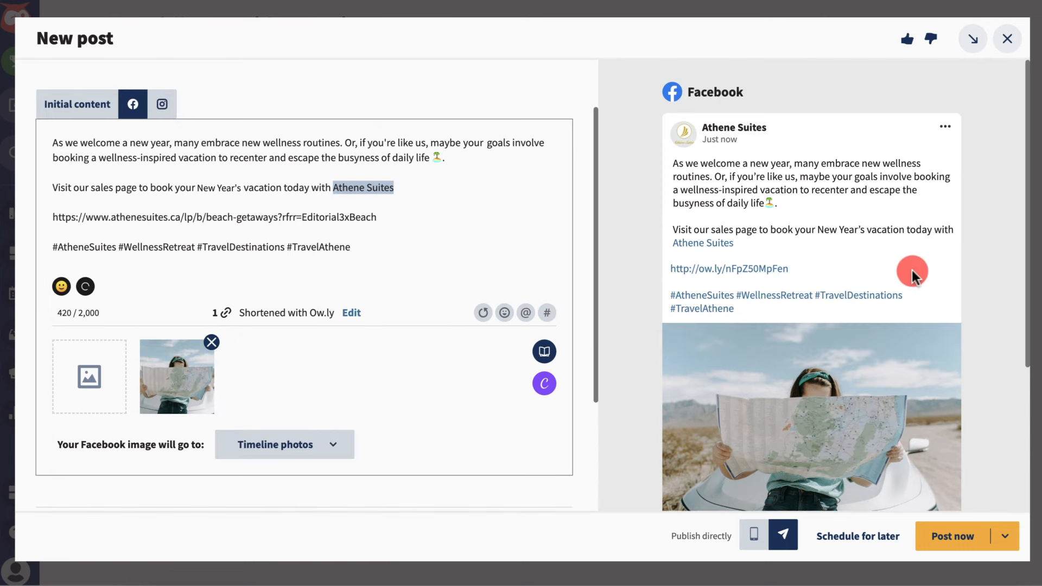
{"action": "scroll", "coordinate": [912, 269], "scroll_direction": "down", "scroll_amount": 3}
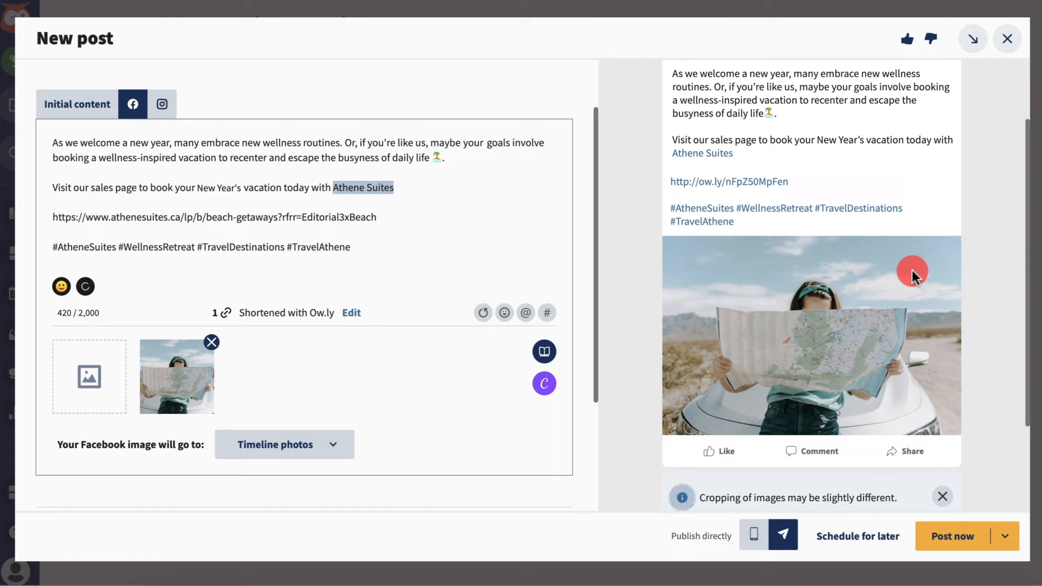
{"action": "left_click", "coordinate": [867, 538]}
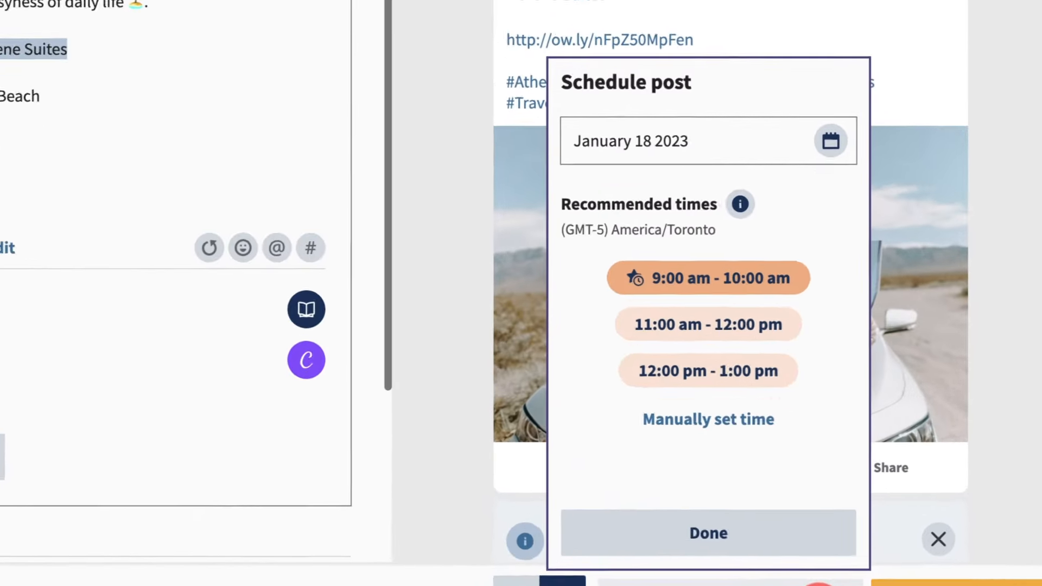
Manually set the scheduled time to 2:00 PM on January 18 2023.
{"action": "left_click", "coordinate": [731, 416]}
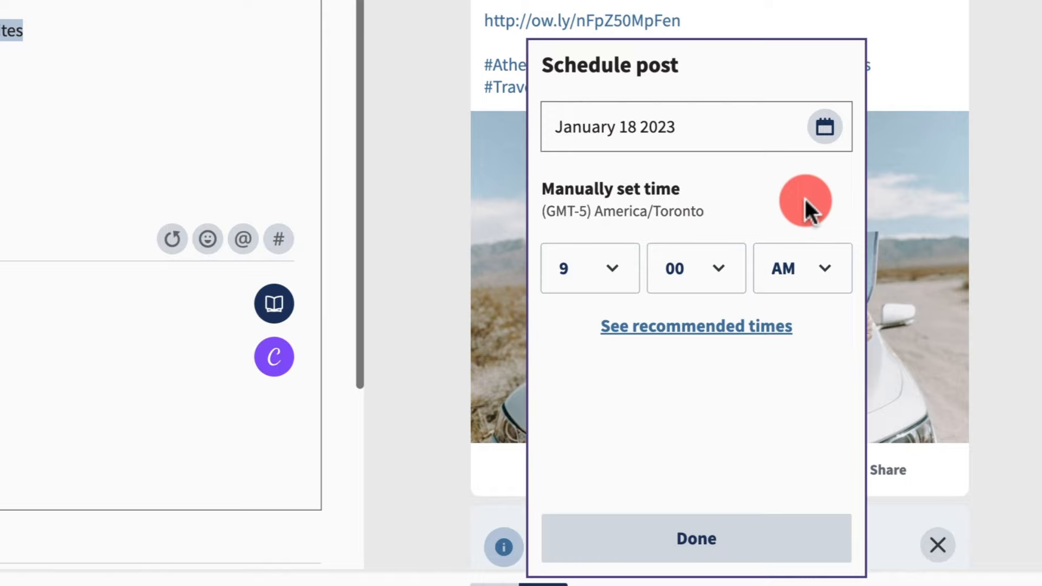
{"action": "left_click", "coordinate": [824, 128]}
{"action": "left_click", "coordinate": [825, 350]}
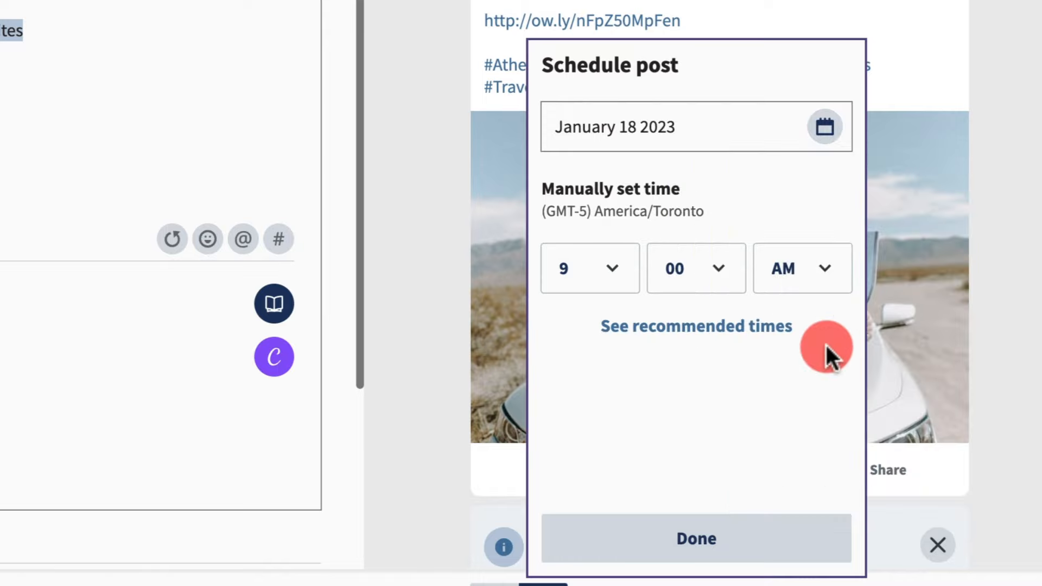
{"action": "left_click", "coordinate": [618, 277]}
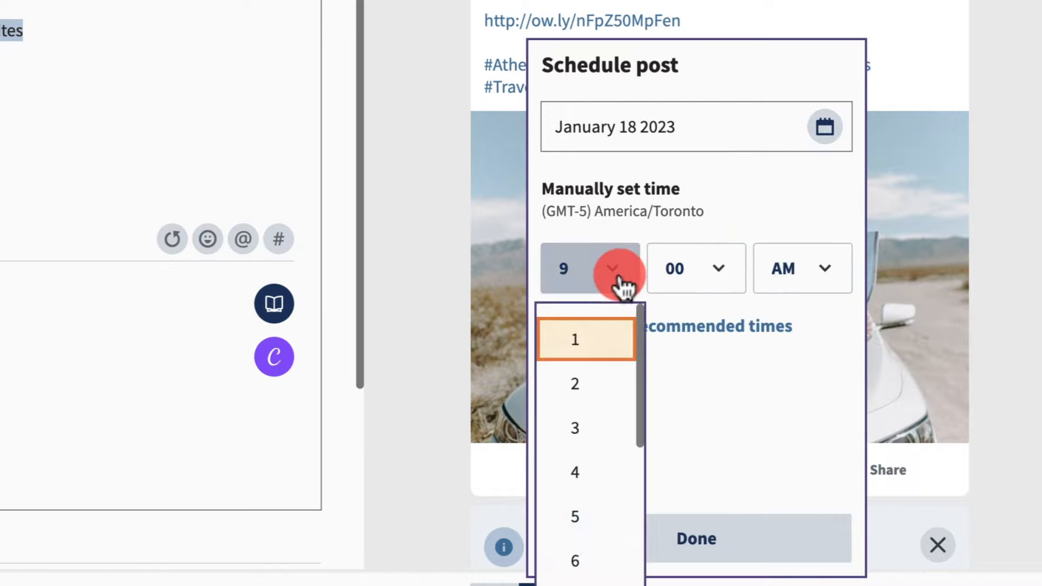
{"action": "left_click", "coordinate": [583, 391]}
{"action": "left_click", "coordinate": [831, 271]}
{"action": "left_click", "coordinate": [814, 386]}
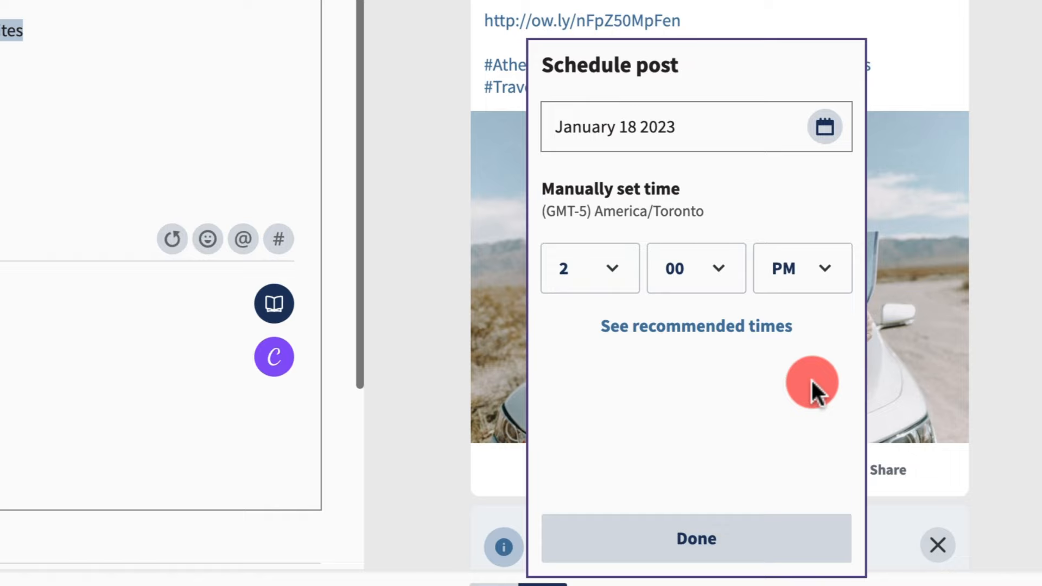
Pick the recommended 9:00 am - 10:00 am slot on January 18 2023 and schedule both posts.
{"action": "left_click", "coordinate": [711, 328]}
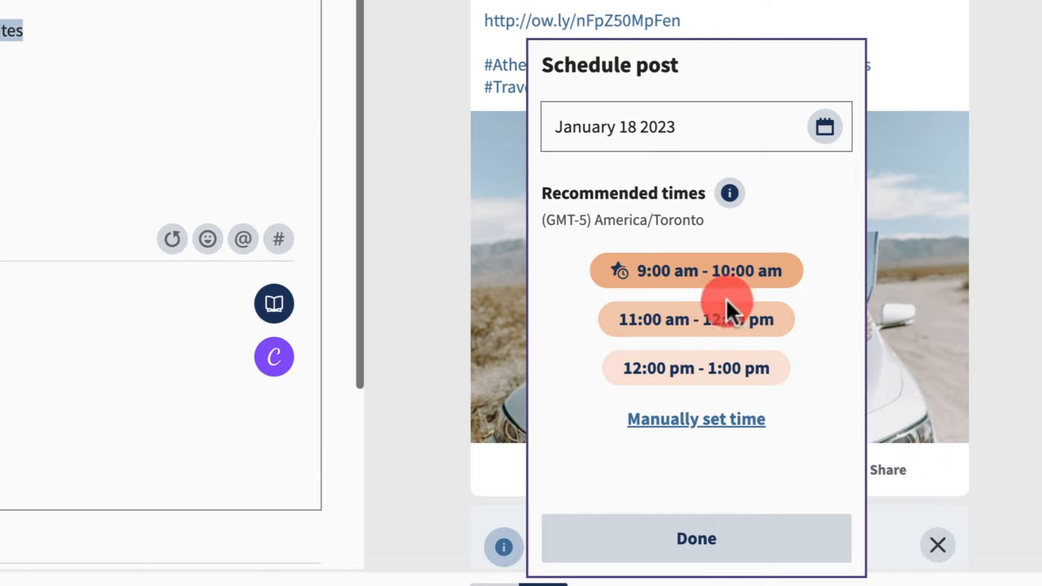
{"action": "left_click", "coordinate": [739, 277]}
{"action": "left_click", "coordinate": [692, 536]}
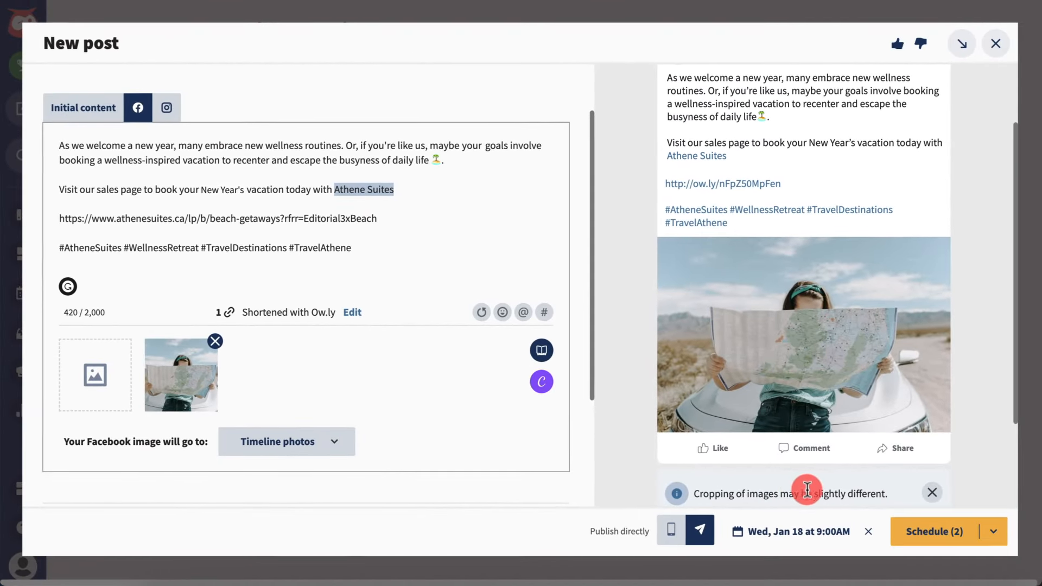
{"action": "left_click", "coordinate": [940, 536]}
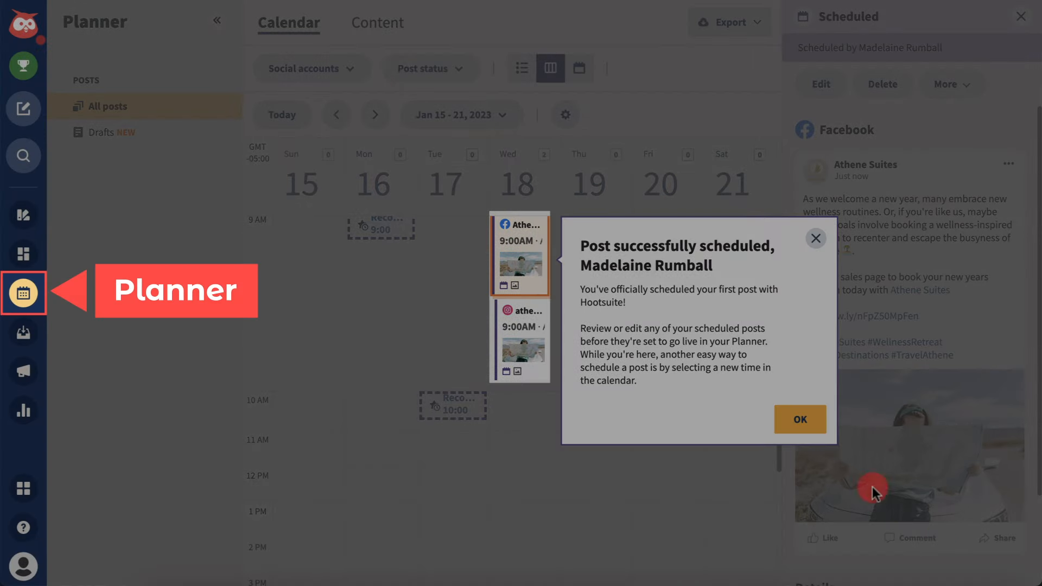
{"action": "left_click", "coordinate": [800, 420]}
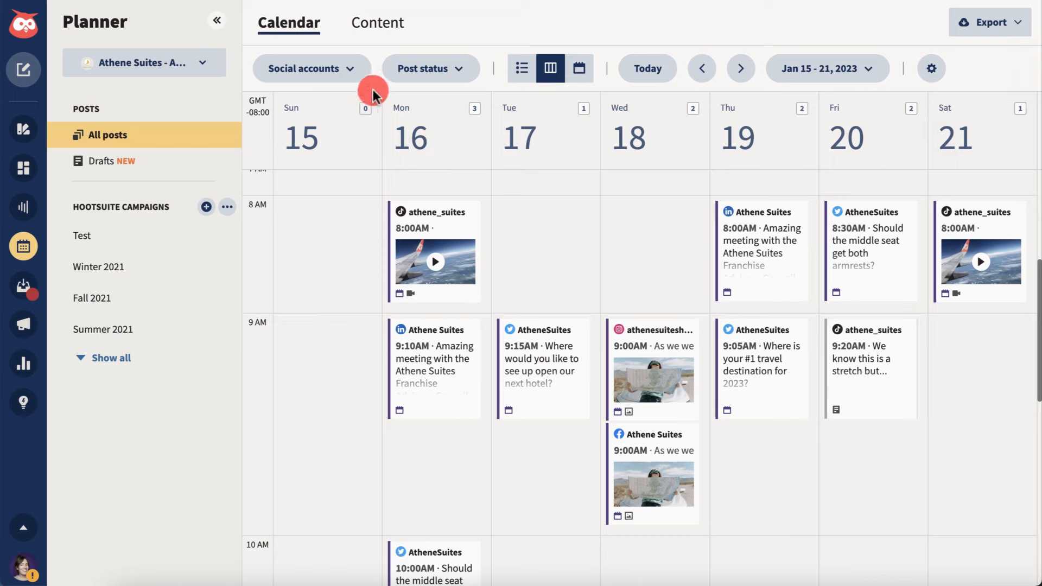
Filter the Planner calendar by social account to show only the AtheneSuites Twitter posts.
{"action": "left_click", "coordinate": [350, 76]}
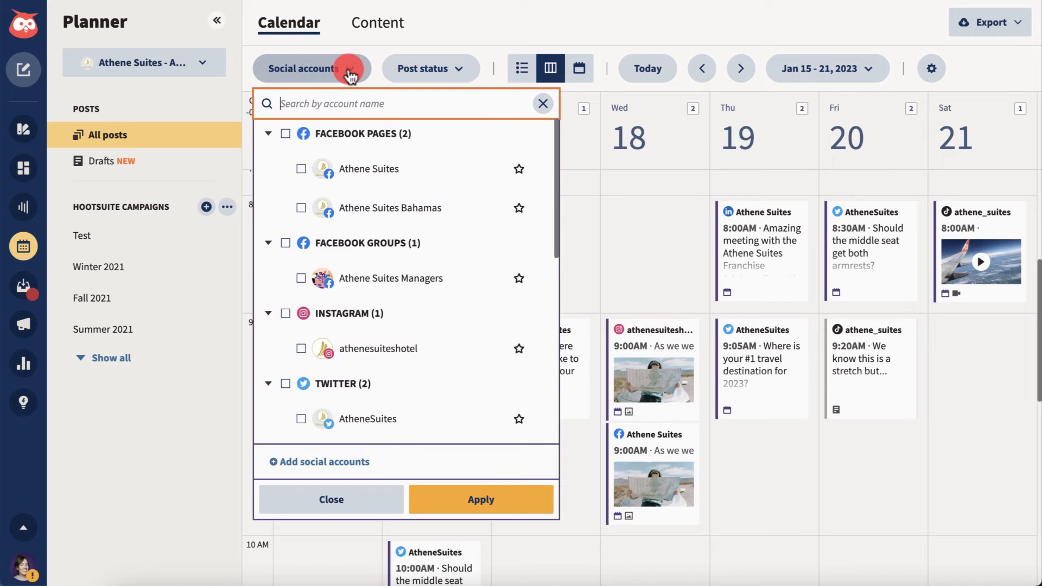
{"action": "left_click", "coordinate": [301, 419]}
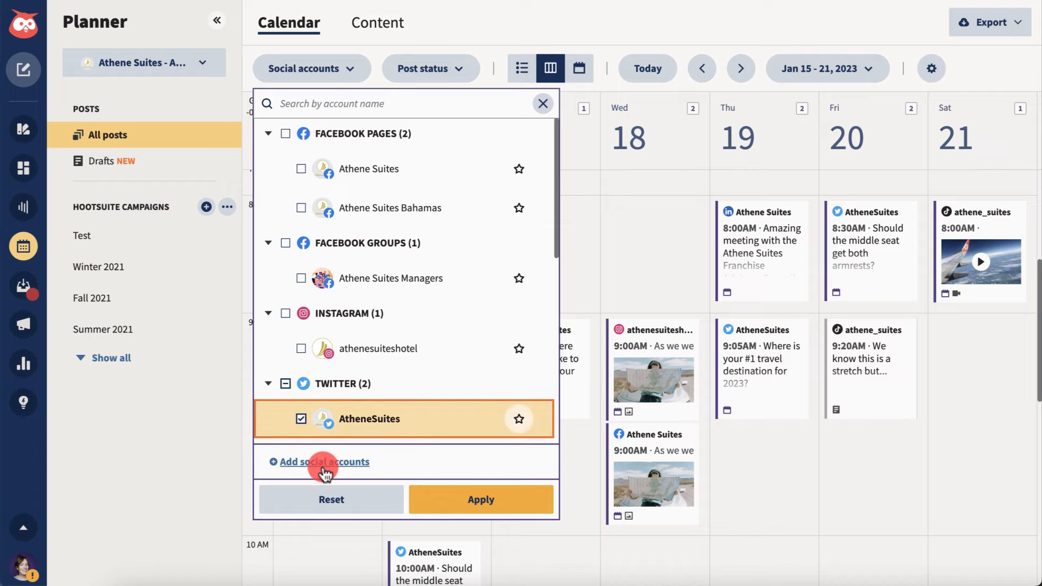
{"action": "left_click", "coordinate": [482, 499]}
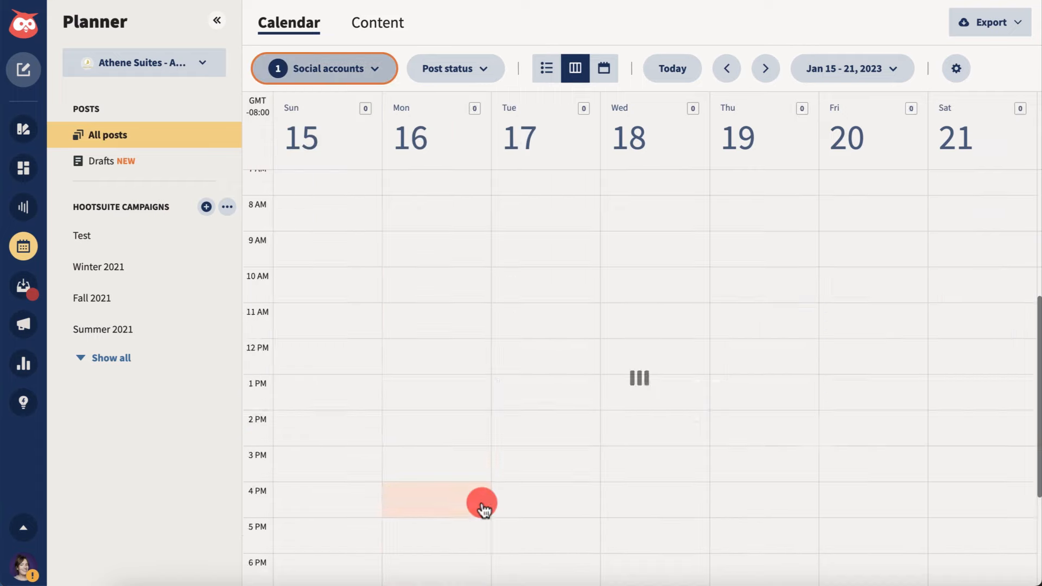
Look over the post status filter options and compare the calendar's list, week and month views, returning to the week view.
{"action": "left_click", "coordinate": [485, 69]}
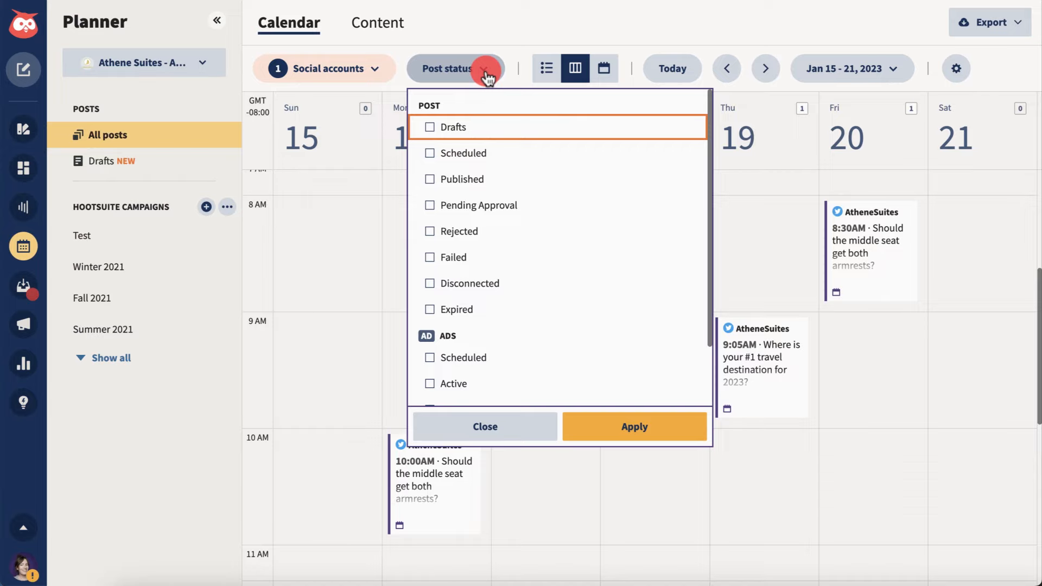
{"action": "left_click", "coordinate": [484, 70]}
{"action": "left_click", "coordinate": [547, 69]}
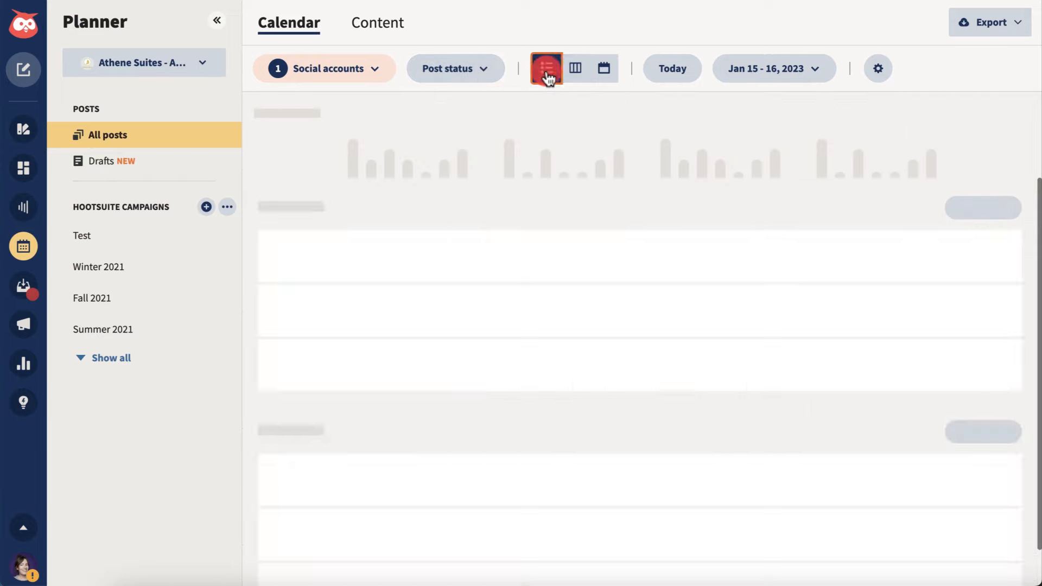
{"action": "left_click", "coordinate": [578, 76]}
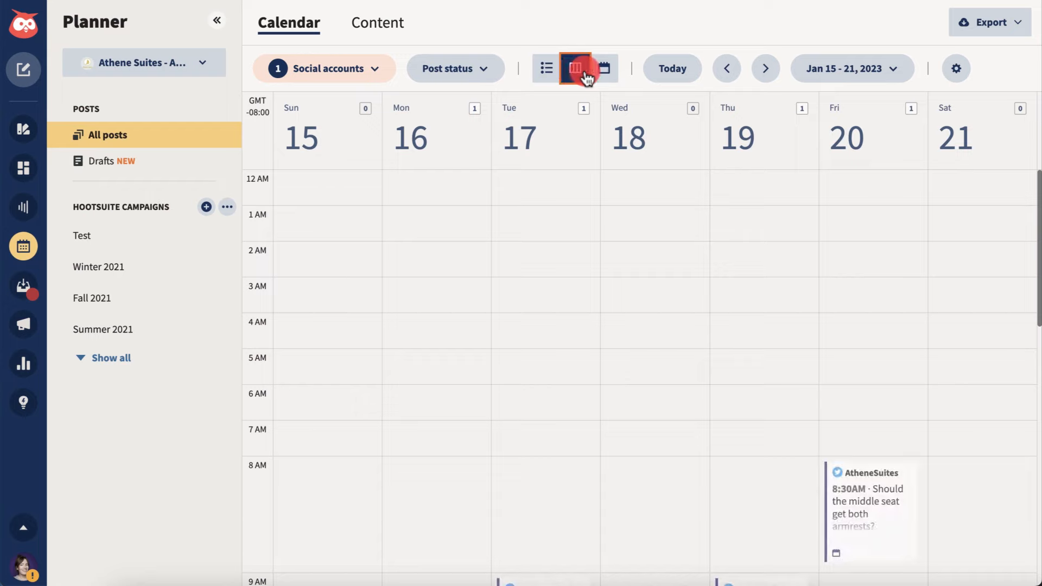
{"action": "left_click", "coordinate": [602, 75]}
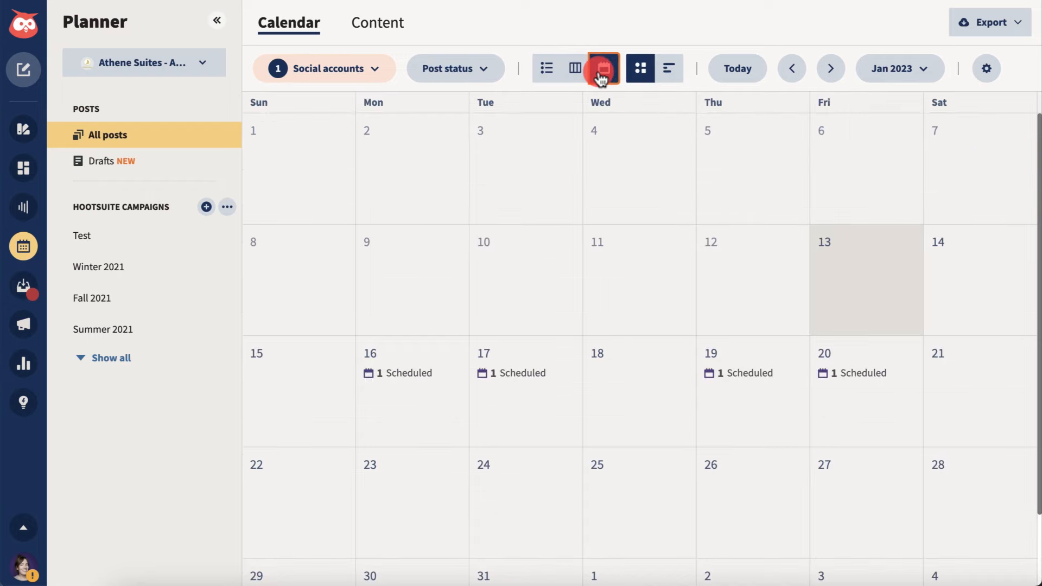
{"action": "left_click", "coordinate": [576, 76]}
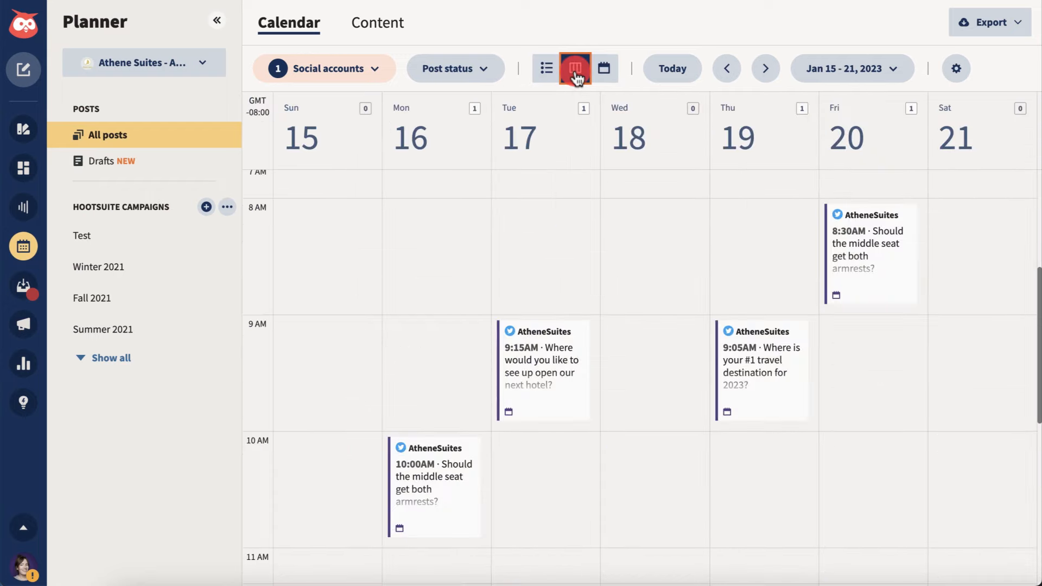
Reschedule the "Where is your #1 travel destination for 2023?" post to Wednesday, January 18 at 9:15 AM.
{"action": "left_click", "coordinate": [751, 350]}
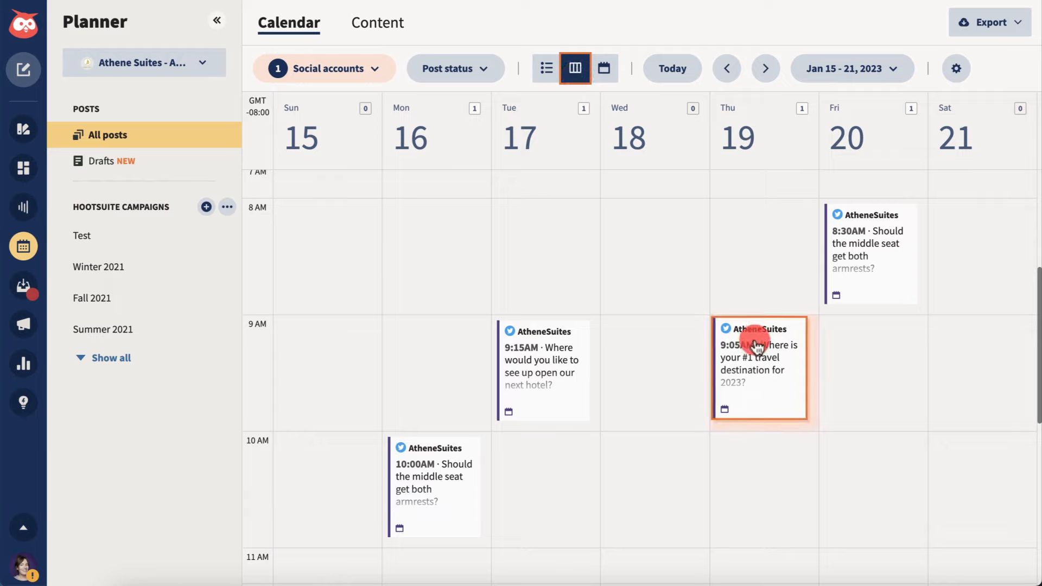
{"action": "left_click_drag", "start_coordinate": [752, 352], "coordinate": [656, 344]}
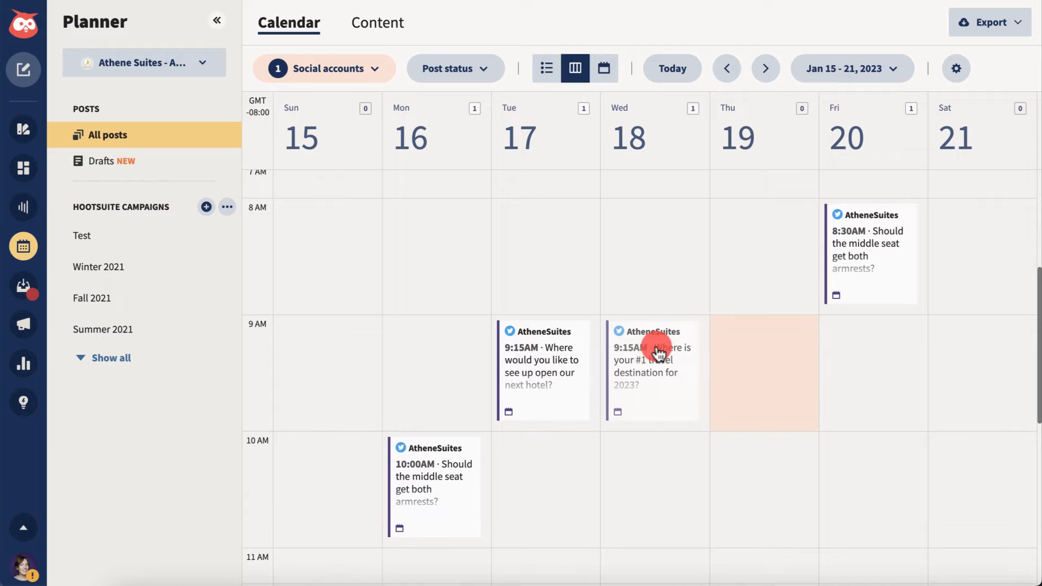
Inspect the rescheduled Twitter post's details, extra options and editor, leaving the editor without saving changes.
{"action": "left_click", "coordinate": [657, 349]}
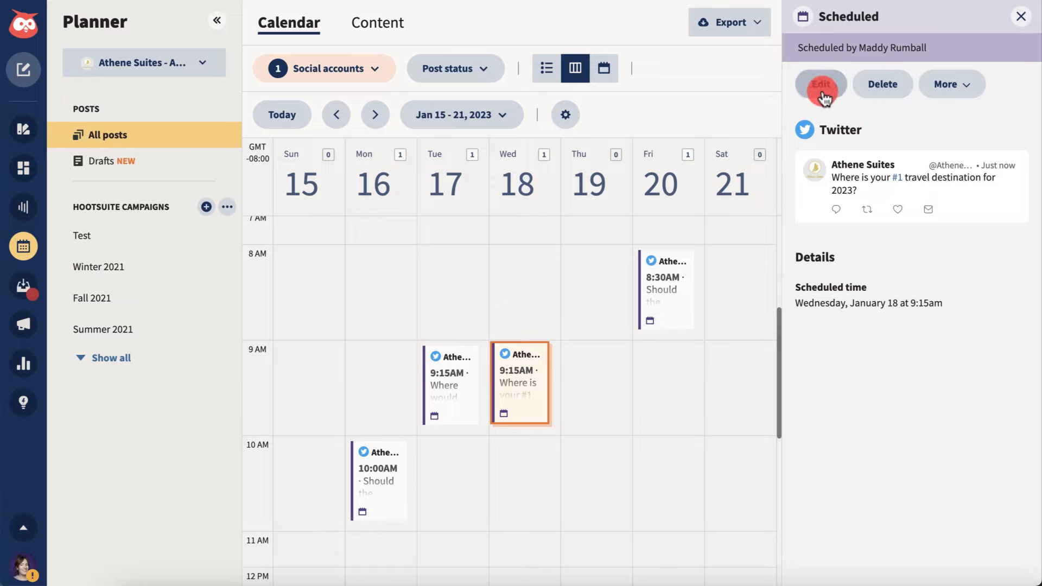
{"action": "left_click", "coordinate": [965, 92]}
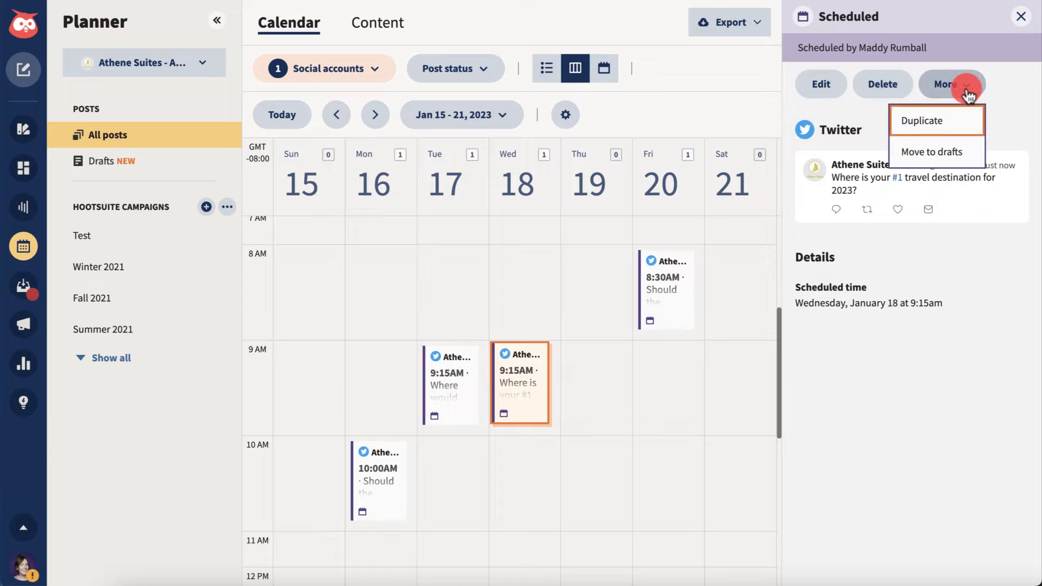
{"action": "left_click", "coordinate": [966, 87]}
{"action": "left_click", "coordinate": [832, 85]}
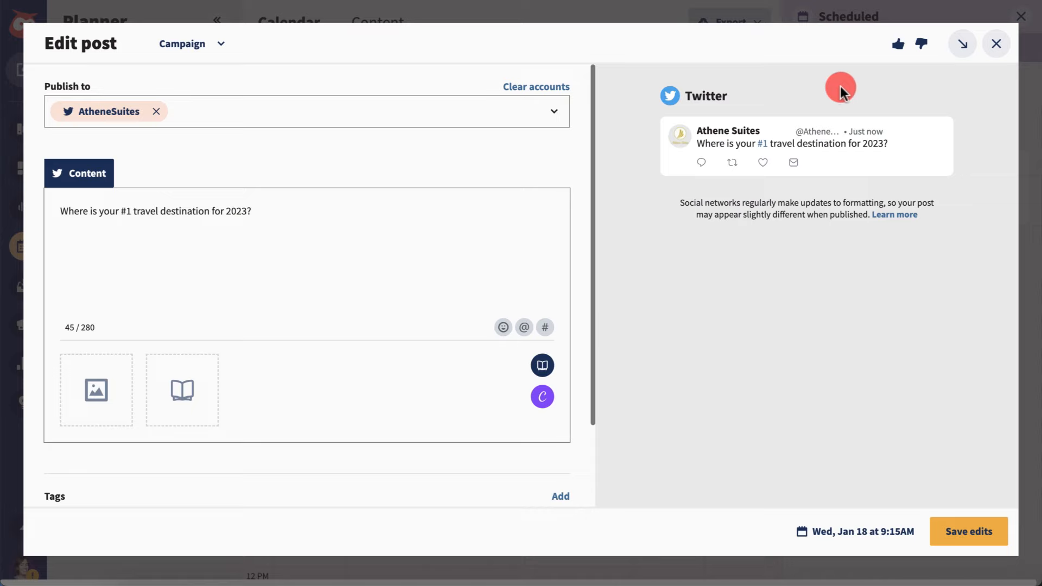
{"action": "left_click", "coordinate": [996, 45]}
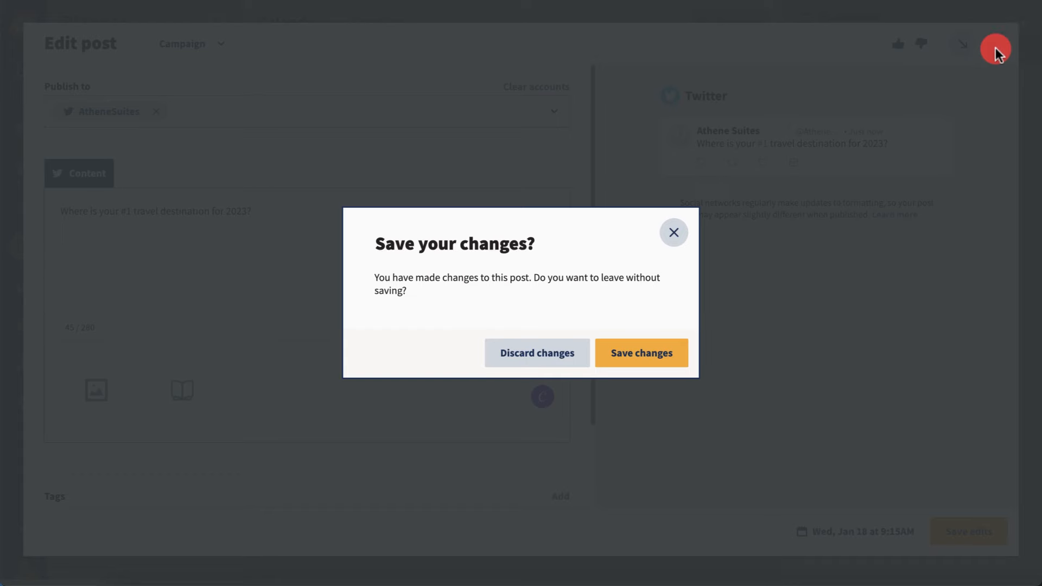
{"action": "left_click", "coordinate": [529, 353]}
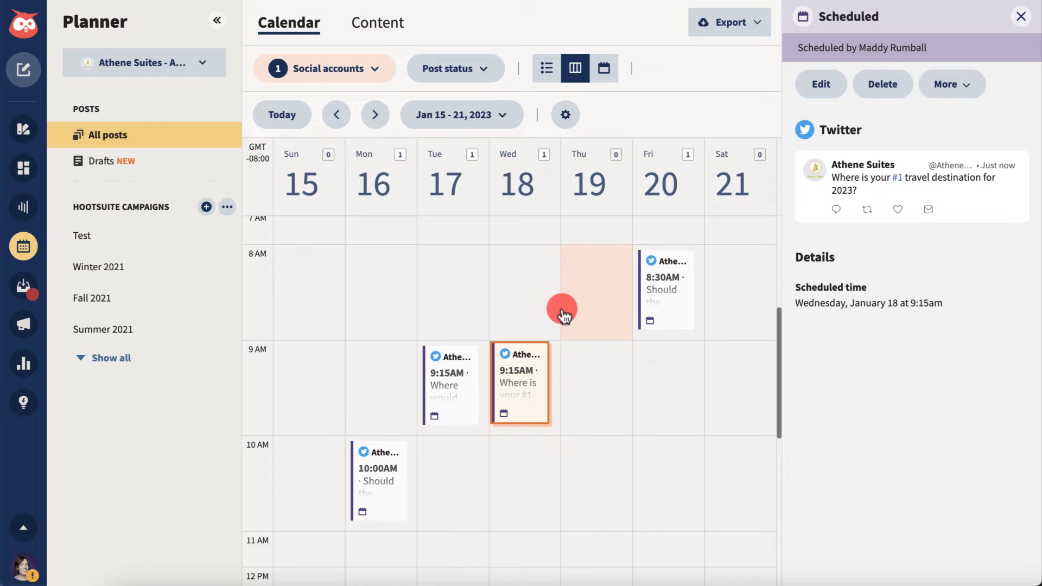
Show the options for creating new content on Thursday, January 19 at 8:00 AM.
{"action": "left_click", "coordinate": [579, 266]}
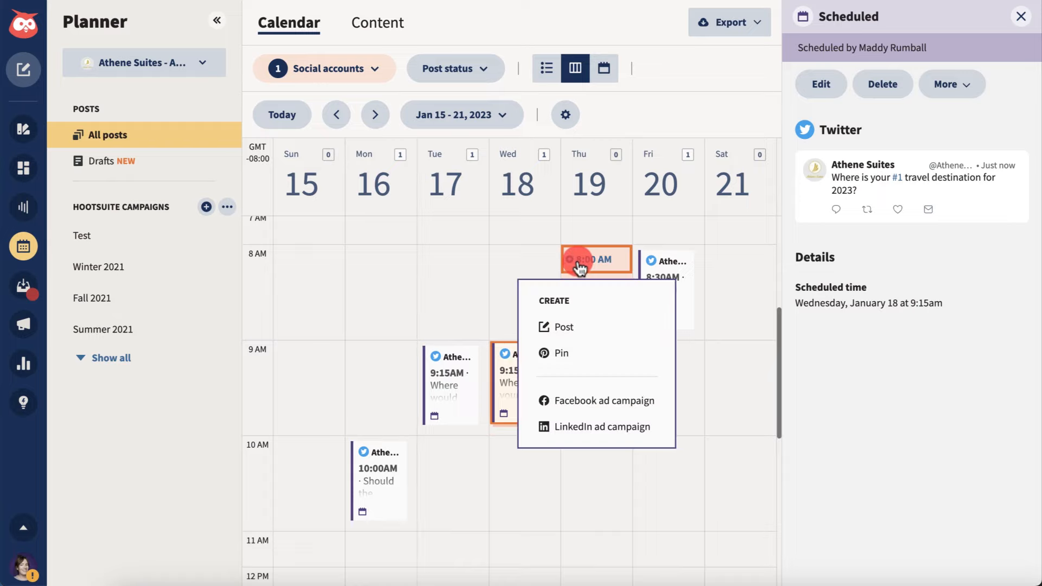
{"action": "left_click", "coordinate": [582, 331]}
Examine the details of the recommended posting time at 3:00 PM on Monday, January 16.
{"action": "scroll", "coordinate": [577, 320], "scroll_direction": "down", "scroll_amount": 4}
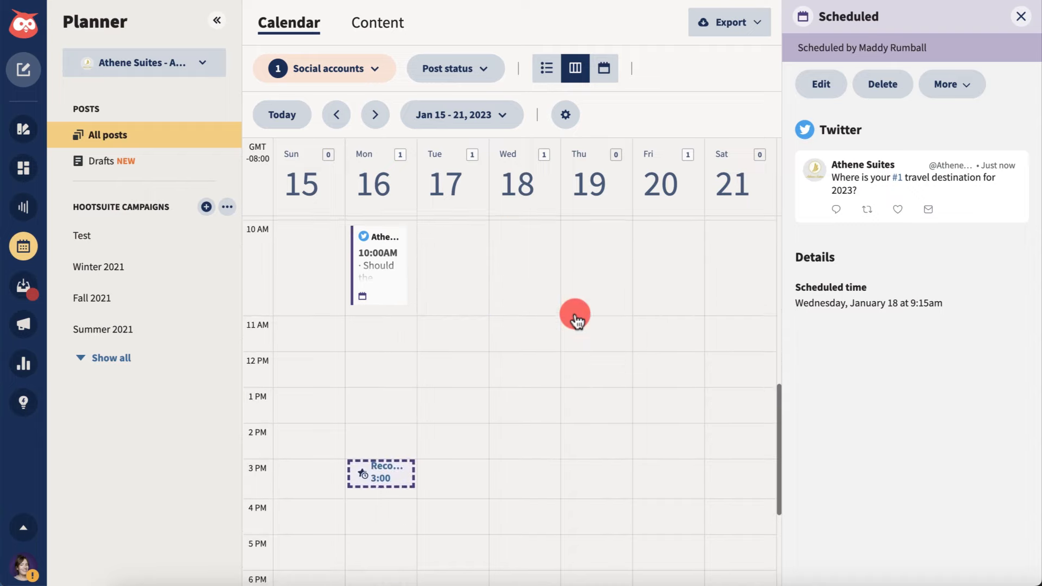
{"action": "mouse_move", "coordinate": [401, 466]}
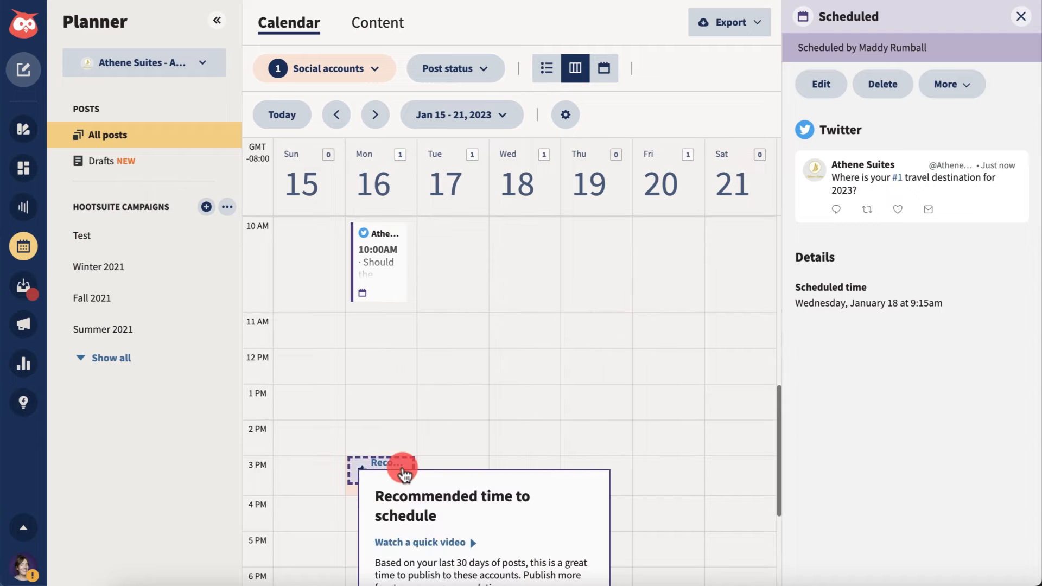
{"action": "scroll", "coordinate": [401, 465], "scroll_direction": "down", "scroll_amount": 2}
{"action": "scroll", "coordinate": [405, 393], "scroll_direction": "down", "scroll_amount": 1}
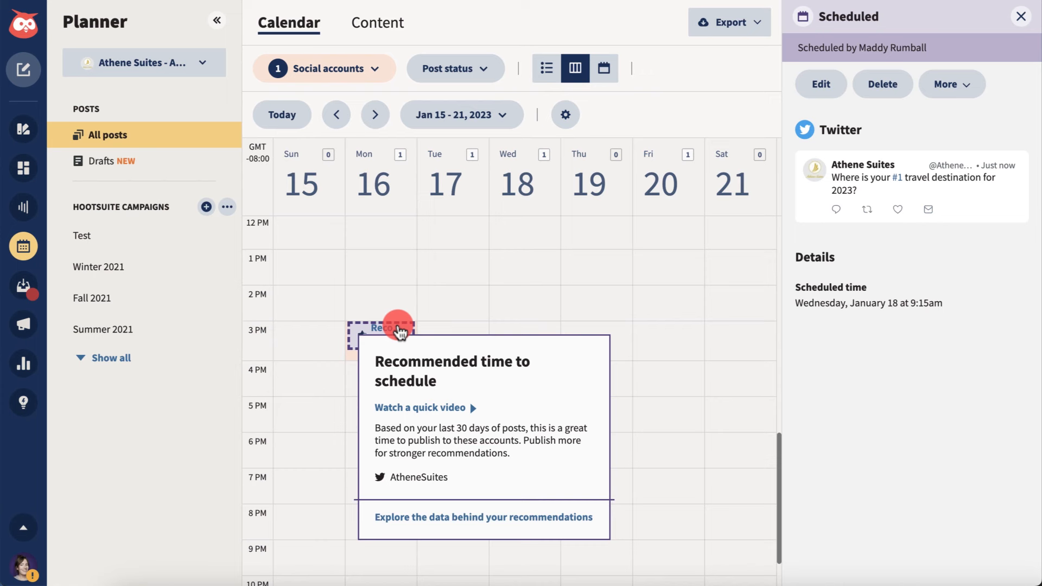
Browse the Educate content ideas in Inspiration and open the Products & Services FAQs idea.
{"action": "left_click", "coordinate": [23, 131]}
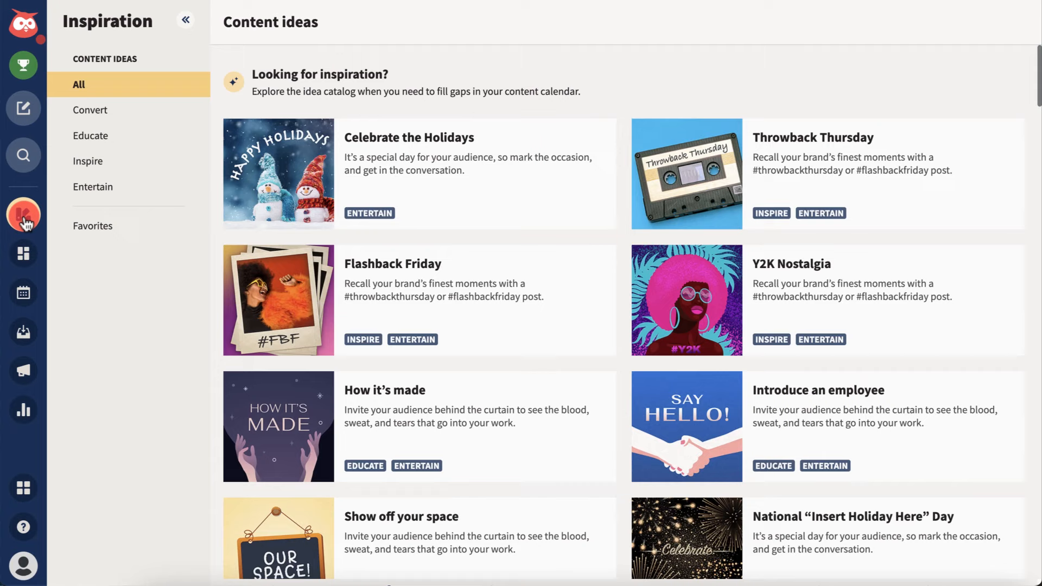
{"action": "left_click", "coordinate": [131, 110]}
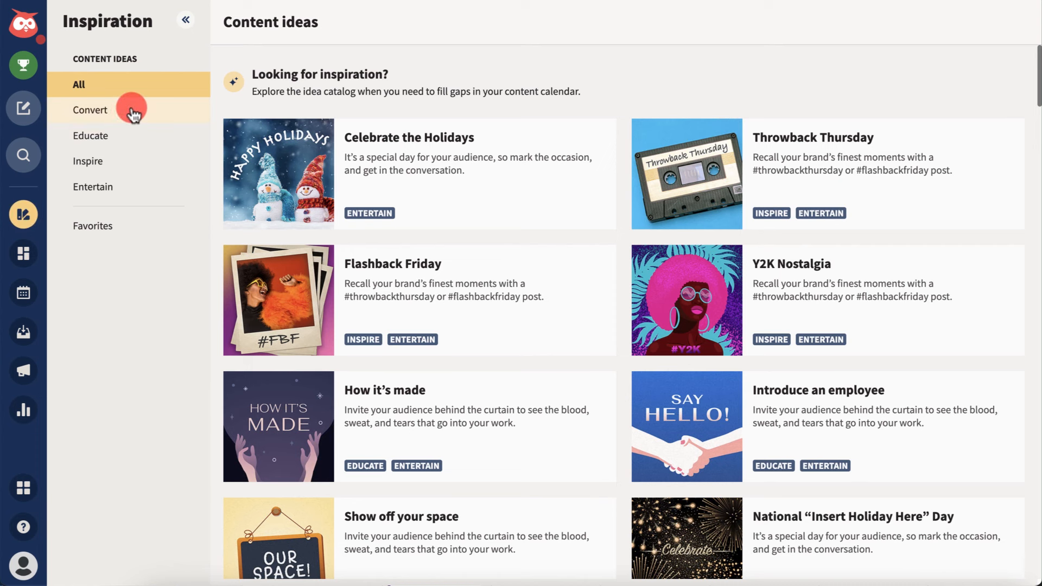
{"action": "left_click", "coordinate": [139, 137]}
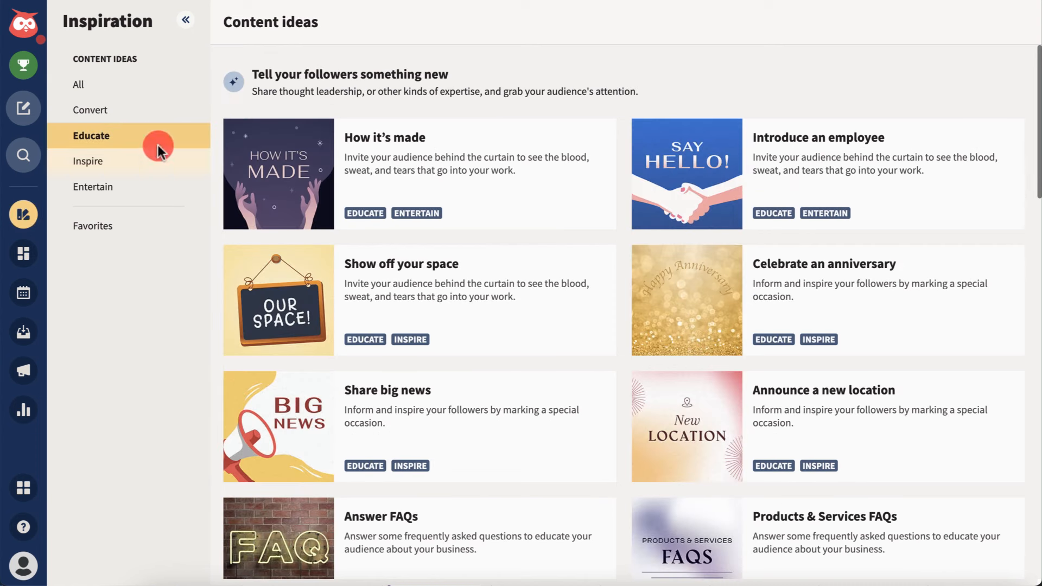
{"action": "scroll", "coordinate": [539, 320], "scroll_direction": "down", "scroll_amount": 4}
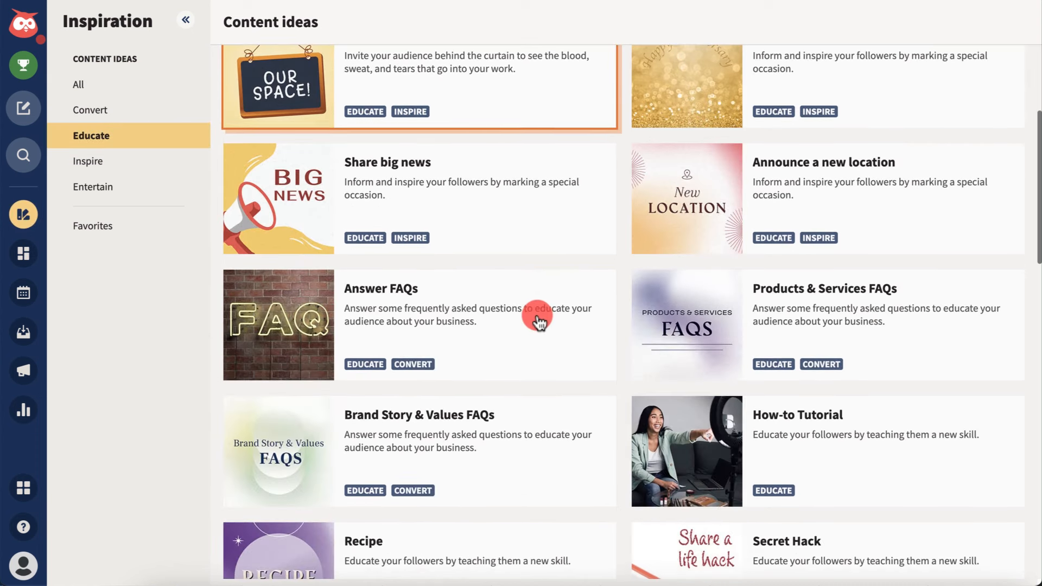
{"action": "left_click", "coordinate": [682, 336]}
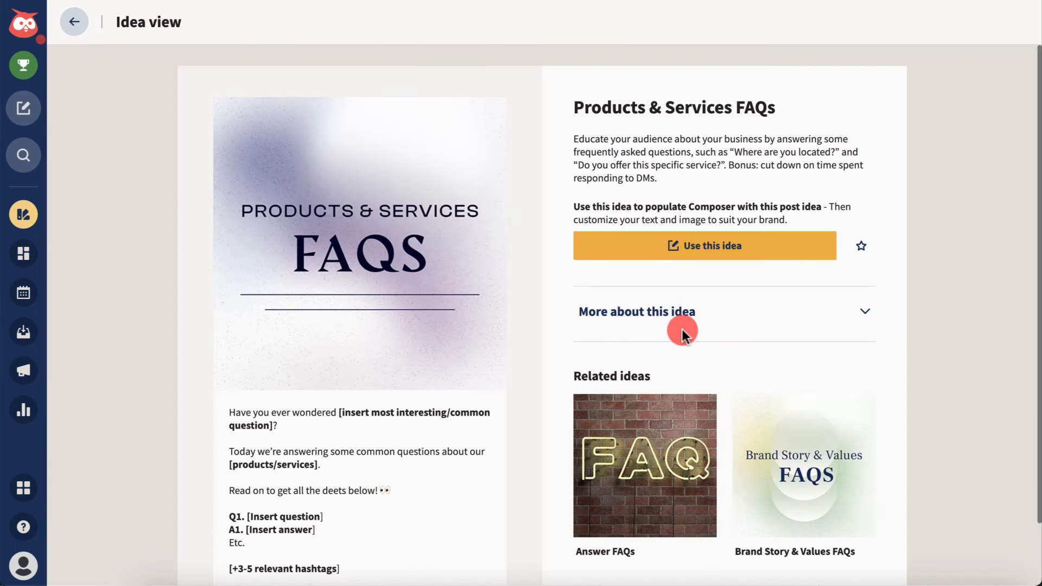
Examine the Products & Services FAQs idea, including its expanded background information and caption and visuals best practices.
{"action": "scroll", "coordinate": [683, 332], "scroll_direction": "down", "scroll_amount": 2}
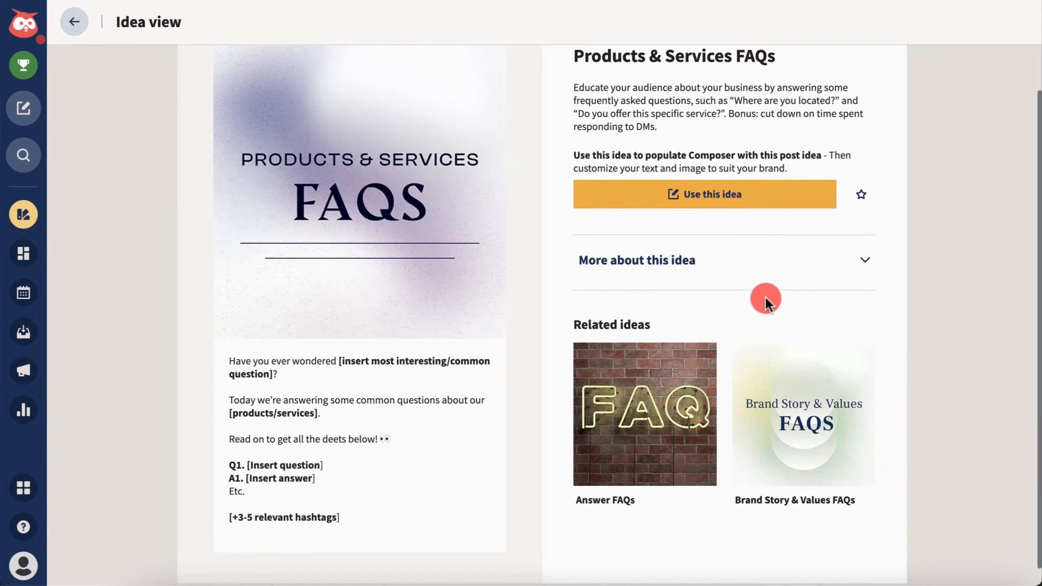
{"action": "left_click", "coordinate": [863, 261]}
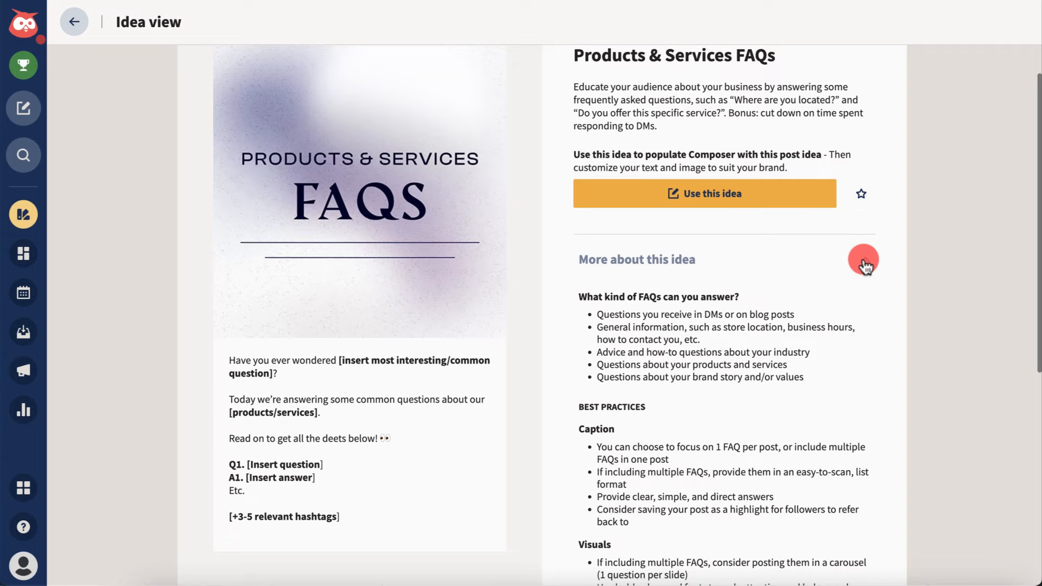
{"action": "scroll", "coordinate": [864, 264], "scroll_direction": "down", "scroll_amount": 4}
{"action": "scroll", "coordinate": [864, 264], "scroll_direction": "up", "scroll_amount": 4}
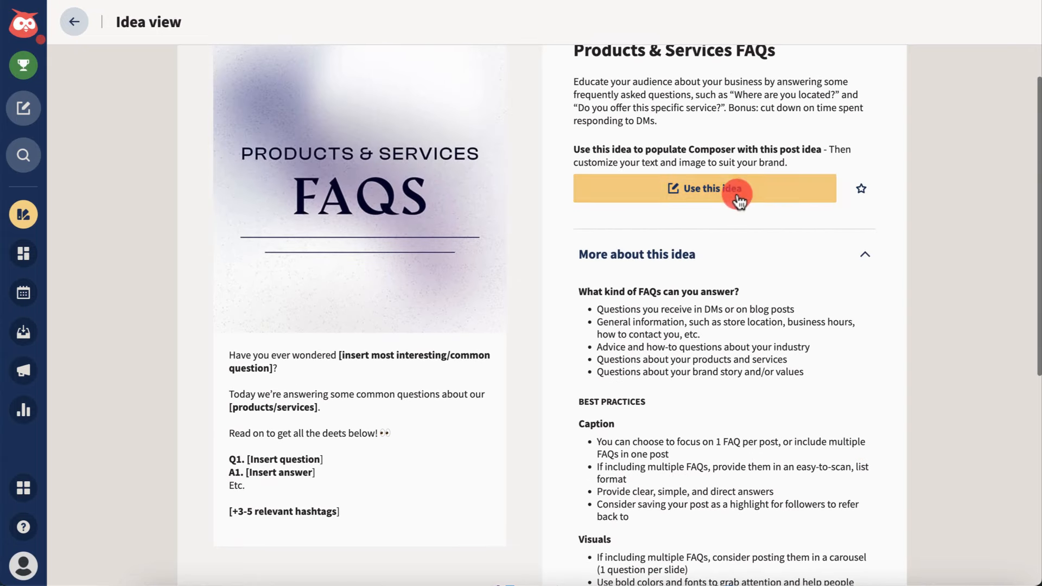
Preview the Products & Services FAQs idea as a new post, go through its two-step tutorial and leave without publishing.
{"action": "left_click", "coordinate": [741, 204]}
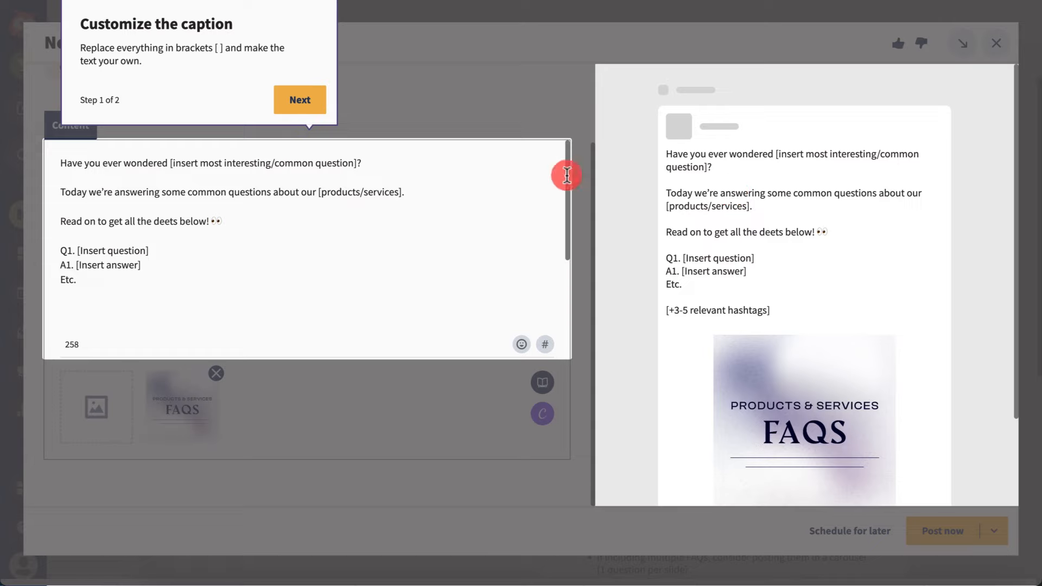
{"action": "left_click", "coordinate": [298, 103]}
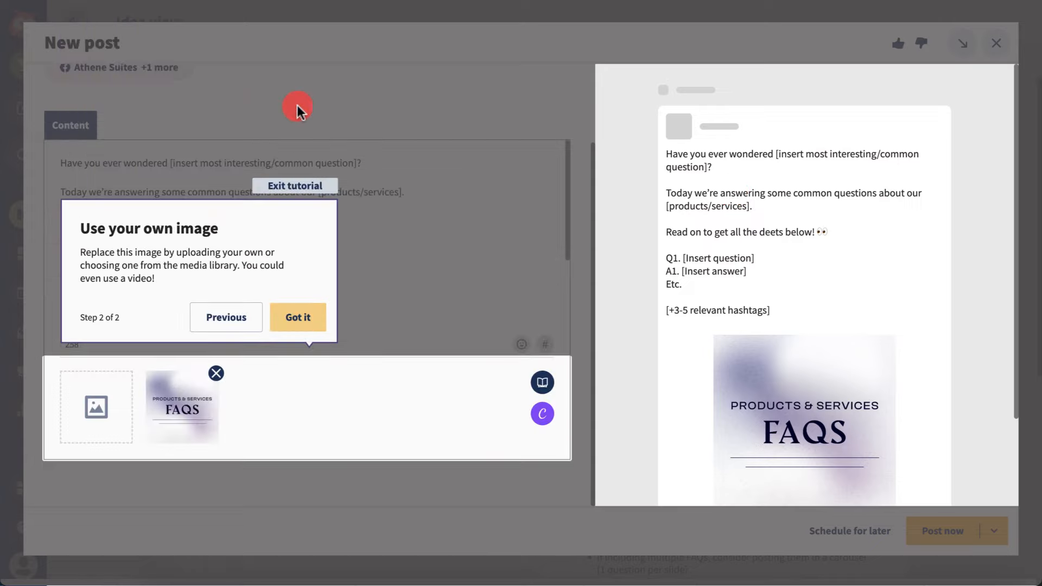
{"action": "left_click", "coordinate": [301, 316]}
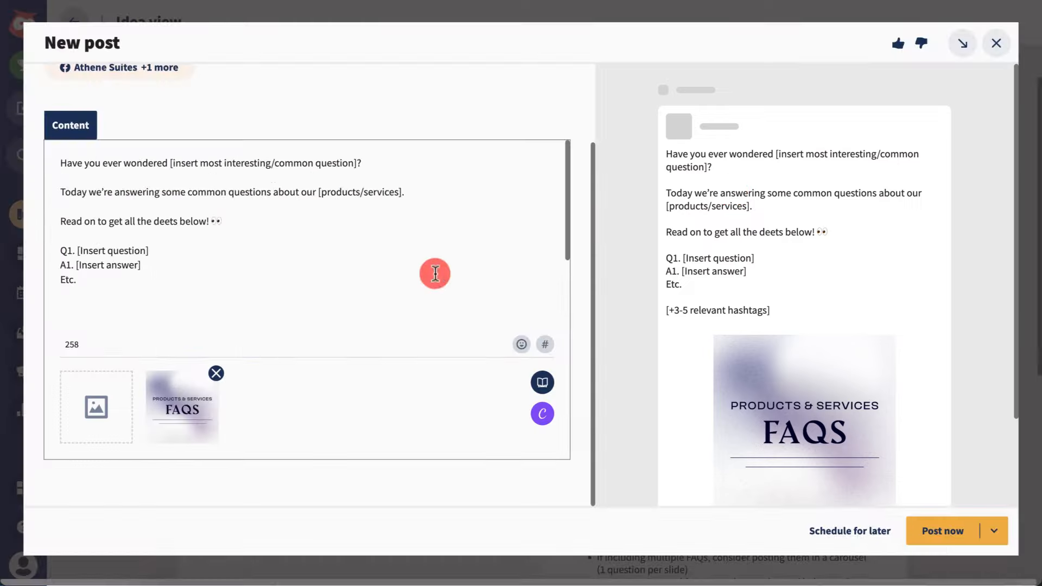
{"action": "left_click", "coordinate": [996, 43]}
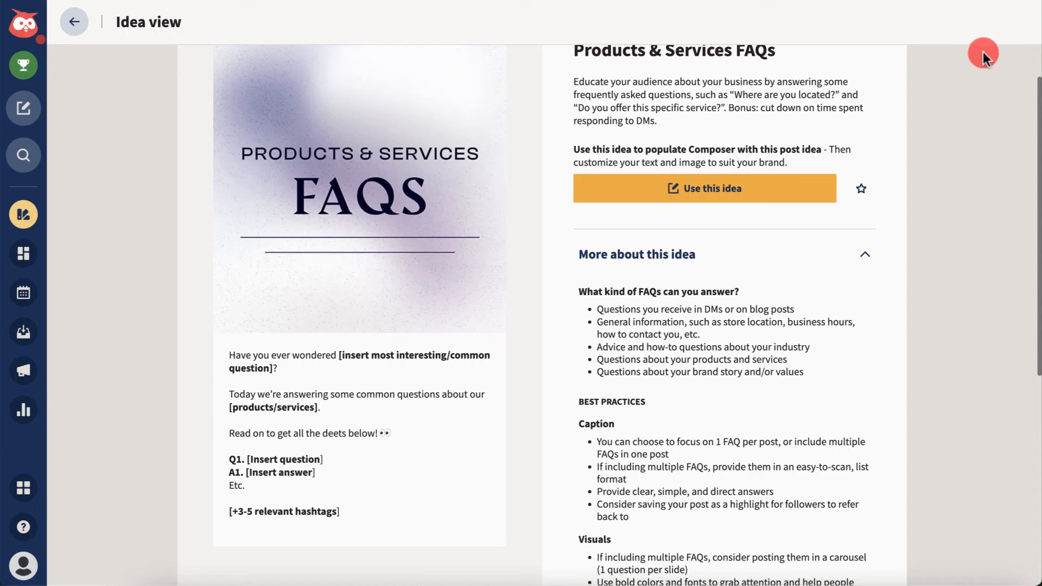
Open Streams, dismiss the dashboard introduction and connect the AtheneSuites Twitter account by authorizing access with the account password.
{"action": "left_click", "coordinate": [21, 259]}
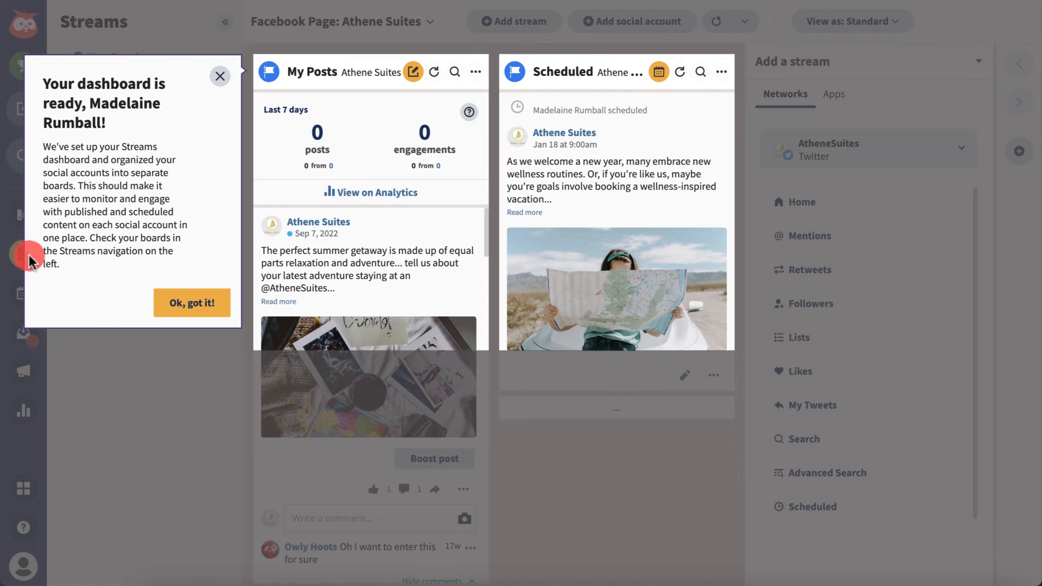
{"action": "left_click", "coordinate": [165, 293]}
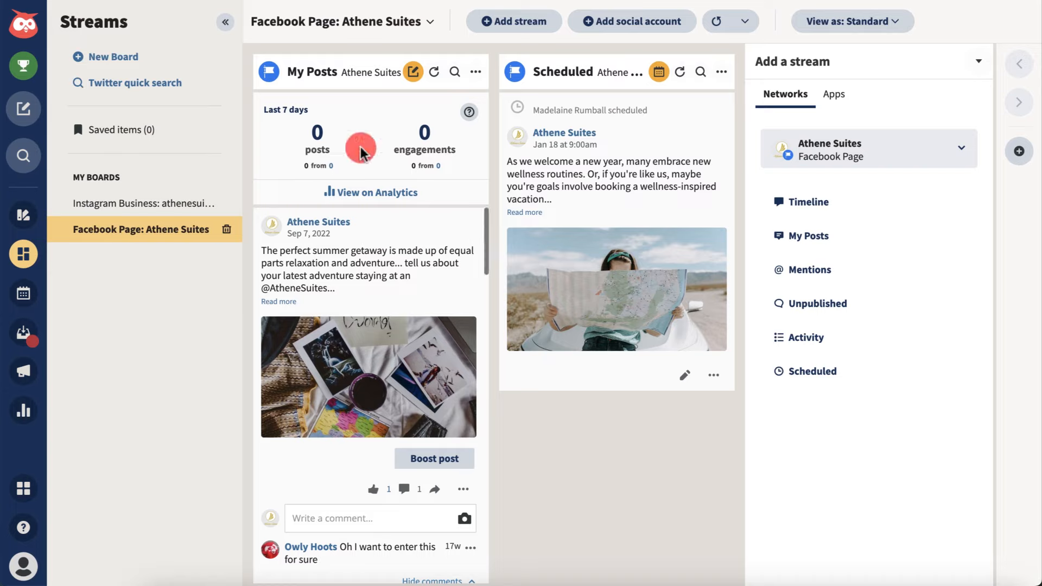
{"action": "left_click", "coordinate": [633, 33]}
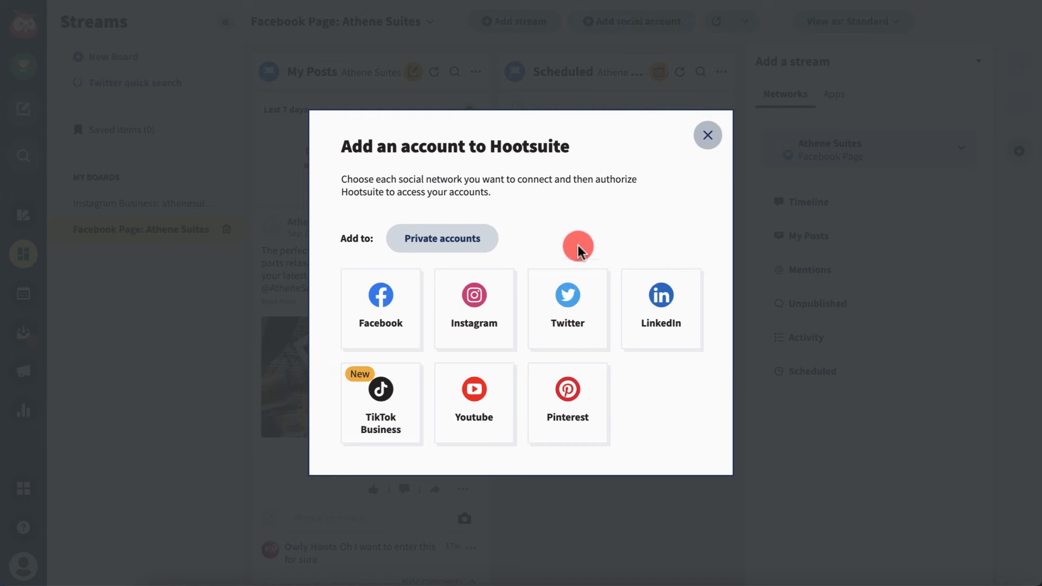
{"action": "left_click", "coordinate": [568, 304]}
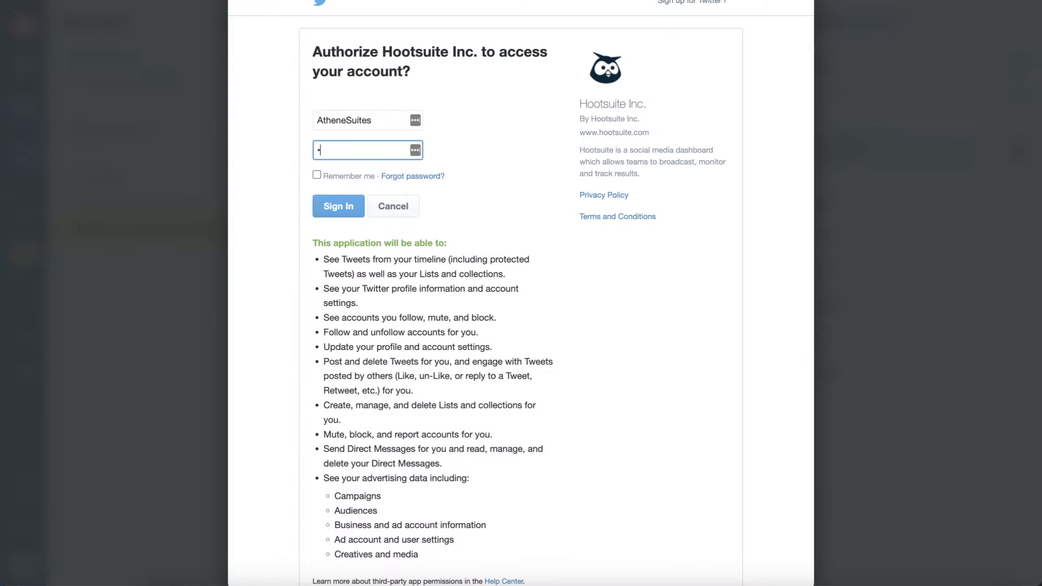
{"action": "type", "text": "•••••••"}
{"action": "left_click", "coordinate": [350, 212]}
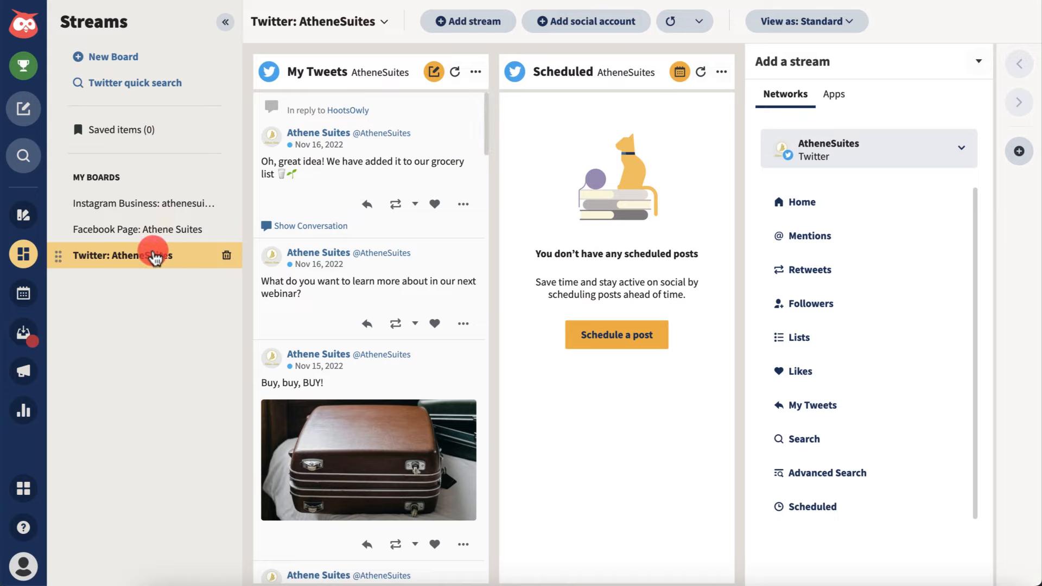
Open the Twitter board's name for editing, keep it as "Twitter: AtheneSuites", and move the board to the top of My Boards.
{"action": "double_click", "coordinate": [135, 255]}
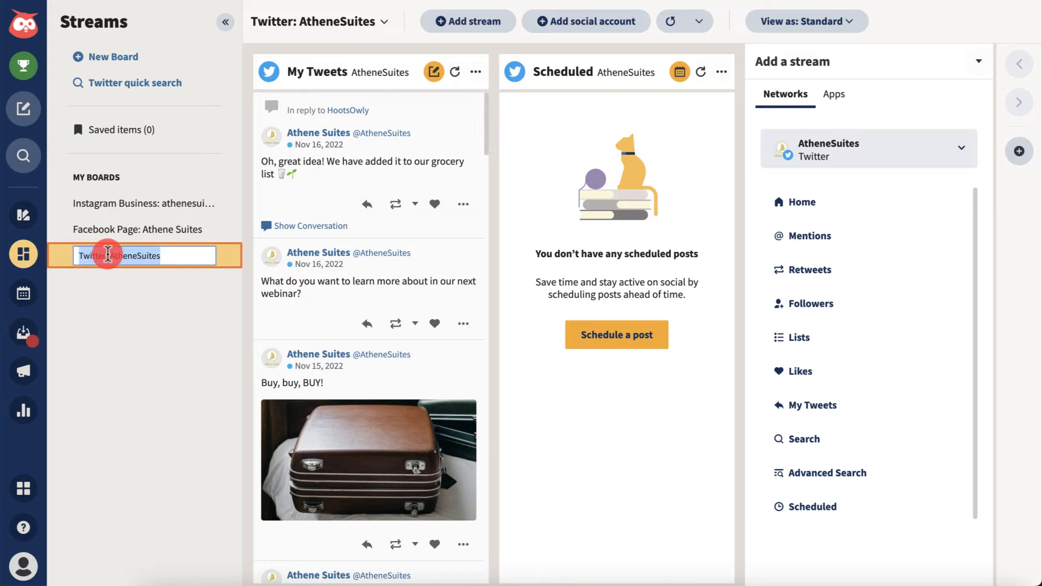
{"action": "type", "text": "Twitter: AtheneSuites"}
{"action": "left_click", "coordinate": [183, 282]}
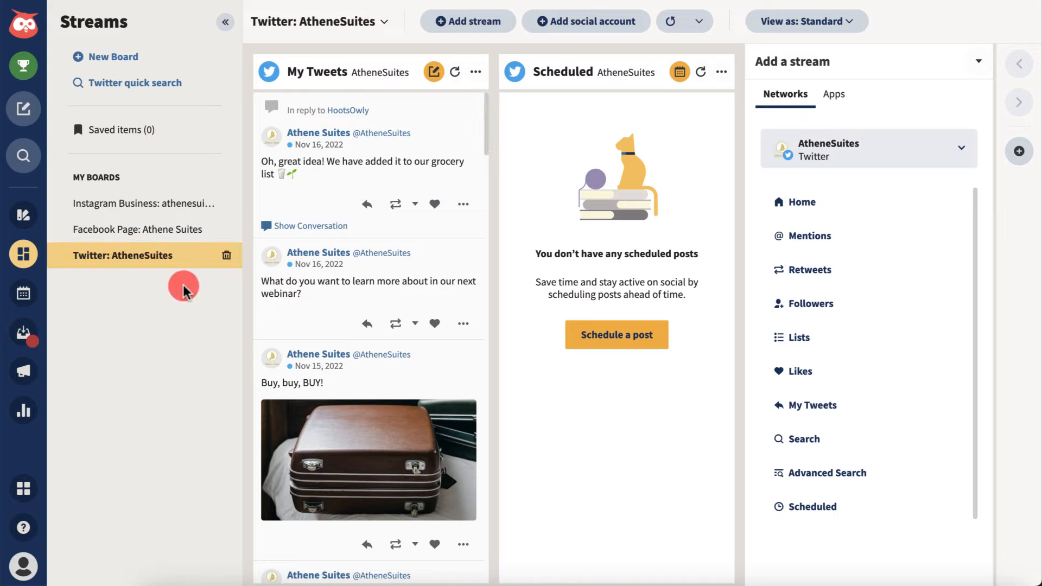
{"action": "left_click_drag", "start_coordinate": [51, 253], "coordinate": [57, 199]}
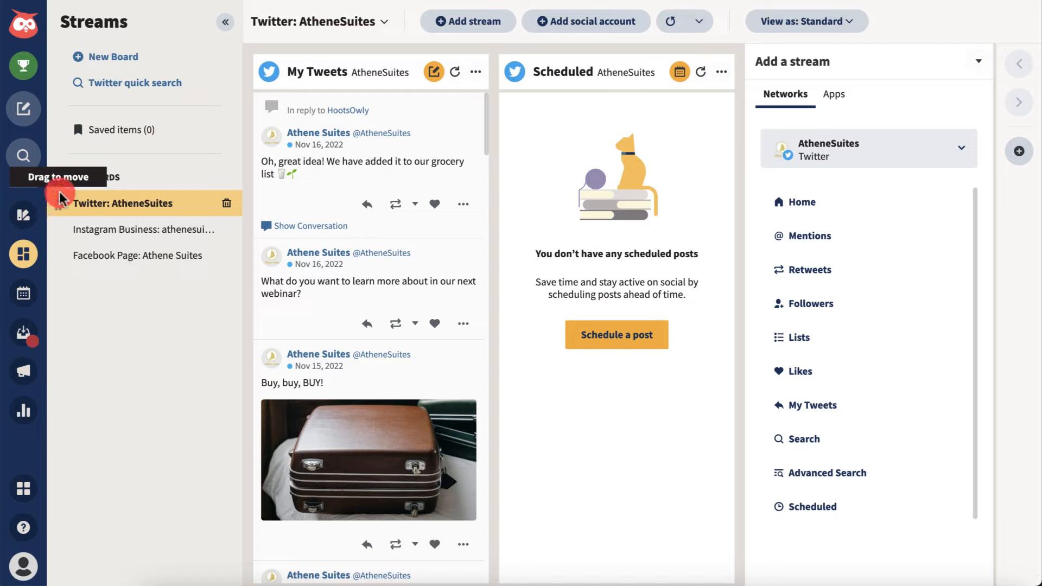
Add a new board to Streams and examine the available board types.
{"action": "left_click", "coordinate": [91, 61]}
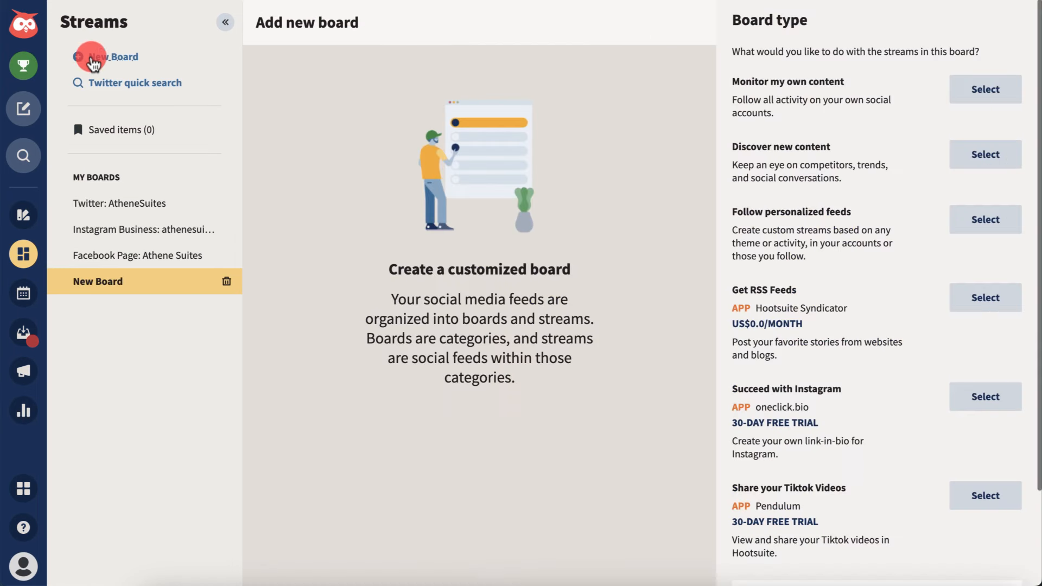
{"action": "left_click", "coordinate": [988, 88]}
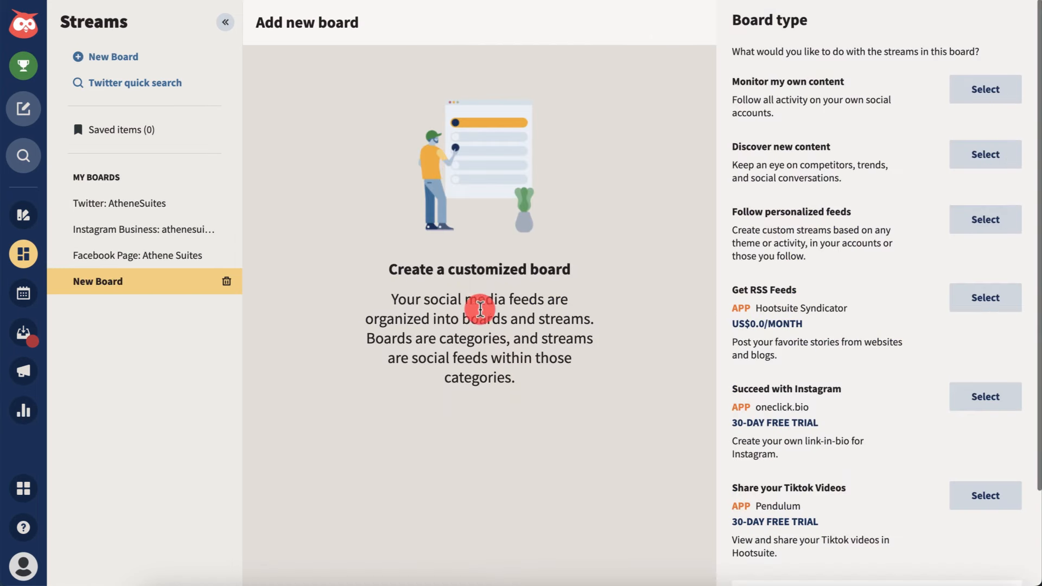
Review the recent posts in the My Tweets stream of the Twitter: AtheneSuites board.
{"action": "left_click", "coordinate": [110, 212]}
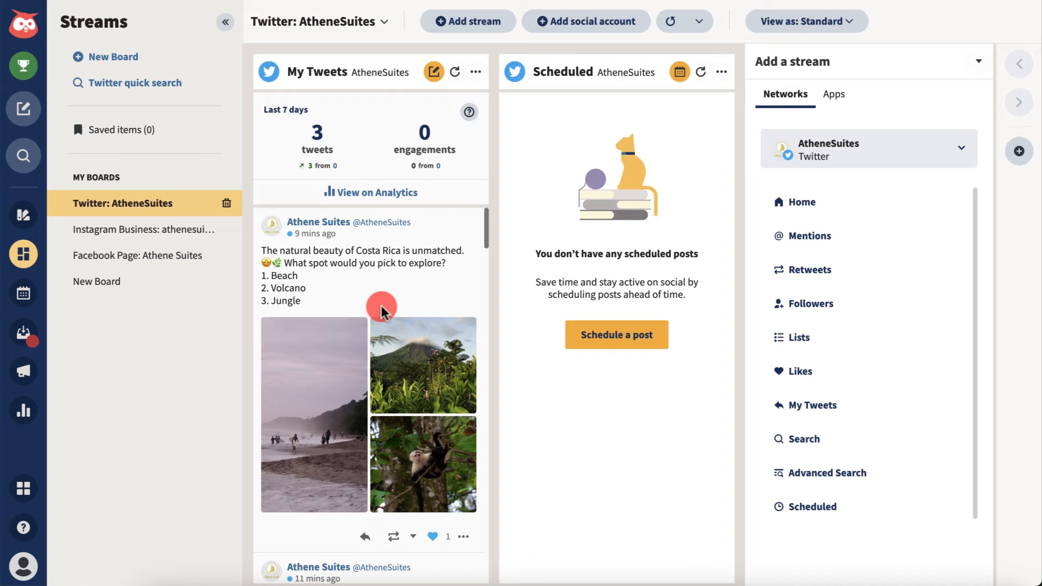
{"action": "scroll", "coordinate": [381, 308], "scroll_direction": "down", "scroll_amount": 6}
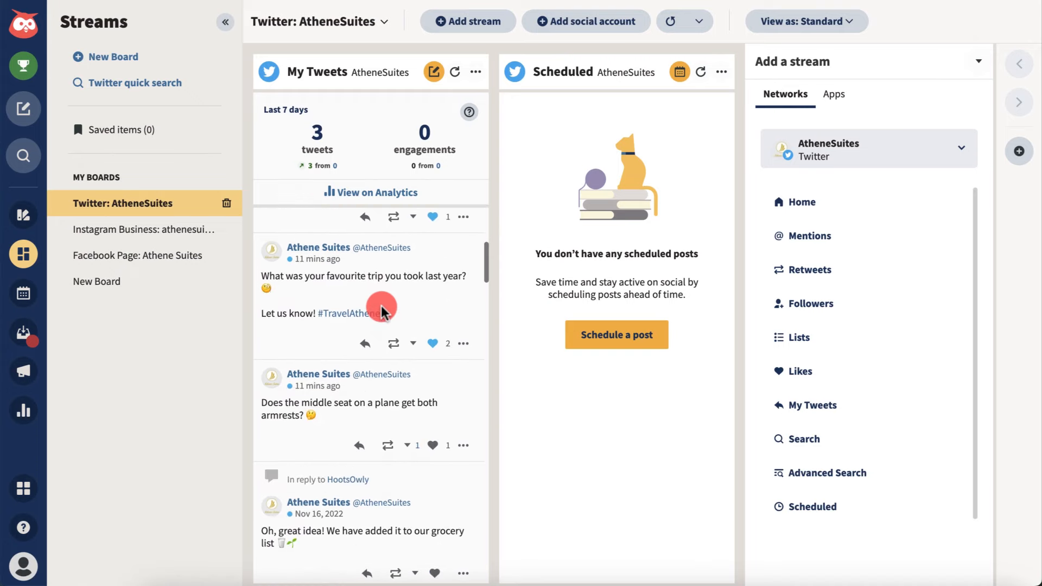
{"action": "scroll", "coordinate": [381, 312], "scroll_direction": "up", "scroll_amount": 6}
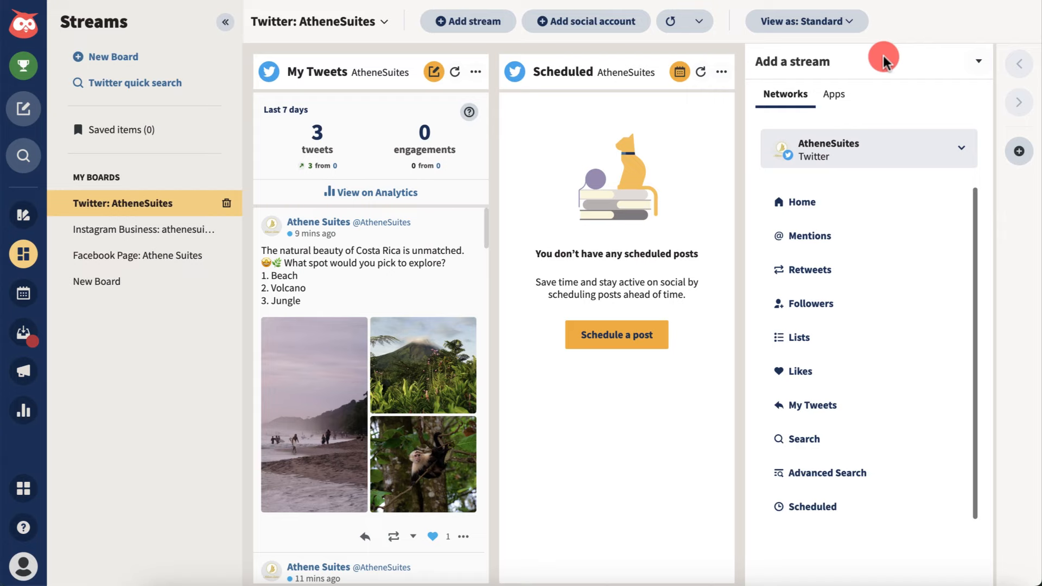
Add a Mentions stream for the AtheneSuites Twitter account to the Twitter board.
{"action": "left_click", "coordinate": [961, 148]}
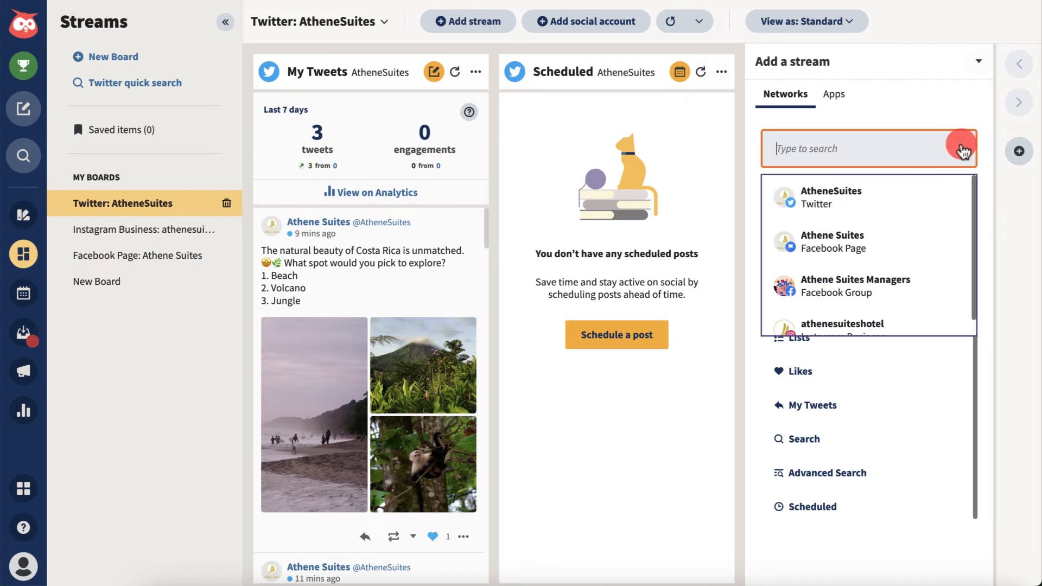
{"action": "left_click", "coordinate": [895, 201]}
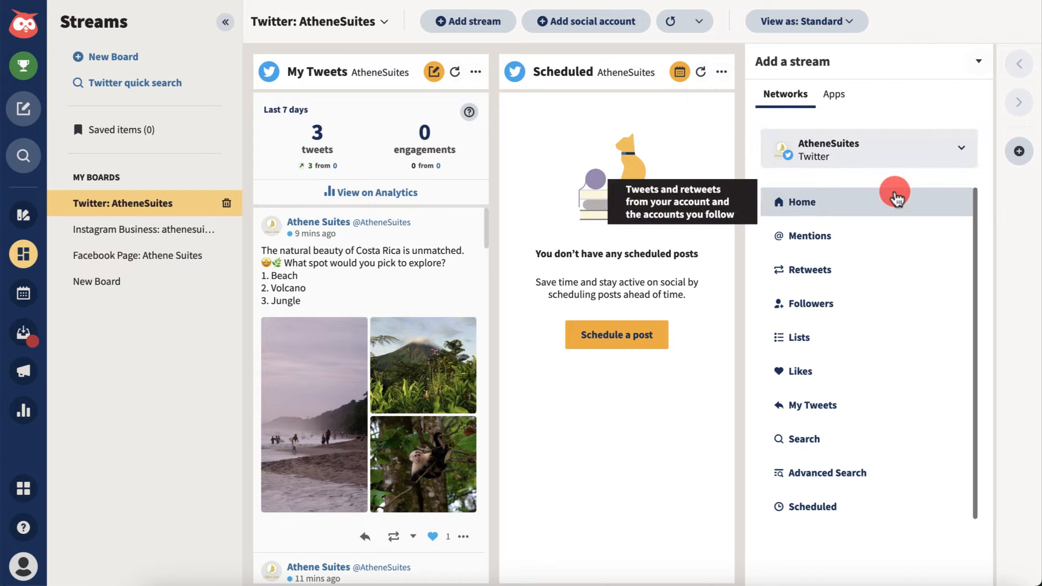
{"action": "left_click", "coordinate": [861, 240]}
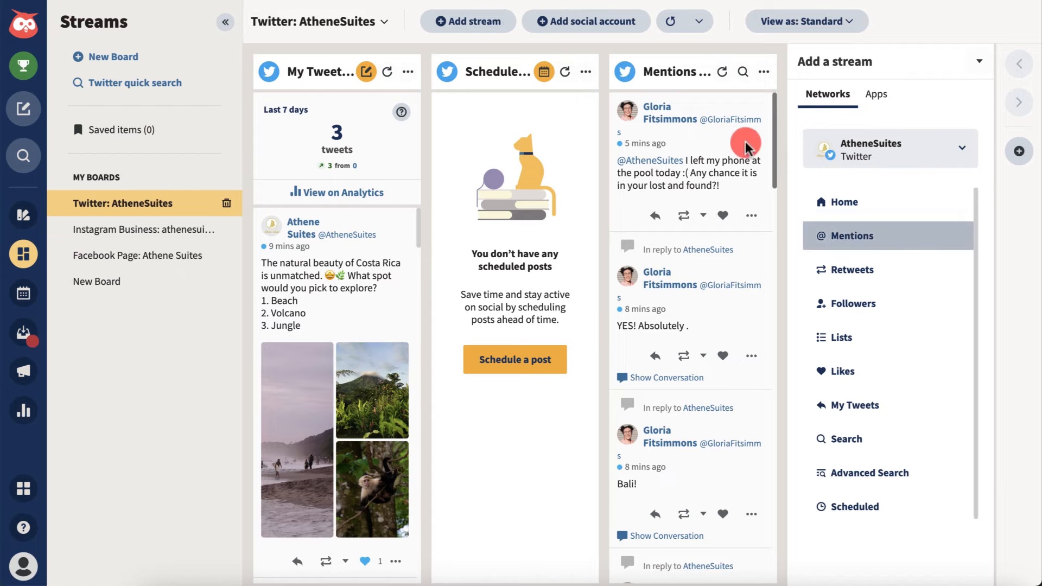
Reply to the lost-phone mention, greeting the guest: "We did have 2 phones turned in today :) Please visit the front desk to pick it up.".
{"action": "left_click", "coordinate": [655, 216]}
{"action": "type", "text": "Hey Gloria!  We did have 2 phones turned in today :) Please visit the front desk to pick it up."}
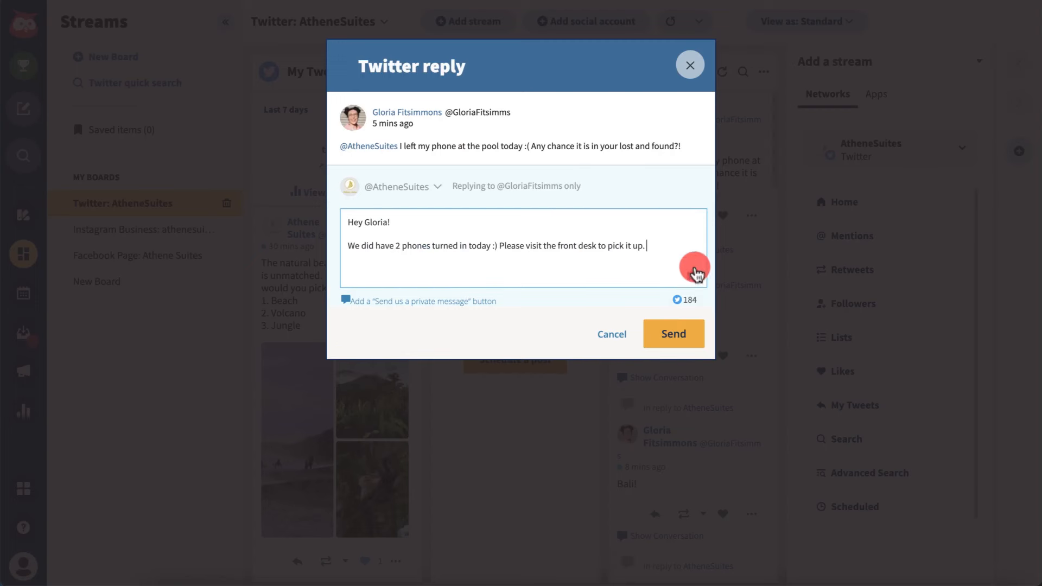
{"action": "left_click", "coordinate": [682, 334]}
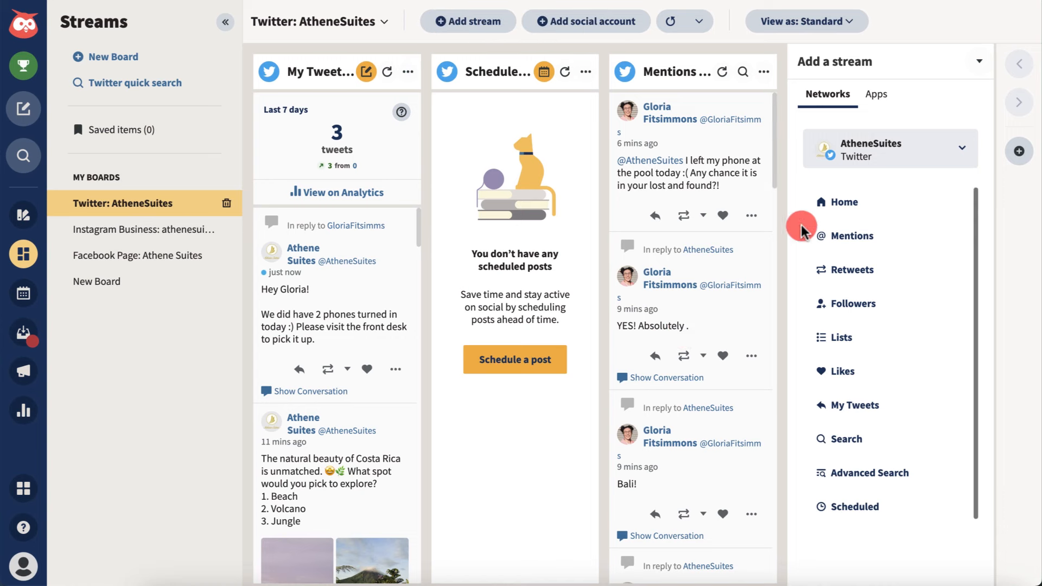
Add a Home stream for the AtheneSuites Twitter account and like the "YES! Absolutely ." reply in it.
{"action": "left_click", "coordinate": [843, 205]}
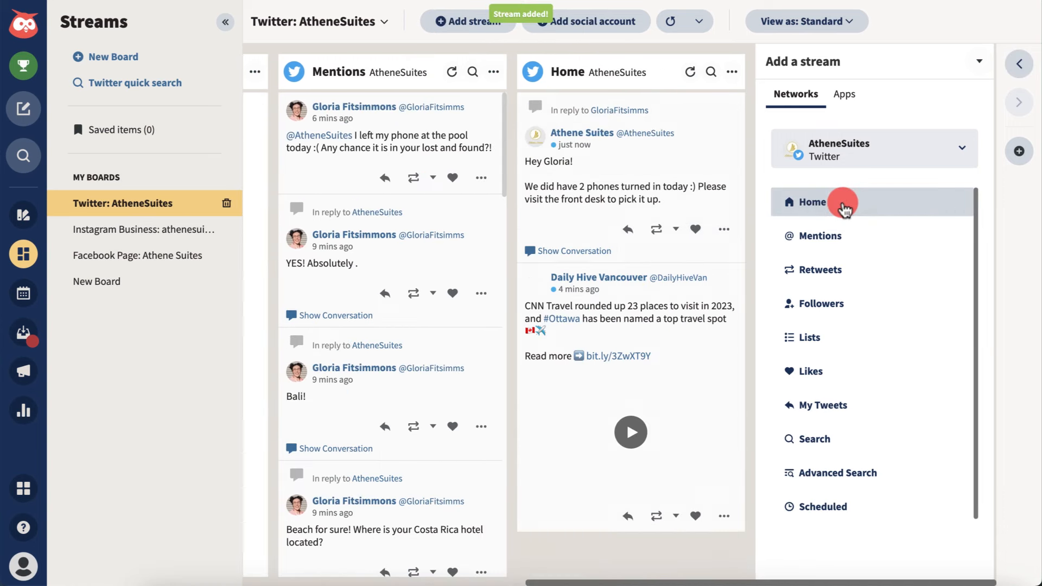
{"action": "scroll", "coordinate": [708, 205], "scroll_direction": "down", "scroll_amount": 3}
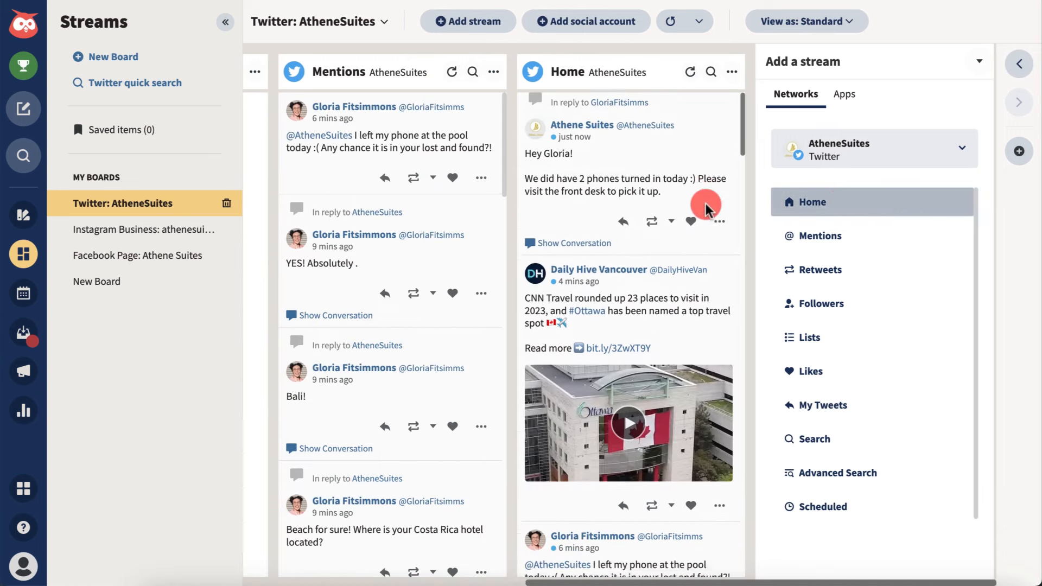
{"action": "scroll", "coordinate": [708, 212], "scroll_direction": "down", "scroll_amount": 5}
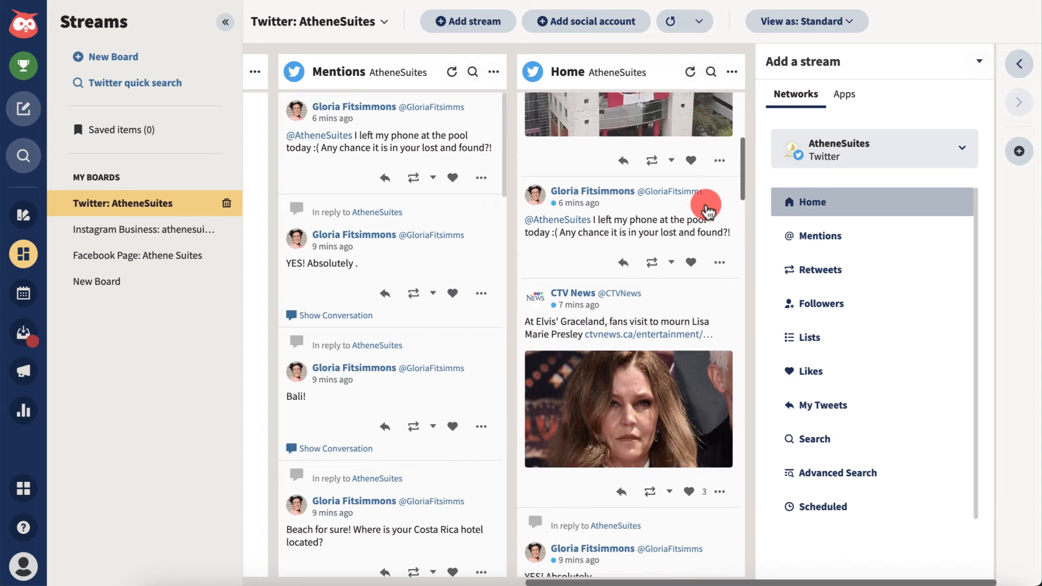
{"action": "left_click", "coordinate": [690, 404]}
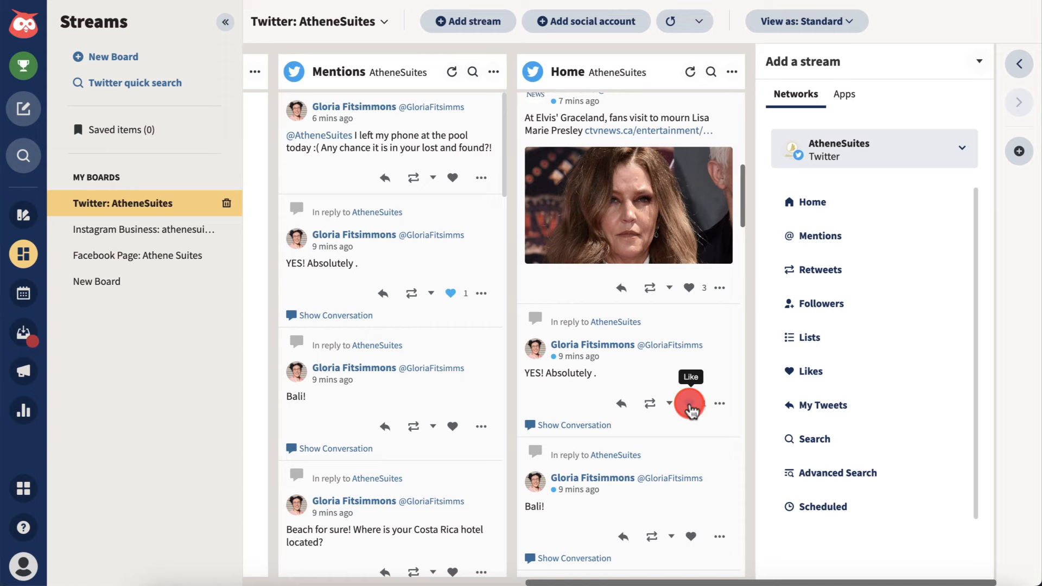
Add a Twitter search stream for #hotels to the Twitter: AtheneSuites board and look through its posts.
{"action": "left_click", "coordinate": [824, 437]}
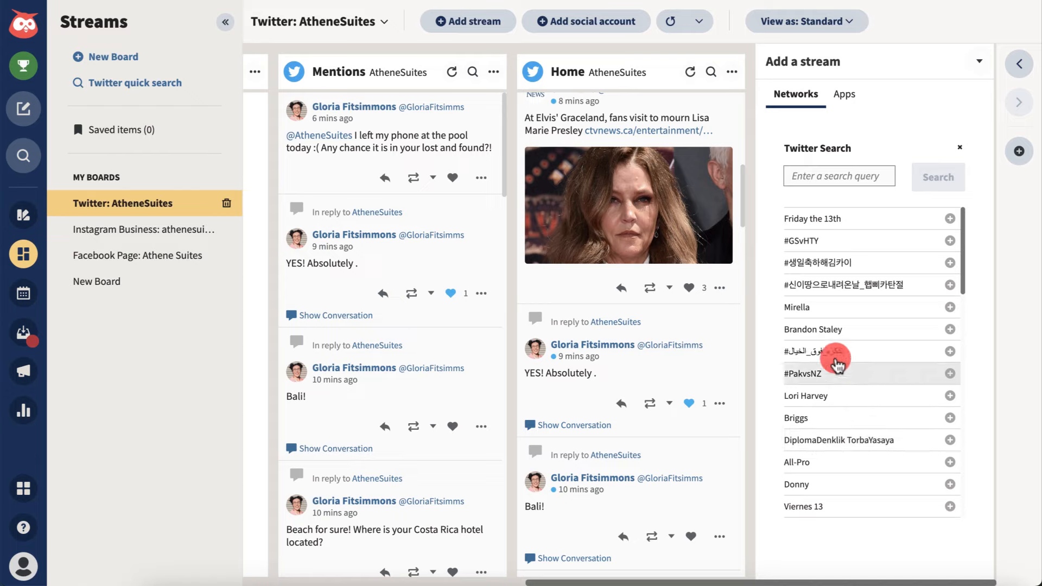
{"action": "left_click", "coordinate": [809, 175]}
{"action": "type", "text": "#hotels"}
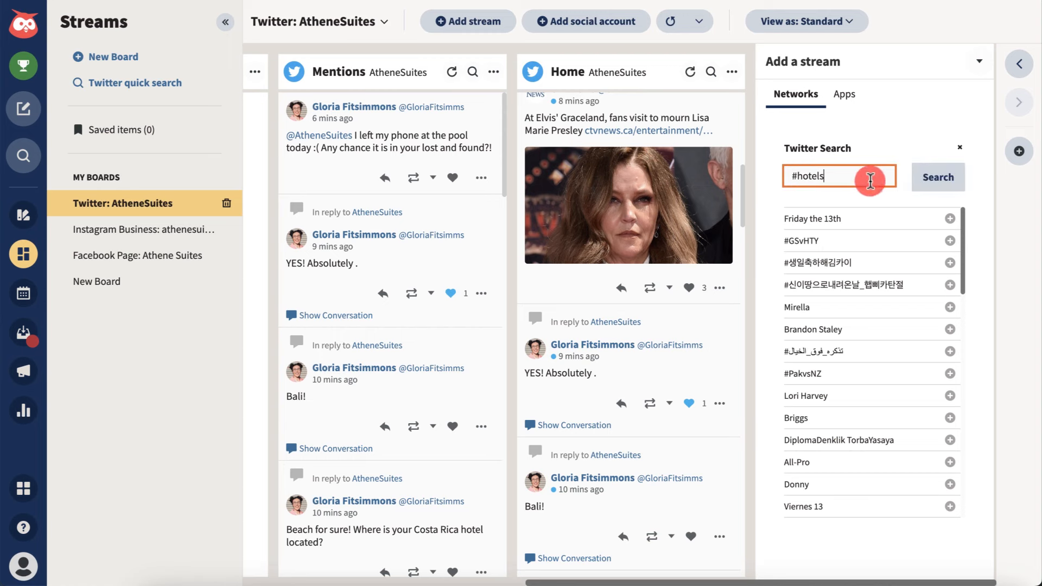
{"action": "left_click", "coordinate": [935, 181]}
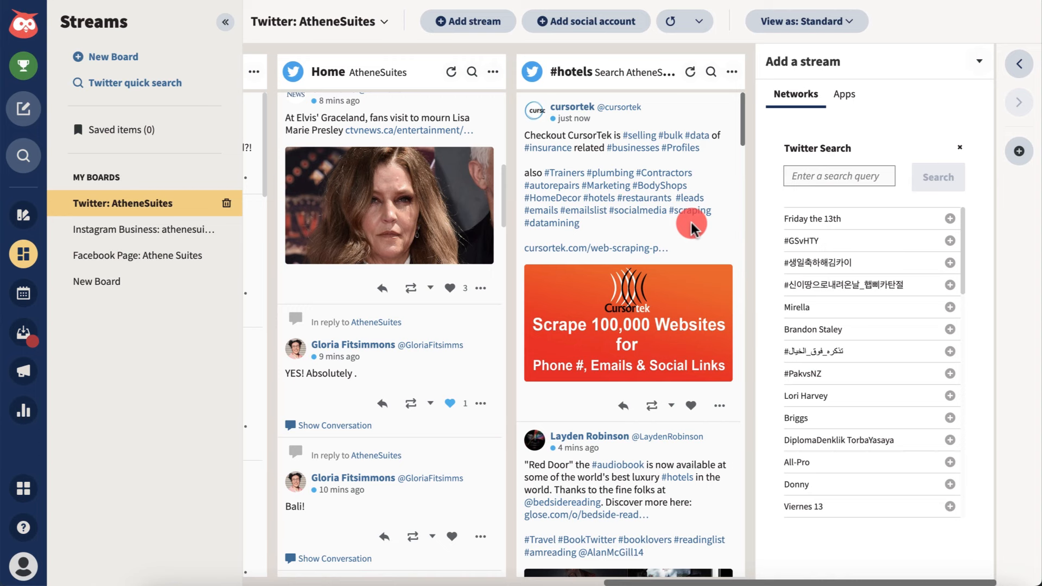
{"action": "scroll", "coordinate": [691, 223], "scroll_direction": "down", "scroll_amount": 5}
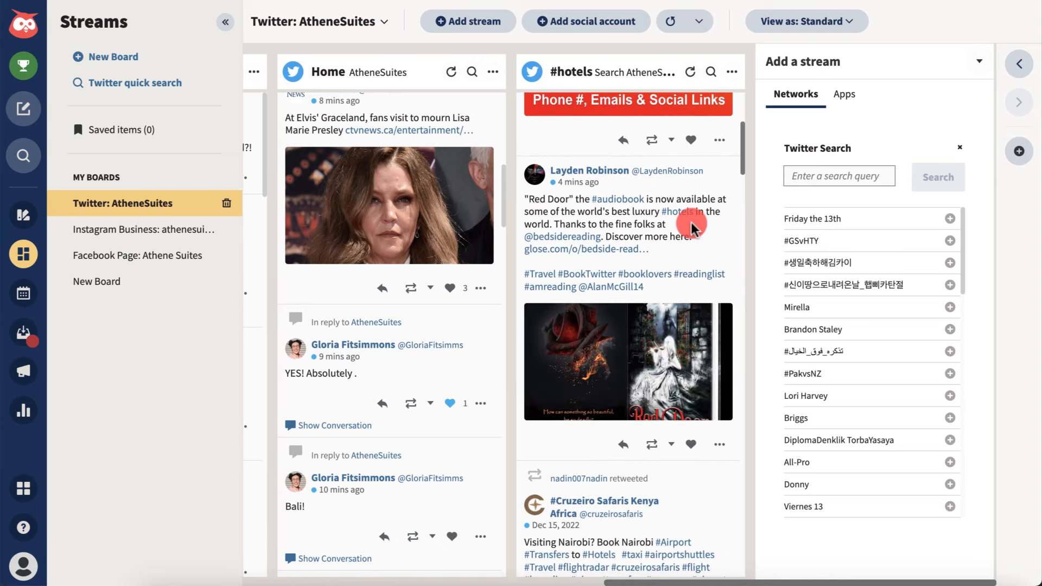
{"action": "scroll", "coordinate": [691, 223], "scroll_direction": "down", "scroll_amount": 5}
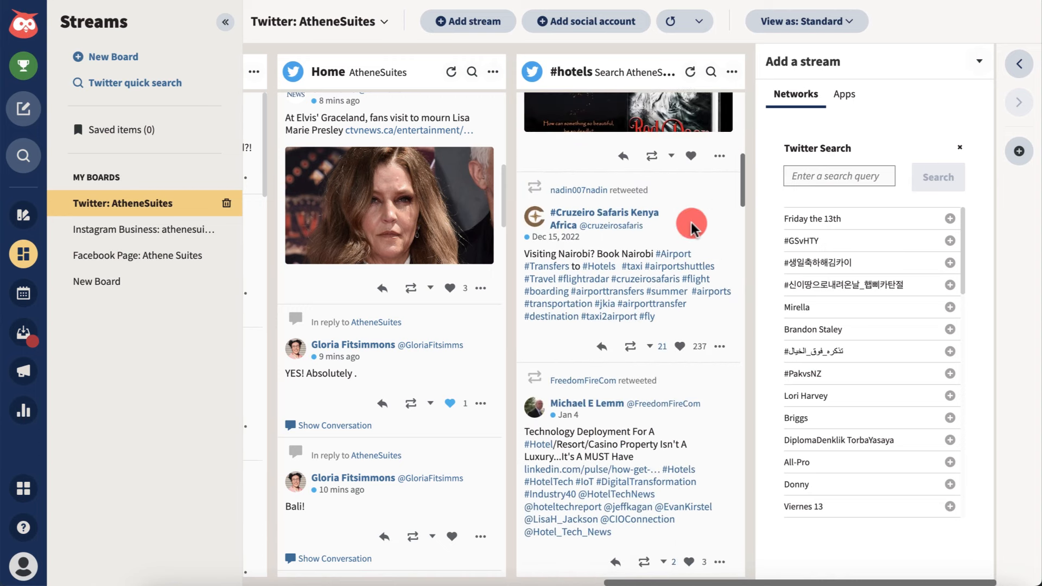
{"action": "scroll", "coordinate": [691, 222], "scroll_direction": "down", "scroll_amount": 5}
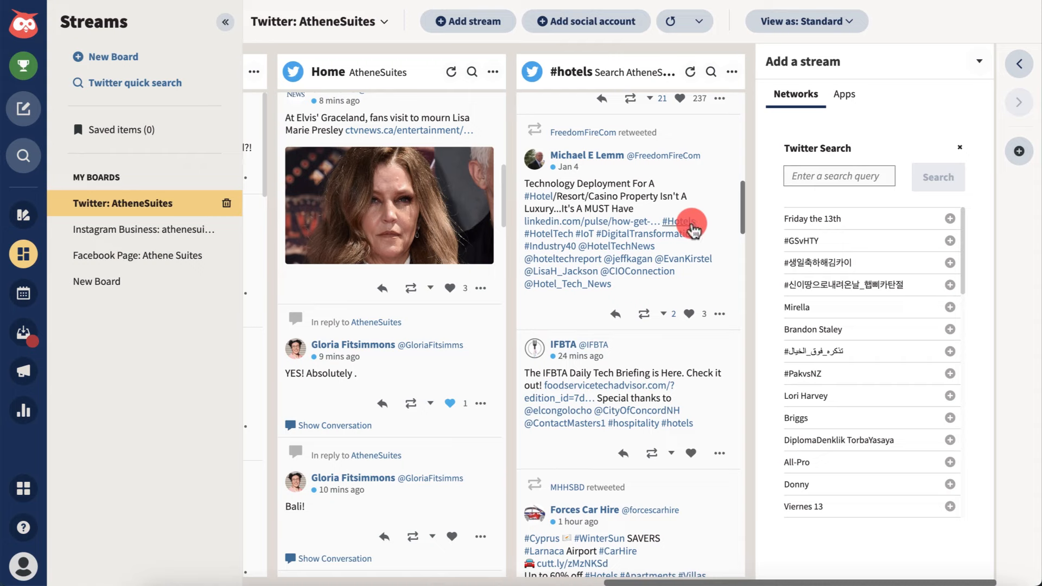
Examine the Advanced Twitter Search options for a new stream, close the stream setup, and return to the board's first streams.
{"action": "left_click", "coordinate": [959, 147]}
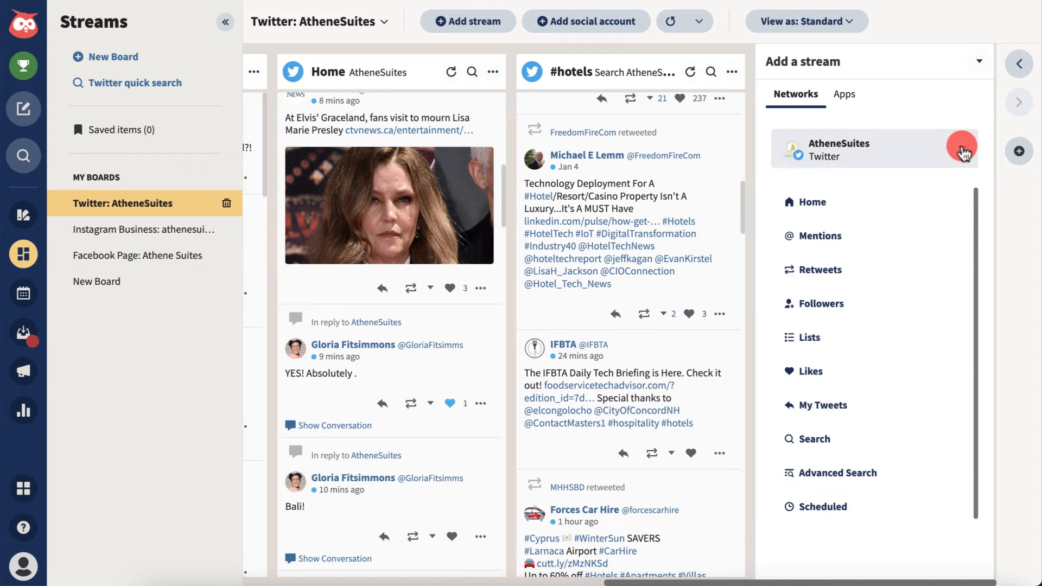
{"action": "left_click", "coordinate": [844, 472]}
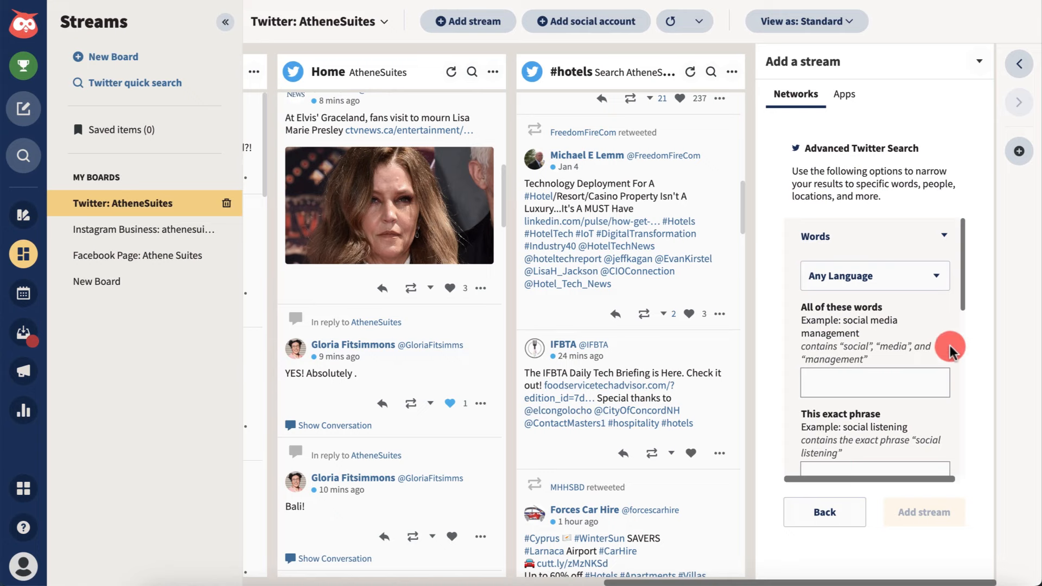
{"action": "scroll", "coordinate": [949, 345], "scroll_direction": "down", "scroll_amount": 2}
{"action": "scroll", "coordinate": [950, 345], "scroll_direction": "down", "scroll_amount": 2}
{"action": "scroll", "coordinate": [949, 345], "scroll_direction": "down", "scroll_amount": 3}
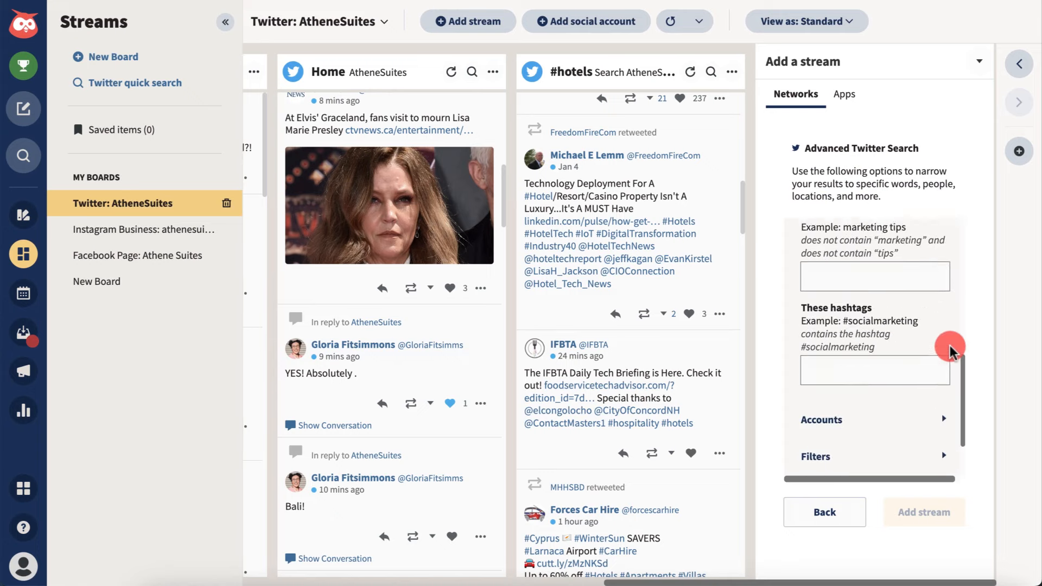
{"action": "left_click", "coordinate": [979, 61]}
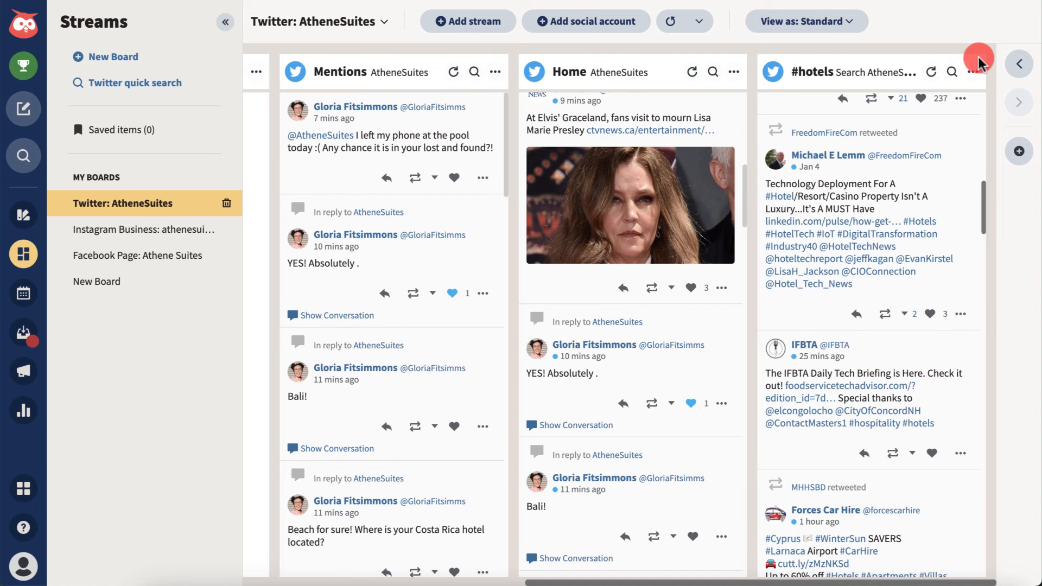
{"action": "scroll", "coordinate": [717, 110], "scroll_direction": "left", "scroll_amount": 8}
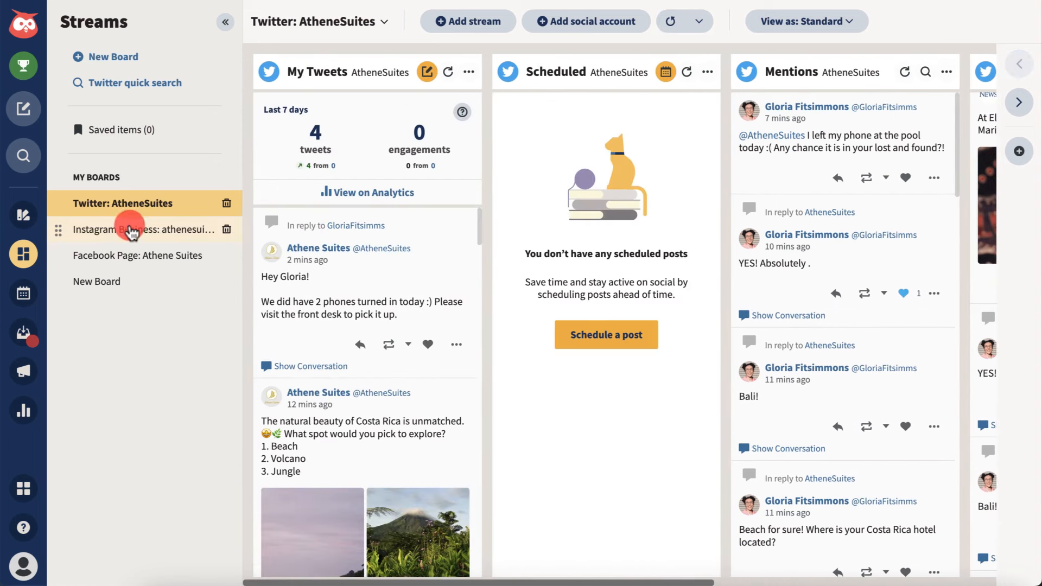
On the Instagram Business board, add a Hashtag: Recent stream for #athenesuites using the athenesuiteshotel account.
{"action": "left_click", "coordinate": [114, 233]}
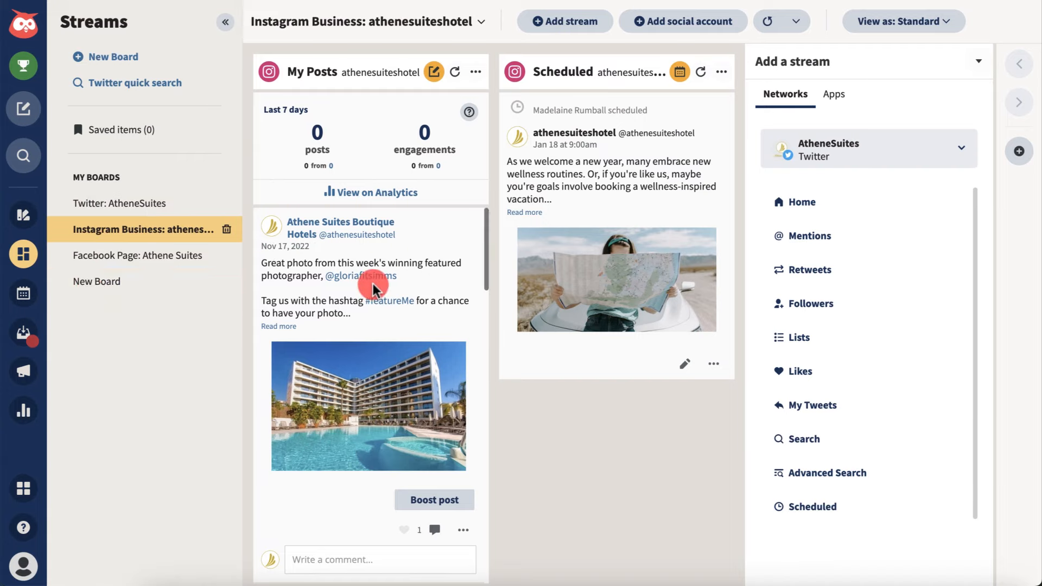
{"action": "scroll", "coordinate": [373, 285], "scroll_direction": "down", "scroll_amount": 6}
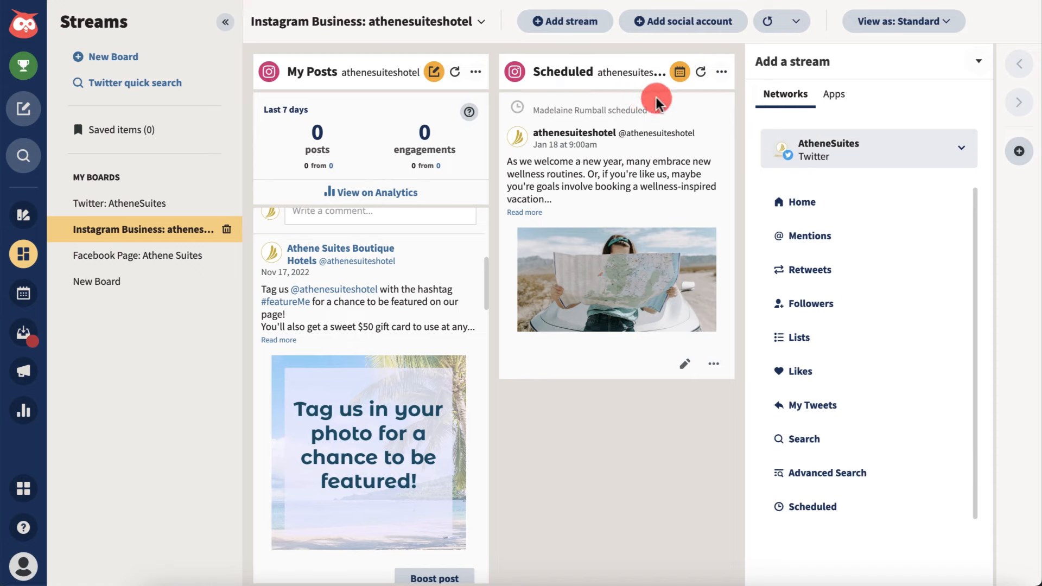
{"action": "left_click", "coordinate": [959, 150]}
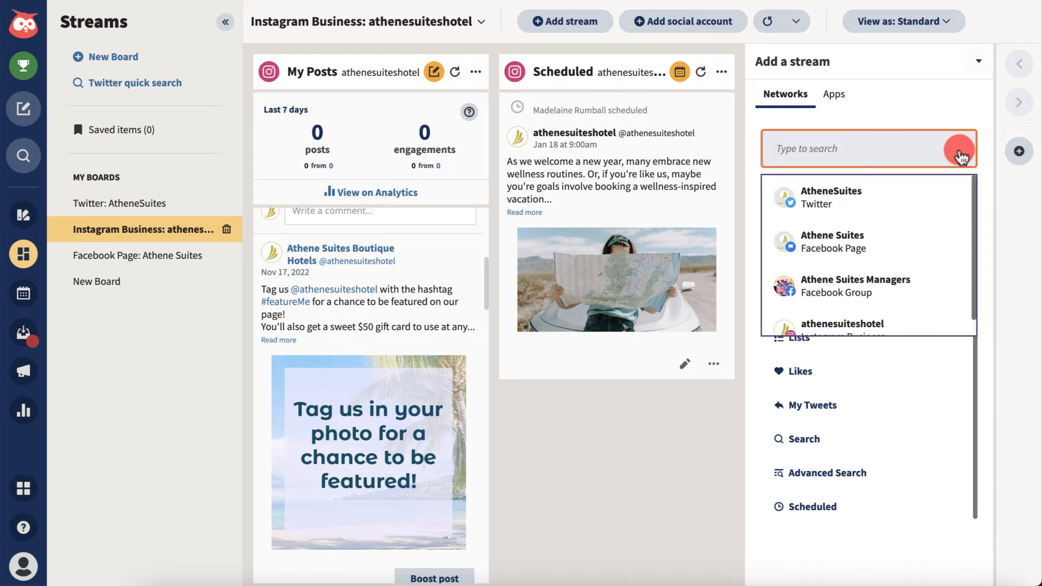
{"action": "scroll", "coordinate": [913, 260], "scroll_direction": "down", "scroll_amount": 1}
{"action": "left_click", "coordinate": [890, 304]}
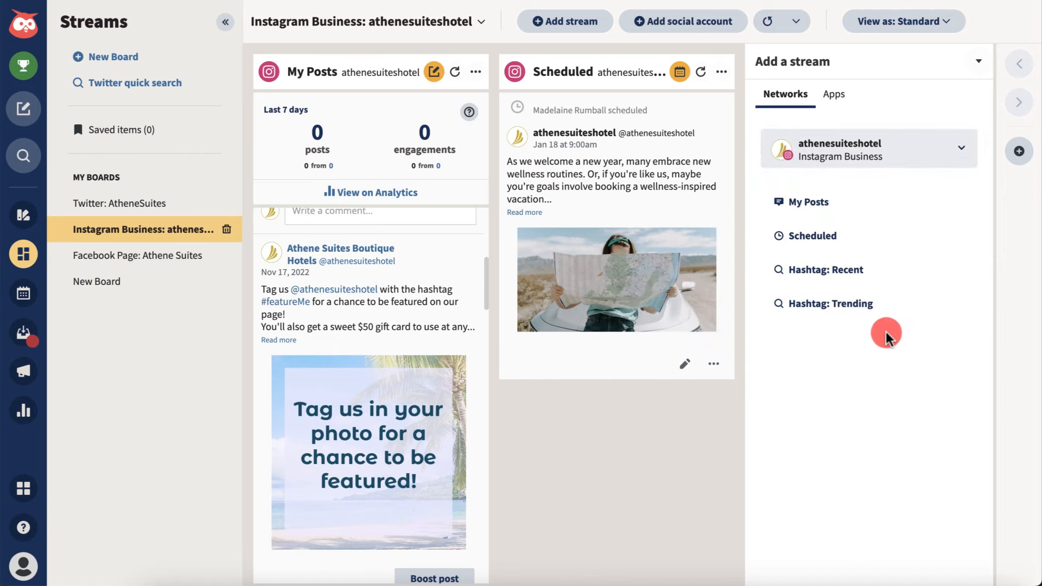
{"action": "left_click", "coordinate": [784, 274]}
{"action": "left_click", "coordinate": [804, 396]}
{"action": "type", "text": "#athenesuites"}
{"action": "left_click", "coordinate": [915, 455]}
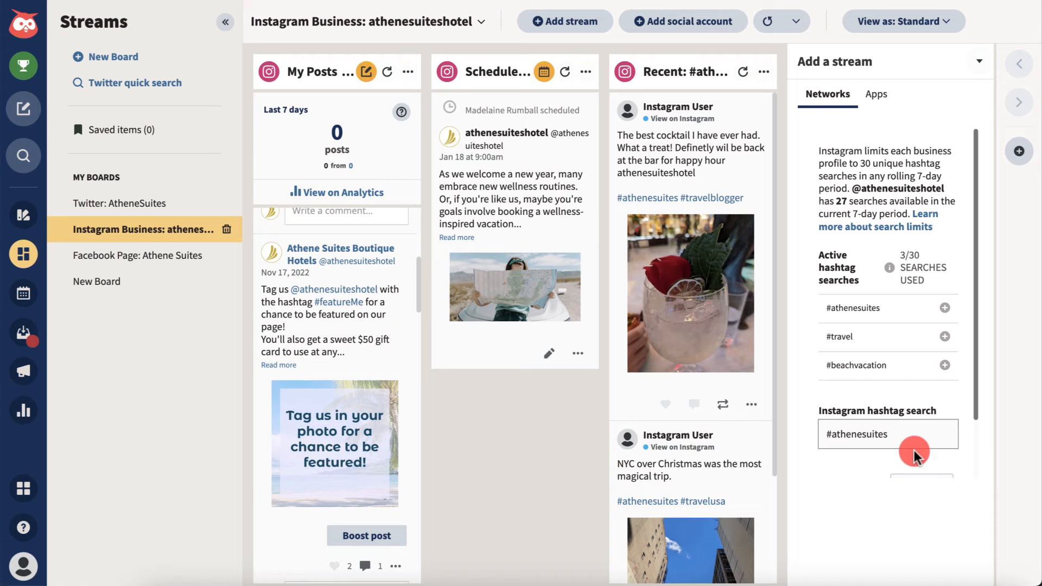
Start resharing the cocktail post from the #athenesuites stream and discard the new post.
{"action": "scroll", "coordinate": [682, 369], "scroll_direction": "down", "scroll_amount": 2}
{"action": "scroll", "coordinate": [682, 364], "scroll_direction": "up", "scroll_amount": 2}
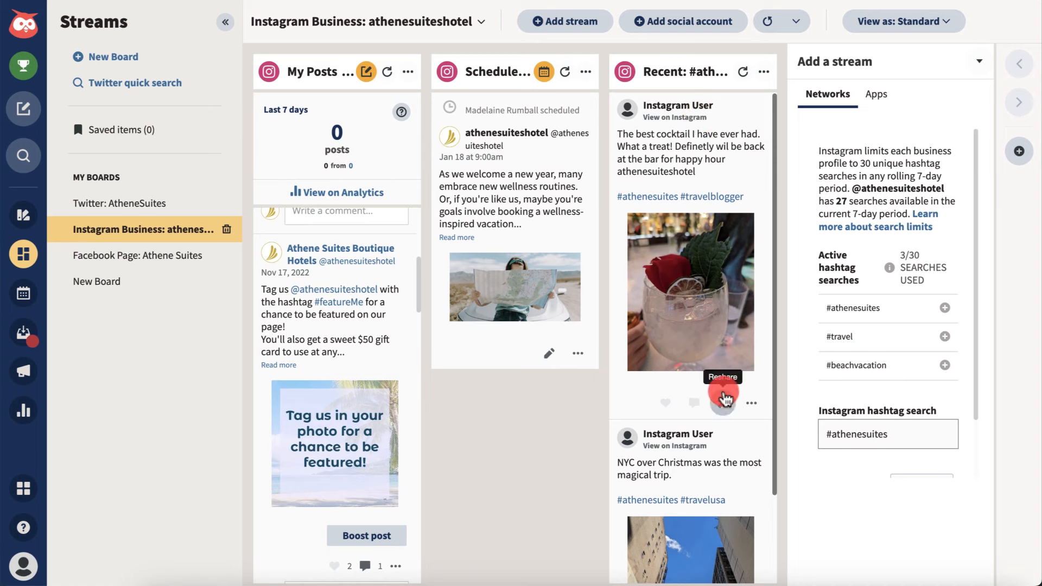
{"action": "left_click", "coordinate": [724, 408]}
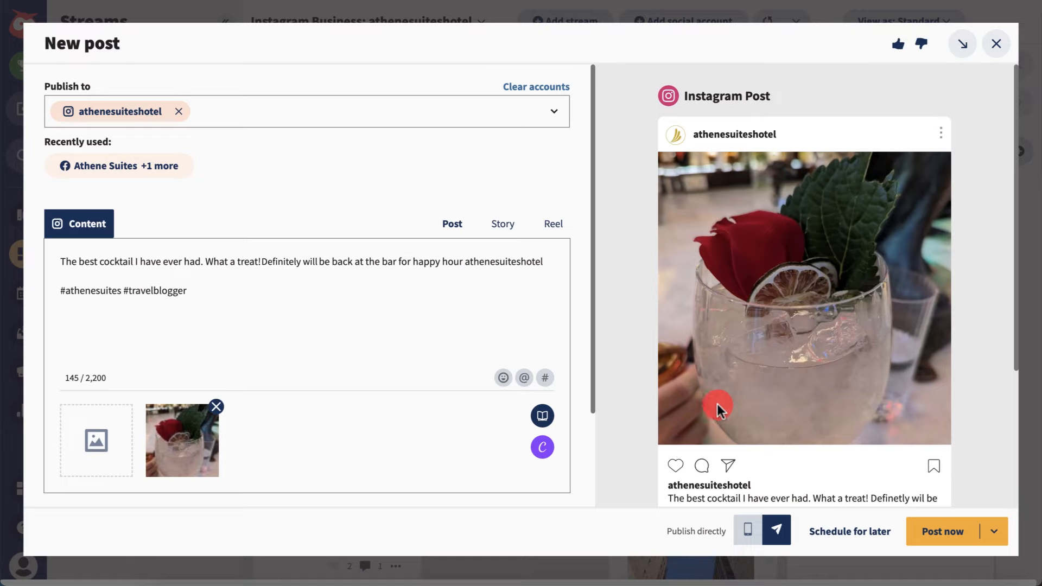
{"action": "left_click", "coordinate": [995, 44]}
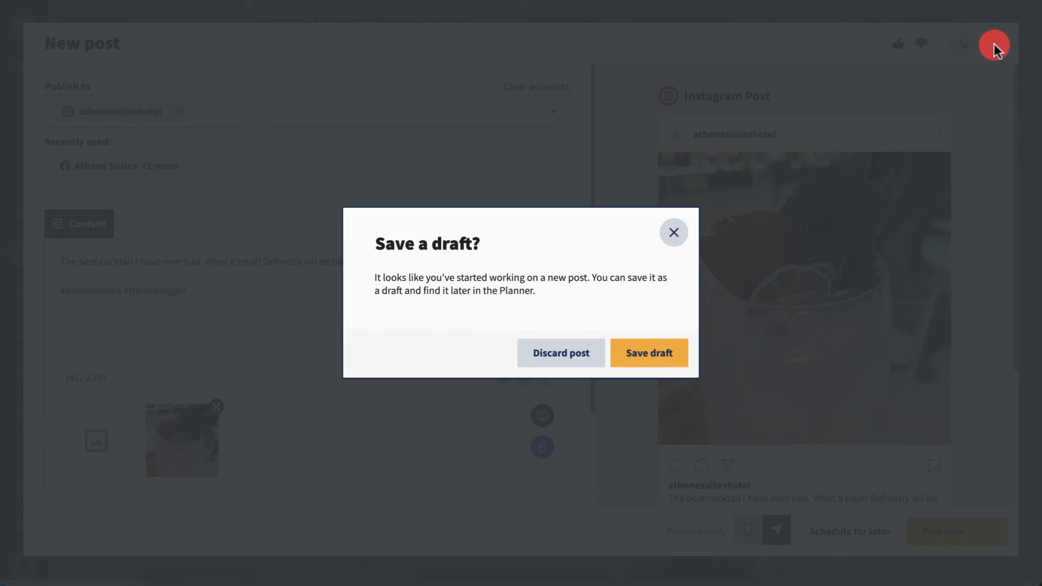
{"action": "left_click", "coordinate": [578, 355]}
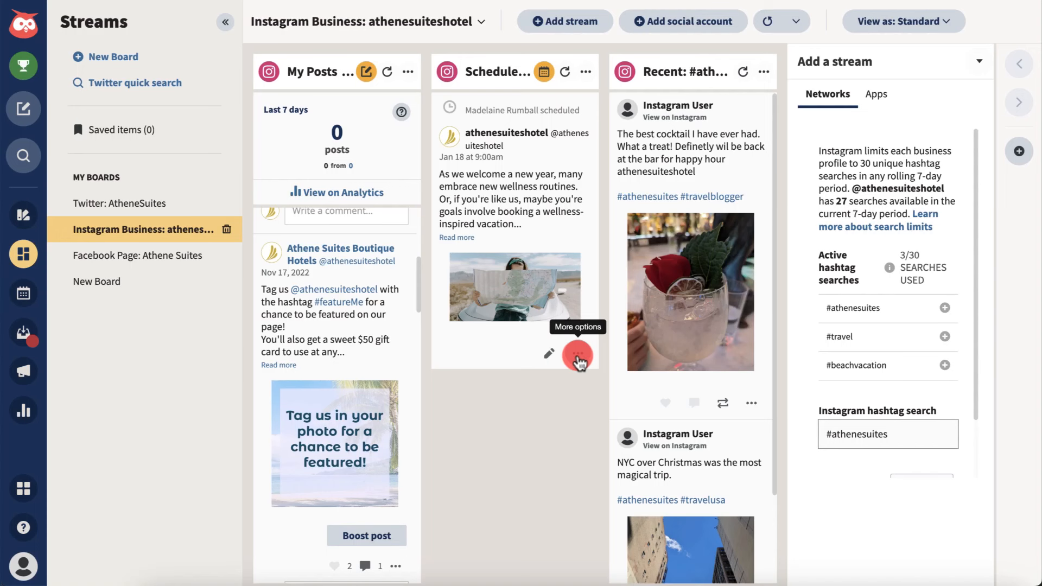
Leave the recent hashtag setup and add a Hashtag: Trending stream for the active #travel search.
{"action": "scroll", "coordinate": [879, 348], "scroll_direction": "down", "scroll_amount": 2}
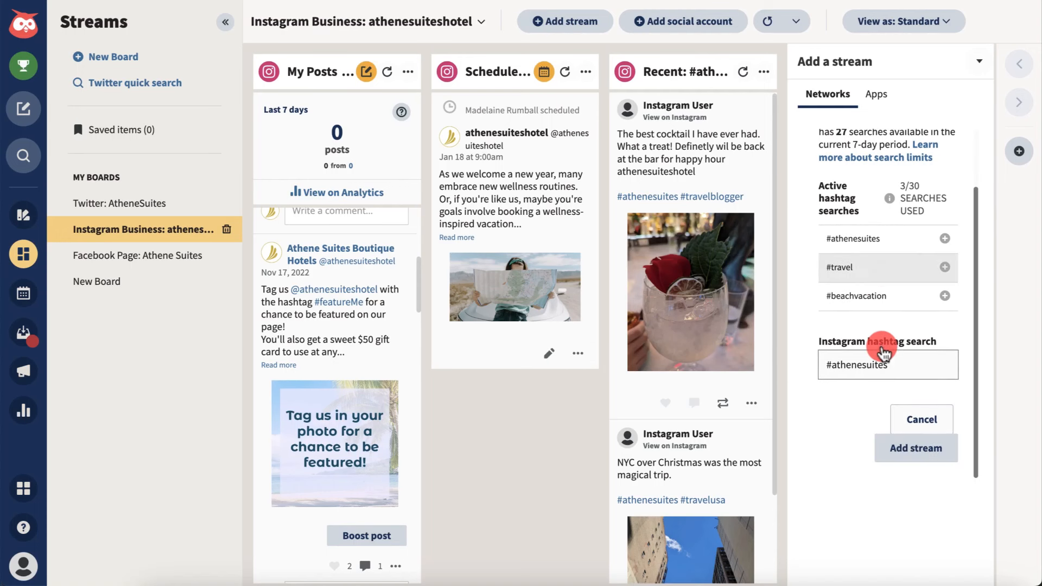
{"action": "left_click", "coordinate": [921, 419]}
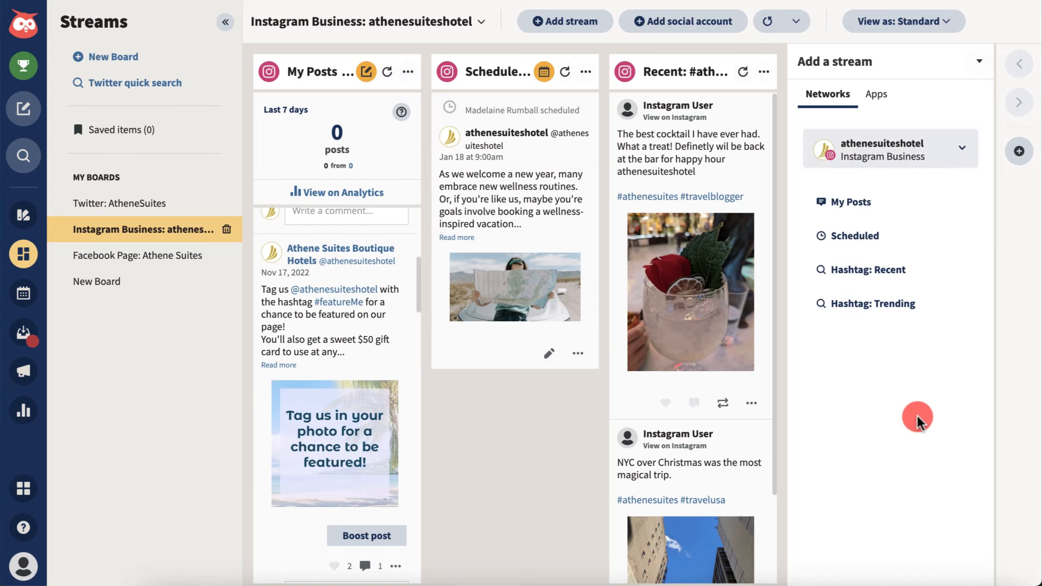
{"action": "mouse_move", "coordinate": [841, 316]}
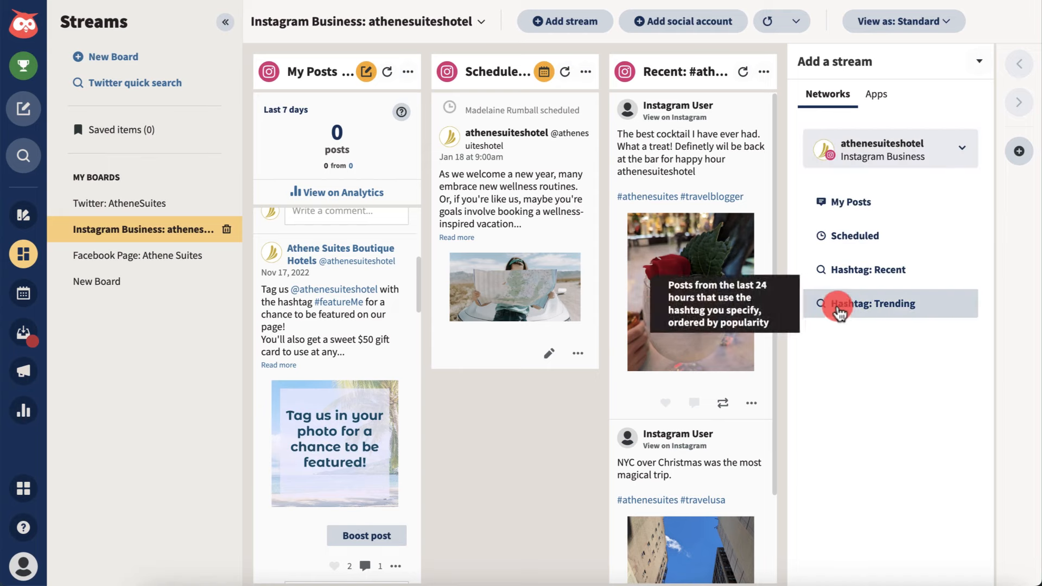
{"action": "left_click", "coordinate": [839, 313]}
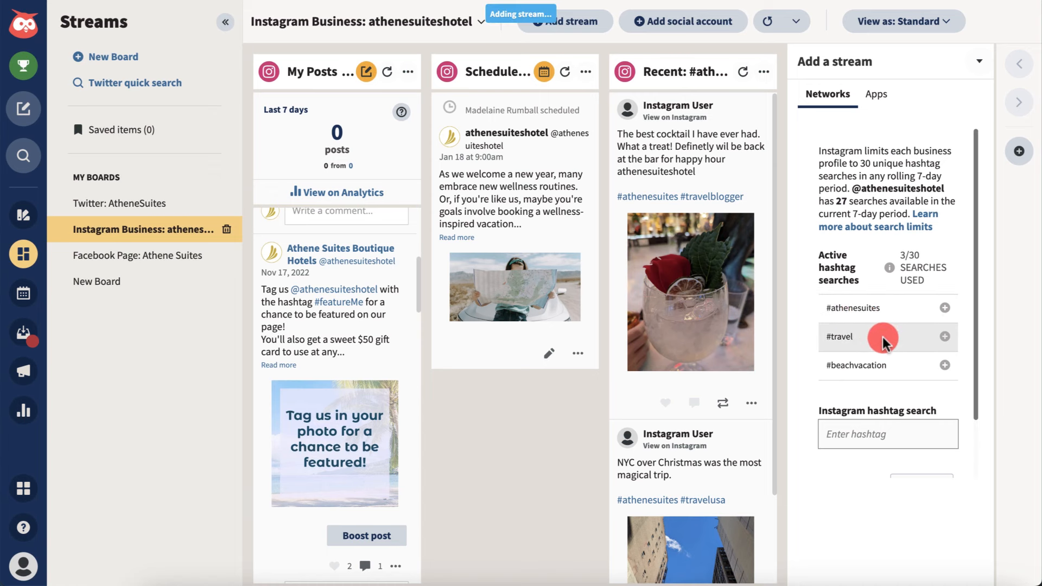
{"action": "left_click", "coordinate": [882, 336]}
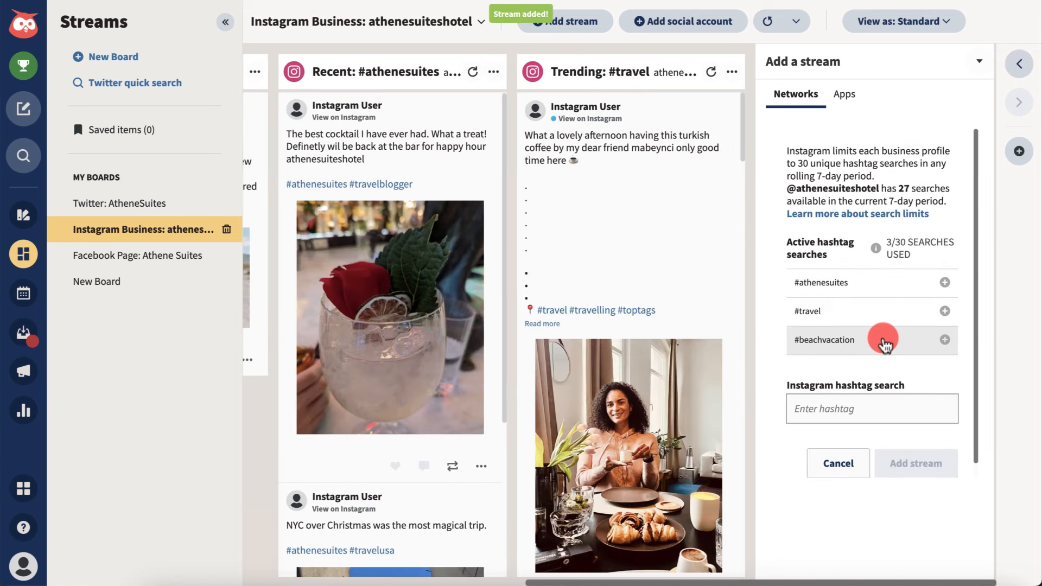
Add a Hashtag: Trending stream for #traveldeals to the Instagram board, close the stream setup, and browse the stream's posts.
{"action": "left_click", "coordinate": [845, 407]}
{"action": "type", "text": "#traveldeals"}
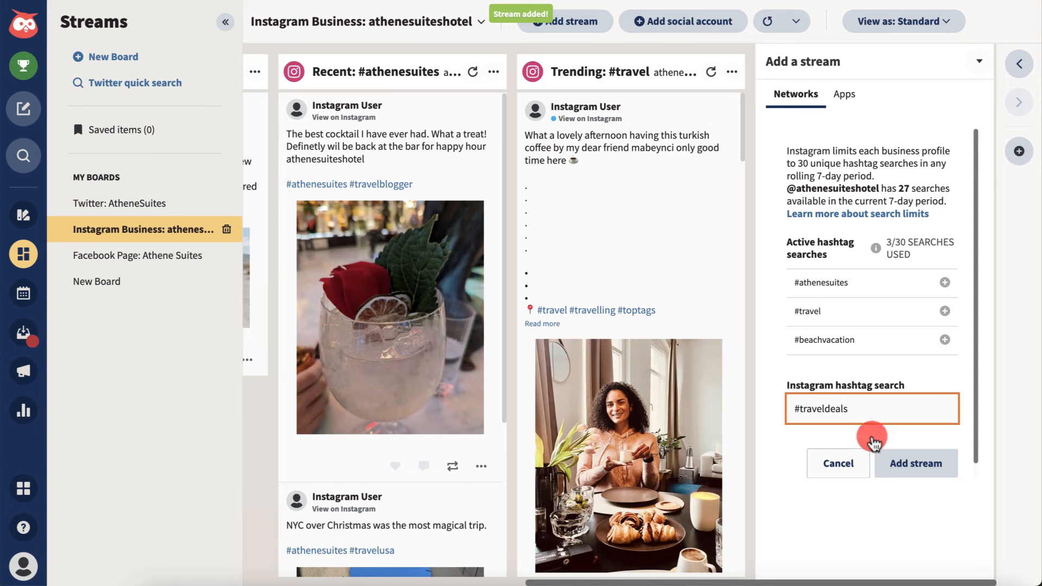
{"action": "left_click", "coordinate": [906, 467]}
{"action": "left_click", "coordinate": [979, 61]}
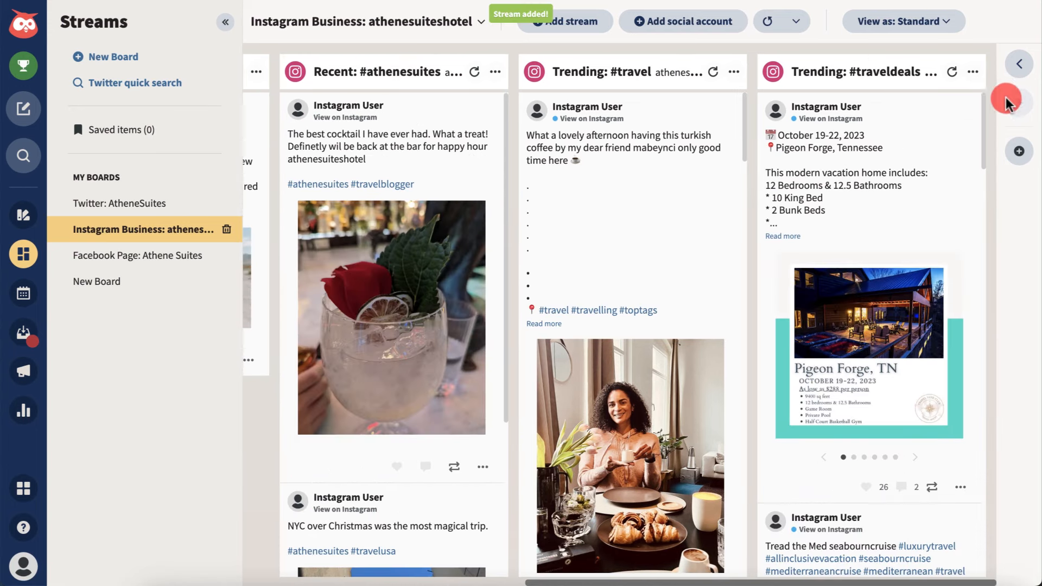
{"action": "scroll", "coordinate": [927, 226], "scroll_direction": "down", "scroll_amount": 10}
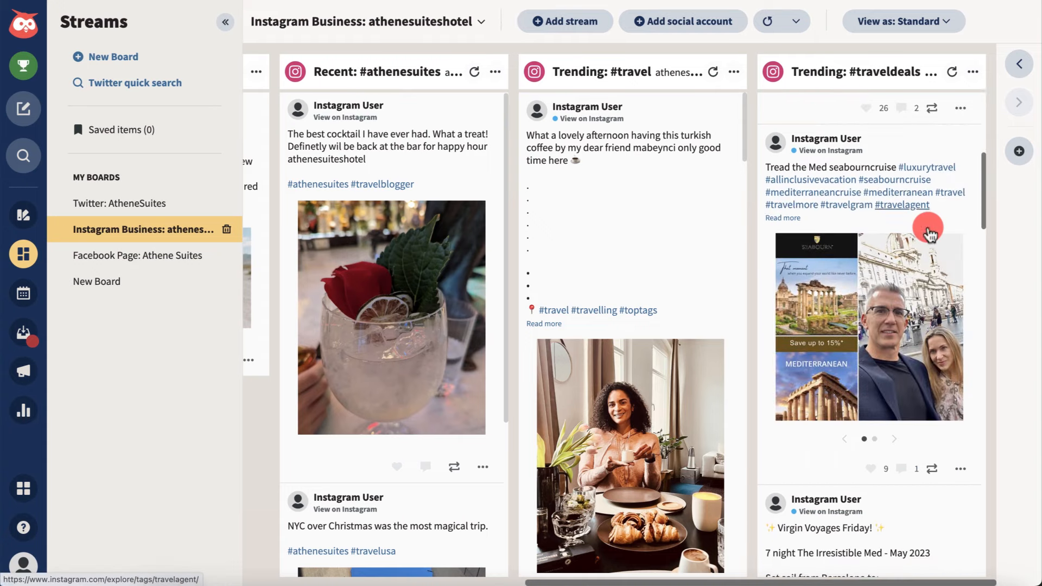
{"action": "scroll", "coordinate": [928, 227], "scroll_direction": "down", "scroll_amount": 5}
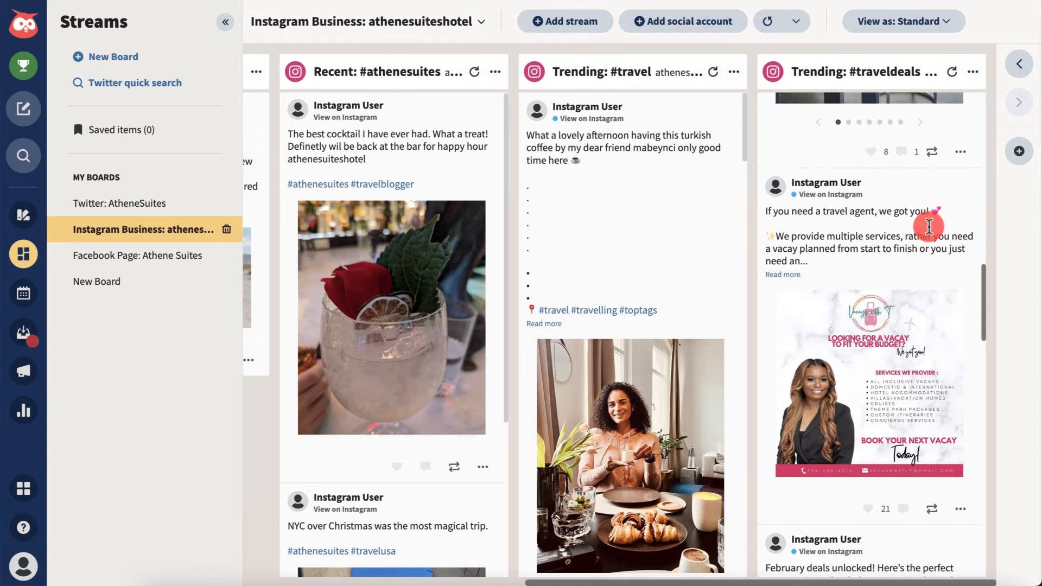
{"action": "scroll", "coordinate": [928, 226], "scroll_direction": "left", "scroll_amount": 3}
{"action": "scroll", "coordinate": [927, 225], "scroll_direction": "left", "scroll_amount": 3}
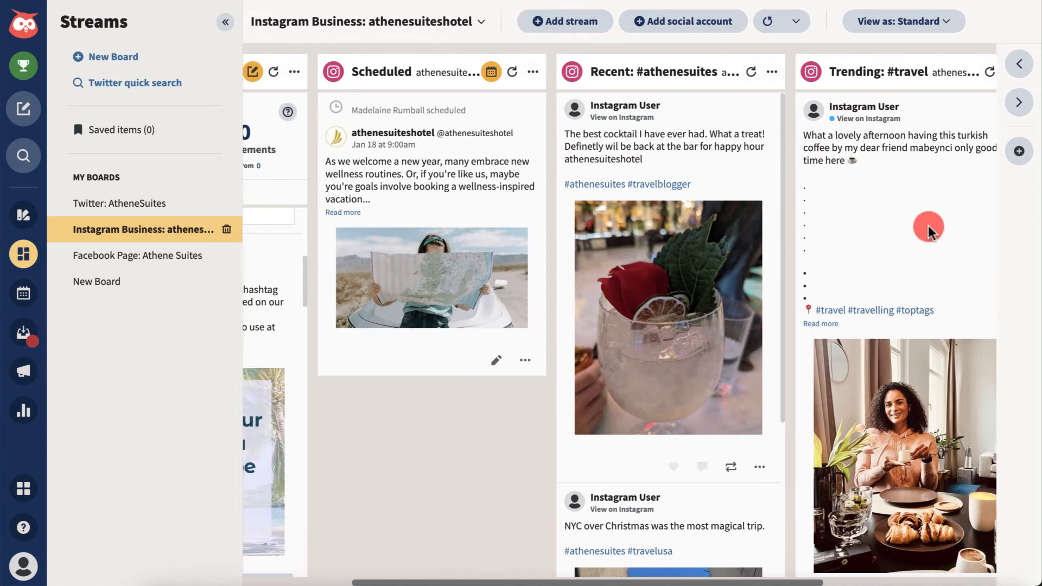
Open the Facebook Page: Athene Suites board and show the stream types offered for the Athene Suites Facebook Page account.
{"action": "left_click", "coordinate": [146, 260]}
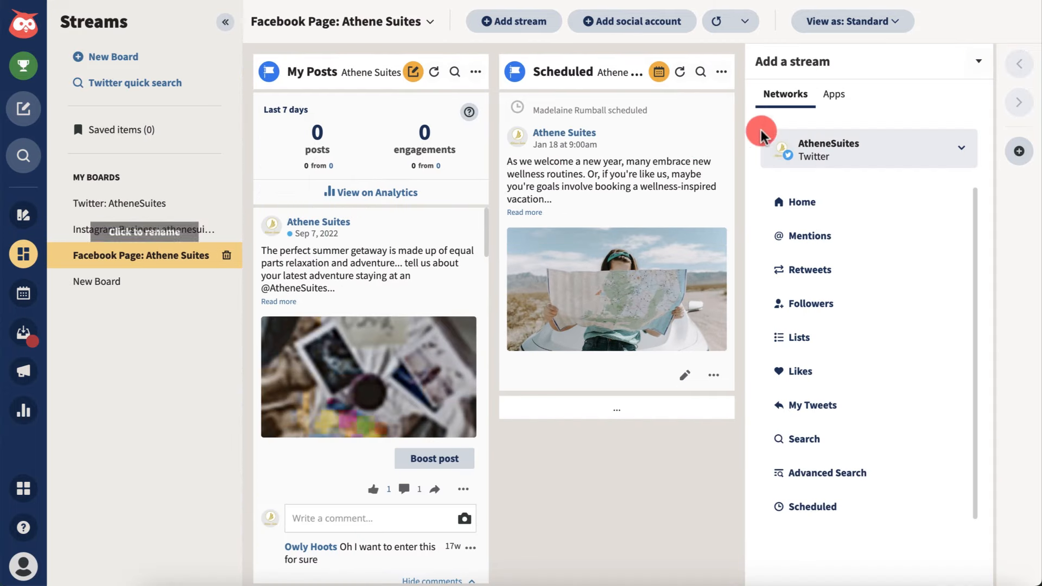
{"action": "left_click", "coordinate": [964, 156]}
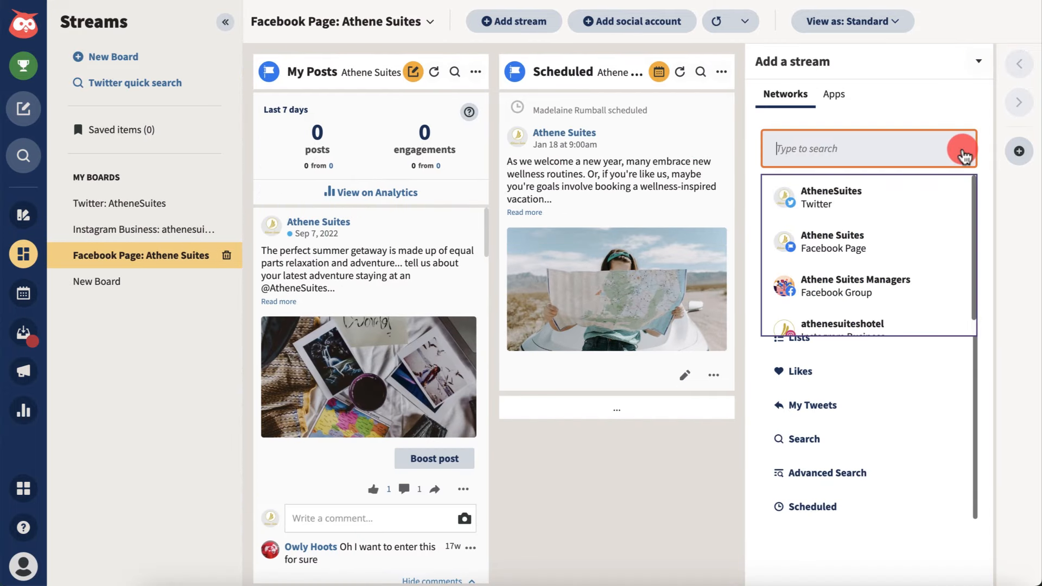
{"action": "left_click", "coordinate": [911, 240]}
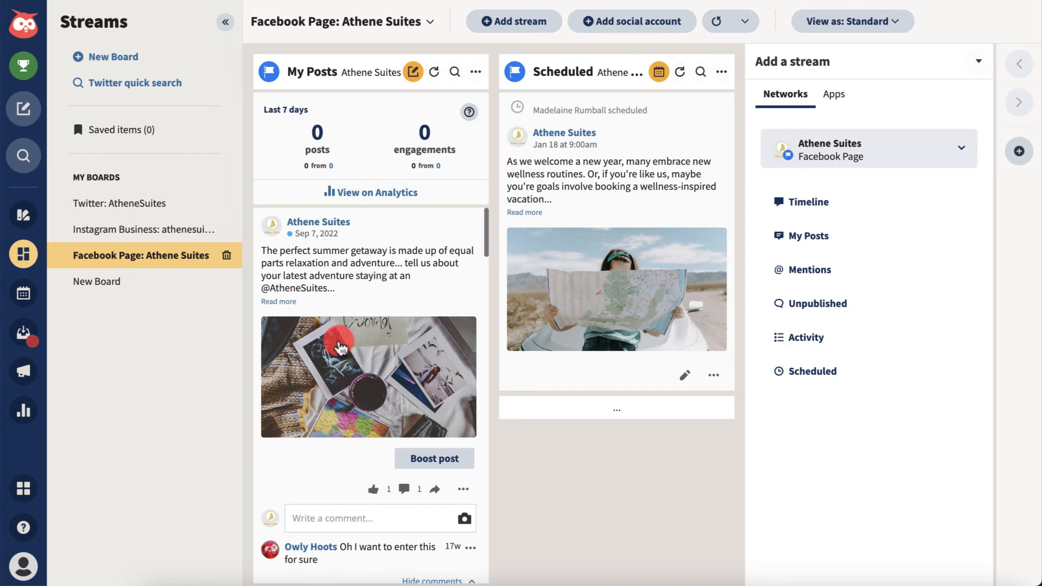
Review the Analytics welcome overview and show the key metrics for Instagram Business instead of Twitter.
{"action": "left_click", "coordinate": [23, 415]}
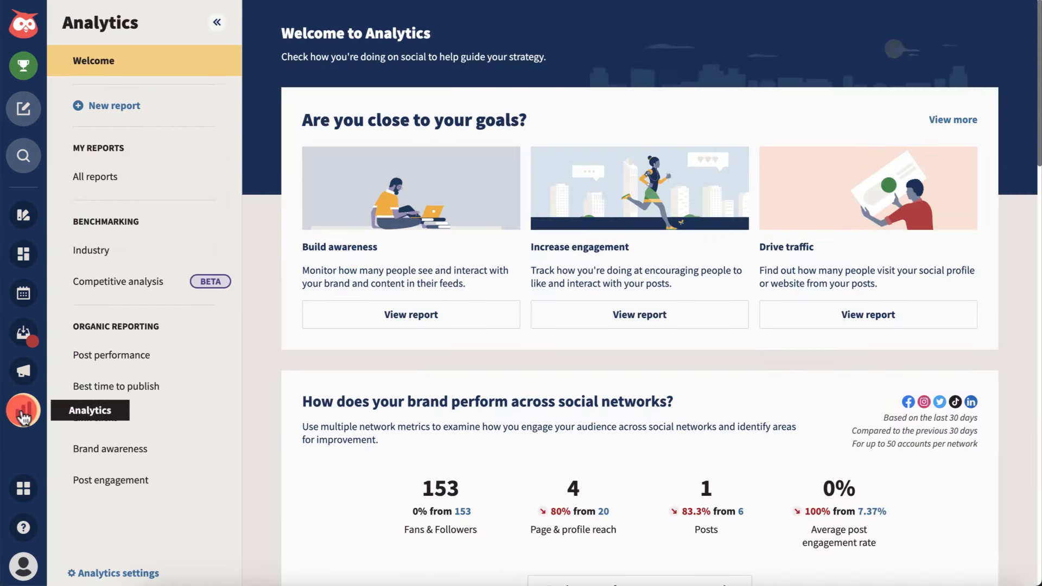
{"action": "scroll", "coordinate": [259, 399], "scroll_direction": "down", "scroll_amount": 5}
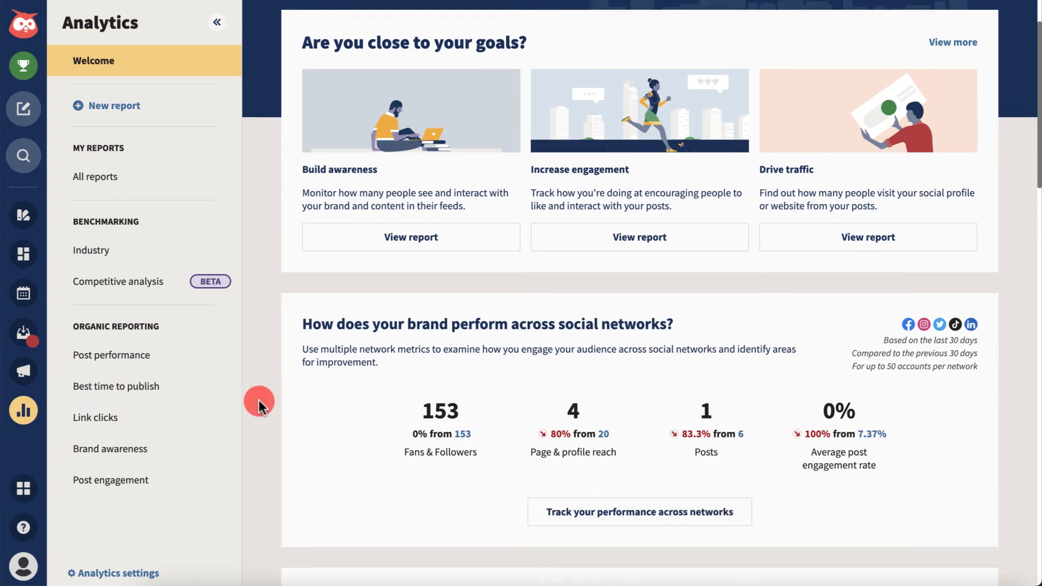
{"action": "scroll", "coordinate": [259, 399], "scroll_direction": "down", "scroll_amount": 5}
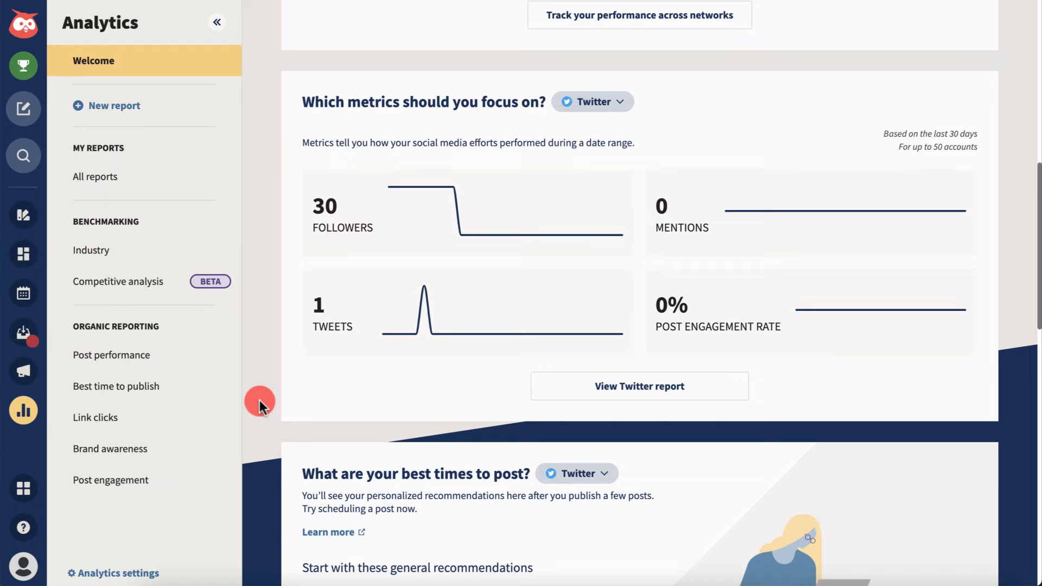
{"action": "left_click", "coordinate": [623, 105]}
{"action": "left_click", "coordinate": [612, 157]}
{"action": "scroll", "coordinate": [618, 157], "scroll_direction": "down", "scroll_amount": 3}
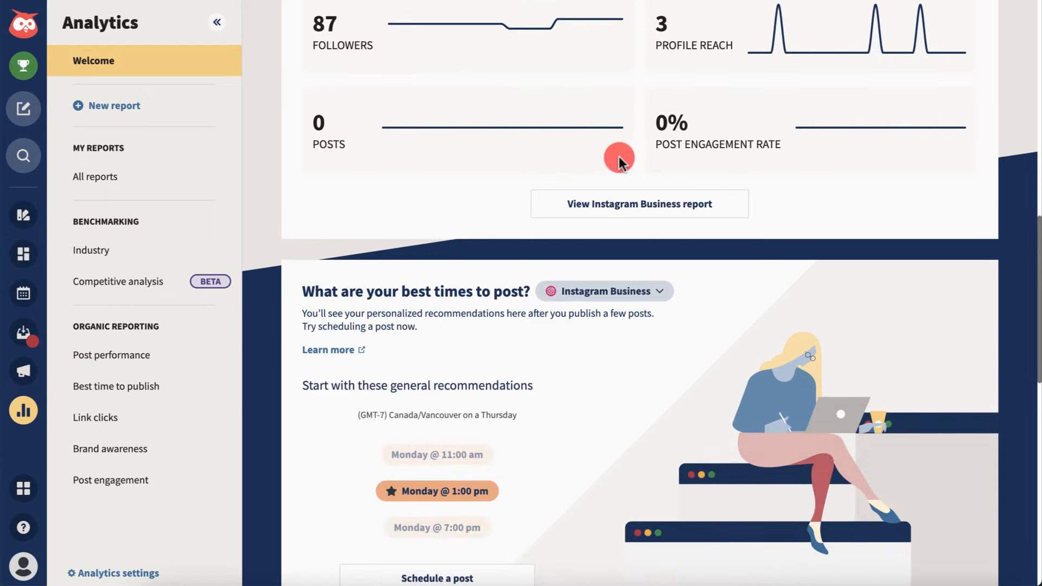
Examine the Best time to publish report for the Athene Suites Facebook Page and return to the home dashboard.
{"action": "left_click", "coordinate": [182, 356]}
{"action": "left_click", "coordinate": [183, 386]}
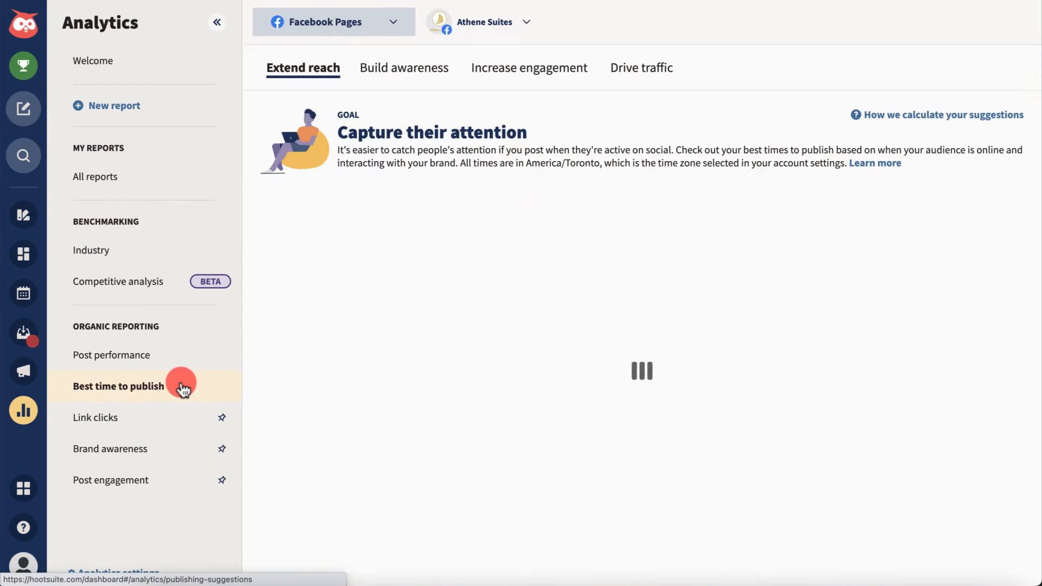
{"action": "scroll", "coordinate": [288, 393], "scroll_direction": "down", "scroll_amount": 1}
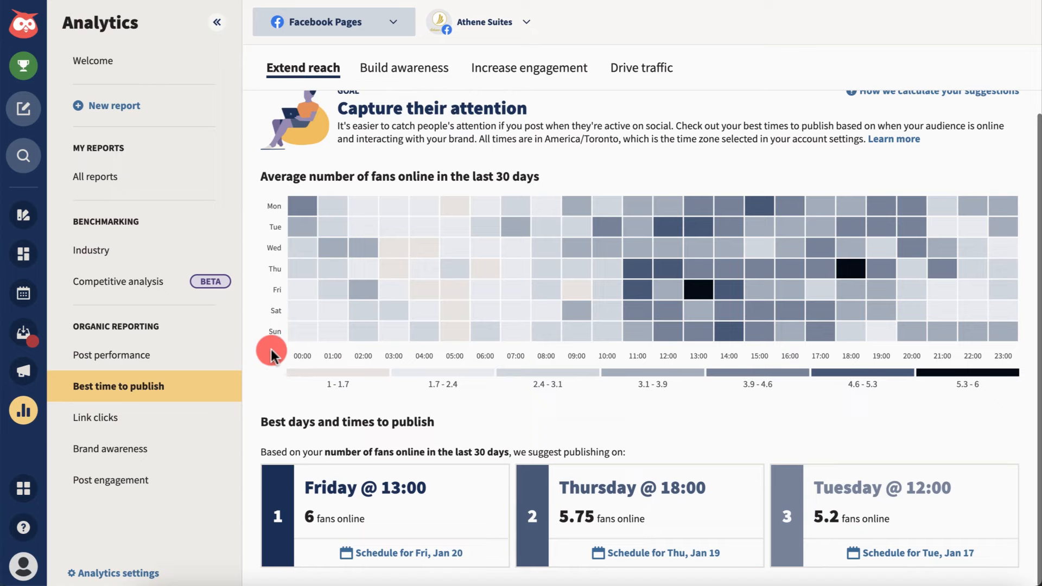
{"action": "left_click", "coordinate": [26, 29]}
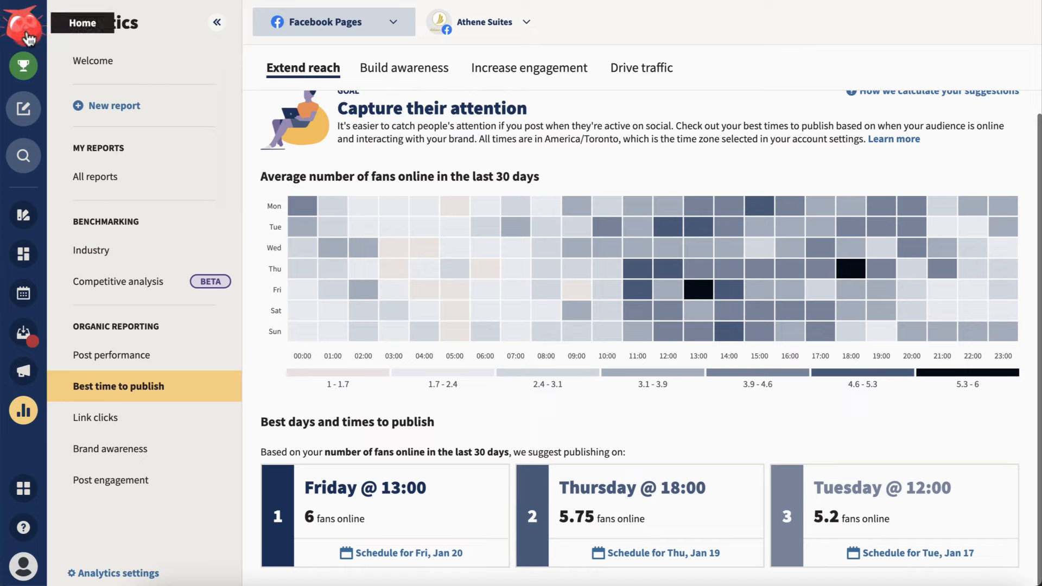
{"action": "left_click", "coordinate": [95, 87]}
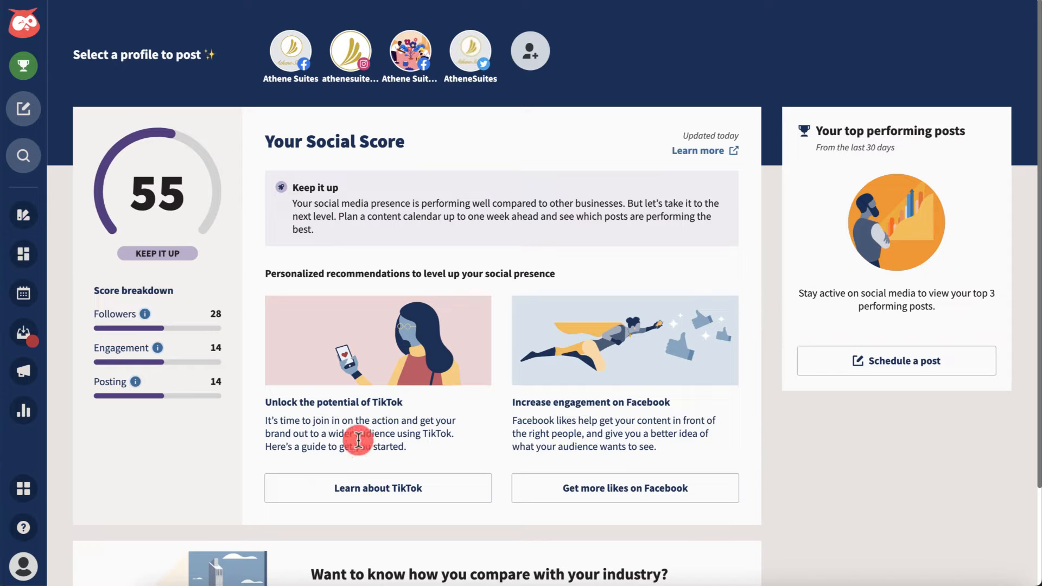
Open the account settings and choose Canada/Vancouver as the profile's time zone.
{"action": "left_click", "coordinate": [24, 568]}
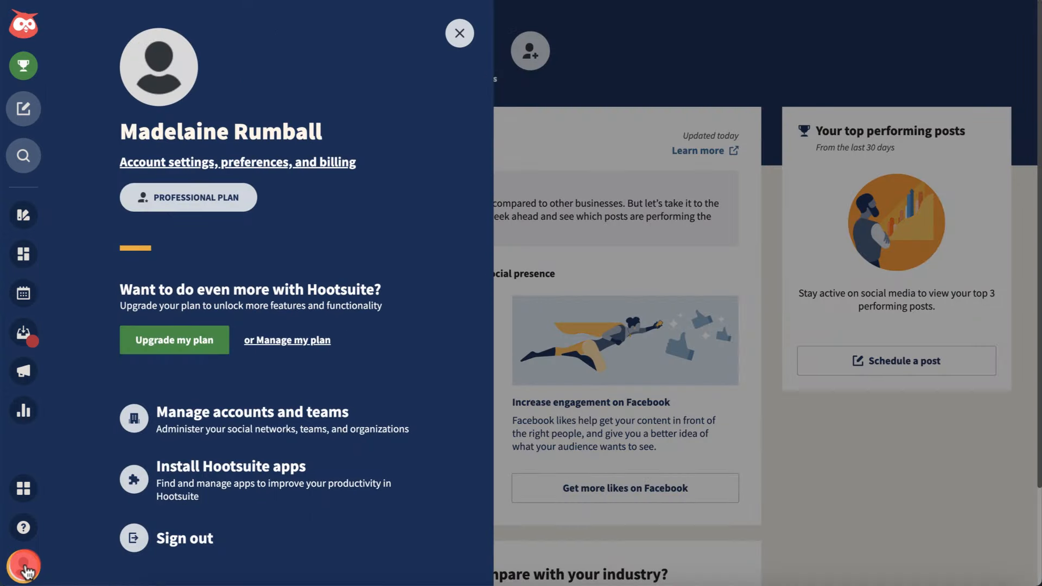
{"action": "left_click", "coordinate": [218, 166]}
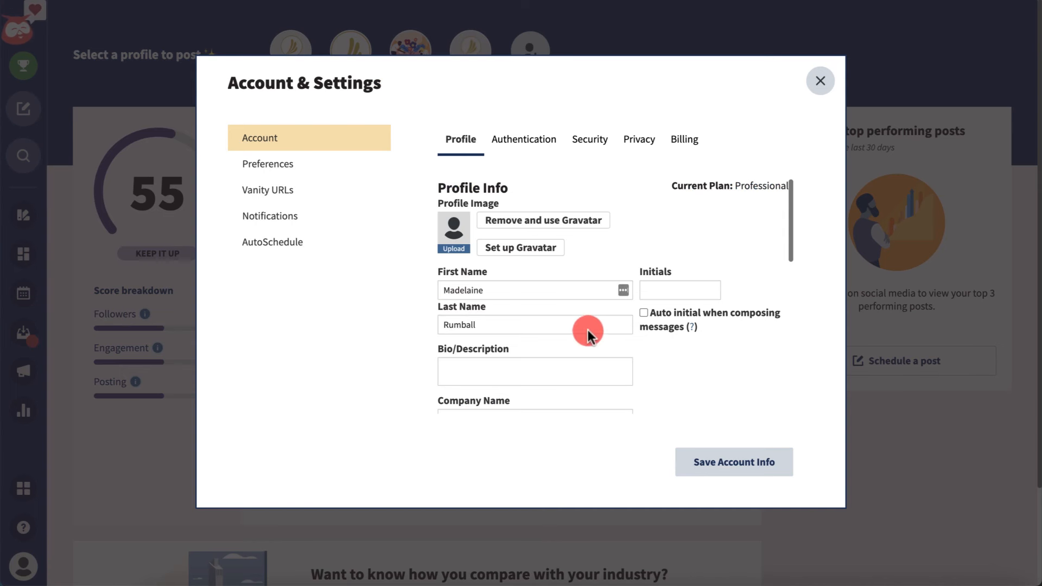
{"action": "scroll", "coordinate": [668, 359], "scroll_direction": "down", "scroll_amount": 5}
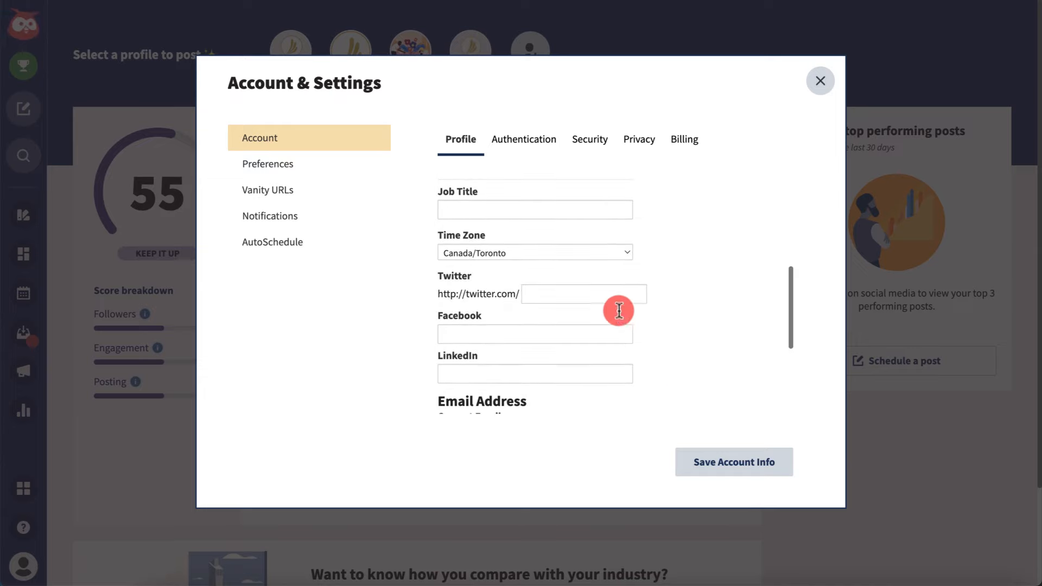
{"action": "left_click", "coordinate": [603, 251]}
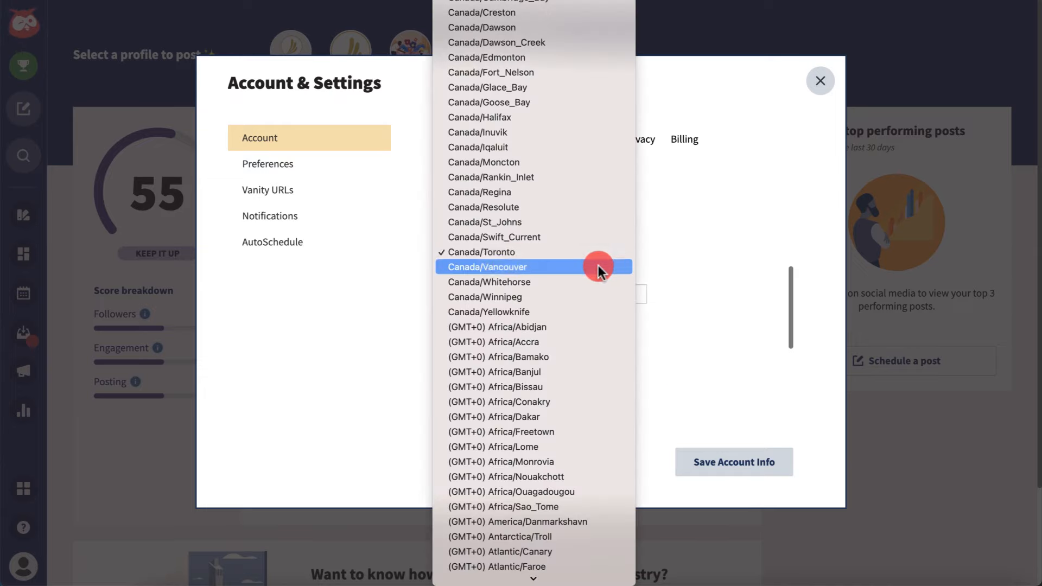
{"action": "left_click", "coordinate": [598, 266]}
{"action": "scroll", "coordinate": [598, 266], "scroll_direction": "up", "scroll_amount": 5}
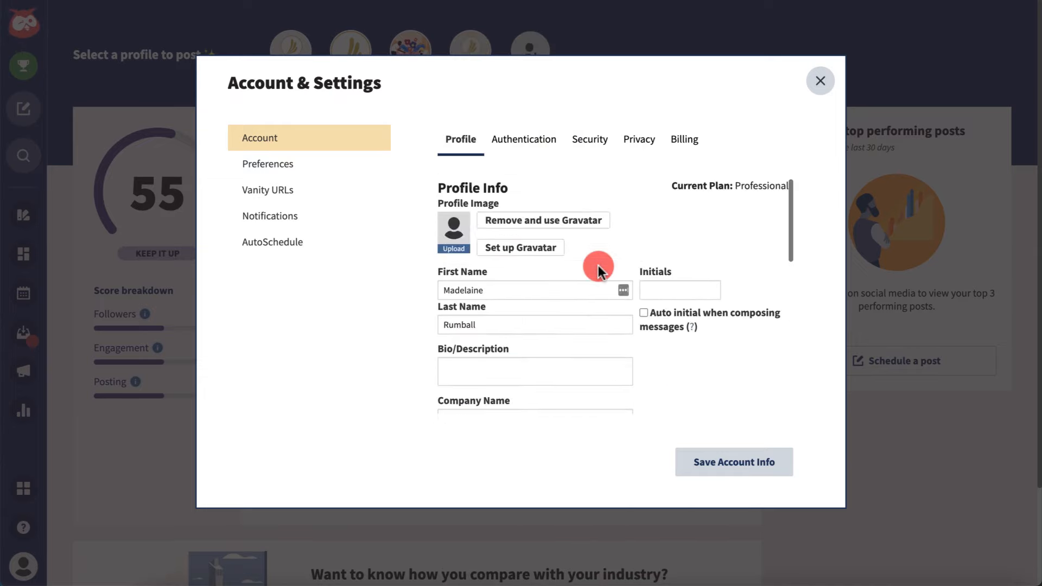
Select English as the language in the account preferences, save the changes and close the settings.
{"action": "left_click", "coordinate": [349, 168]}
{"action": "left_click", "coordinate": [532, 164]}
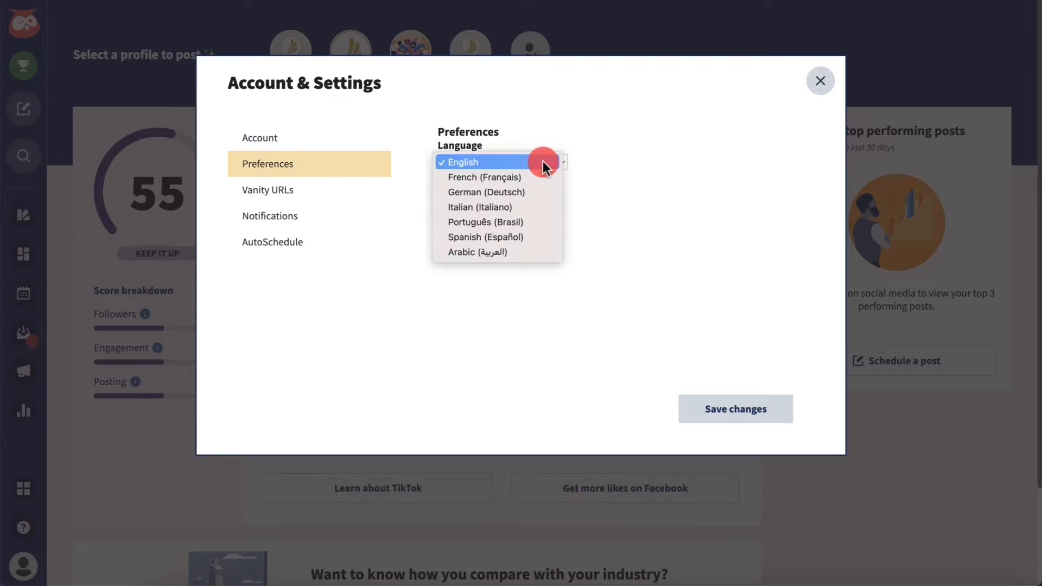
{"action": "left_click", "coordinate": [542, 163]}
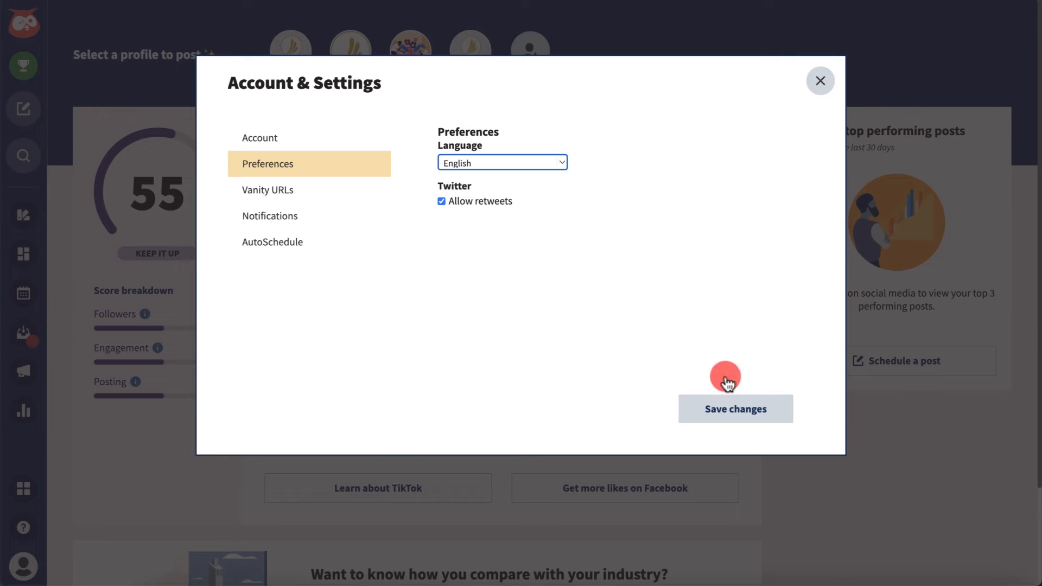
{"action": "left_click", "coordinate": [746, 421]}
{"action": "left_click", "coordinate": [821, 81]}
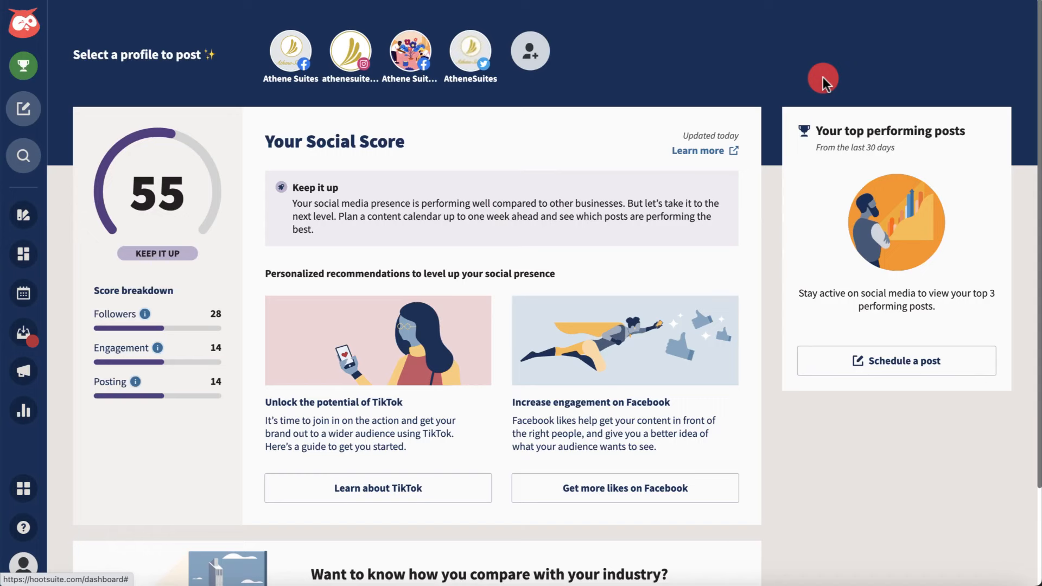
Open the app directory for installing Hootsuite apps and list only the Free category.
{"action": "left_click", "coordinate": [24, 566]}
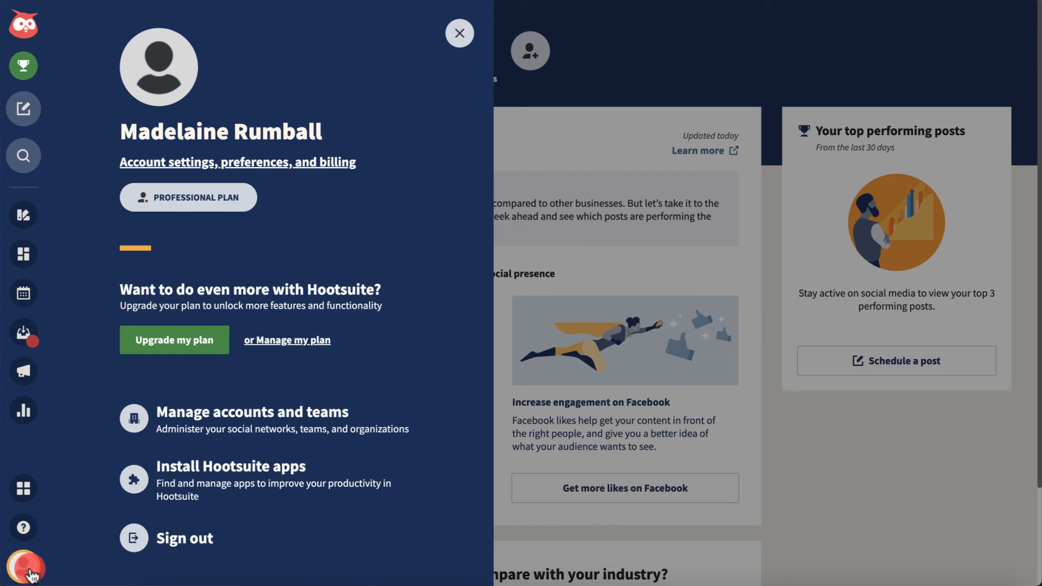
{"action": "left_click", "coordinate": [132, 480]}
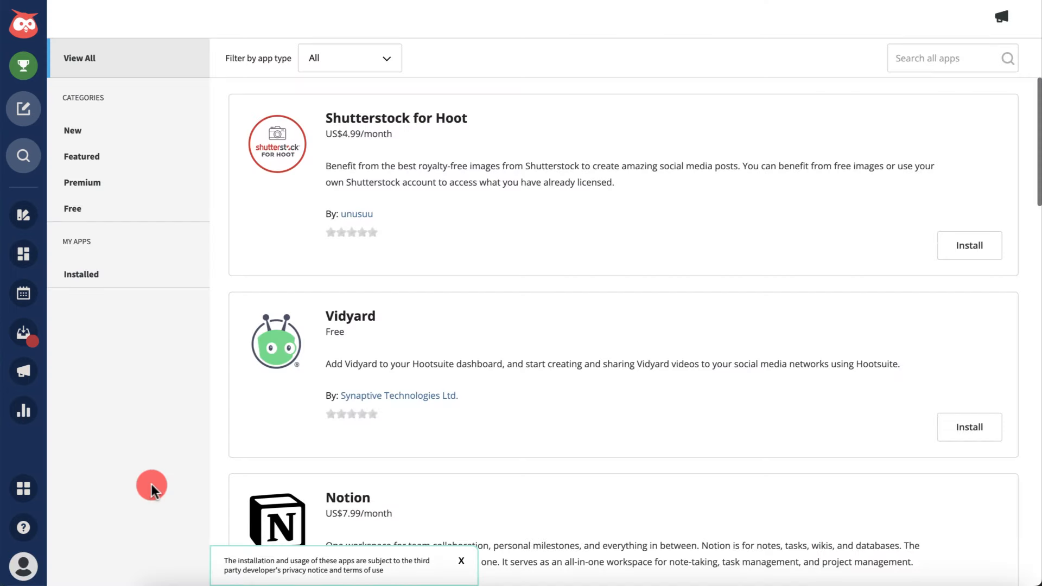
{"action": "left_click", "coordinate": [96, 214]}
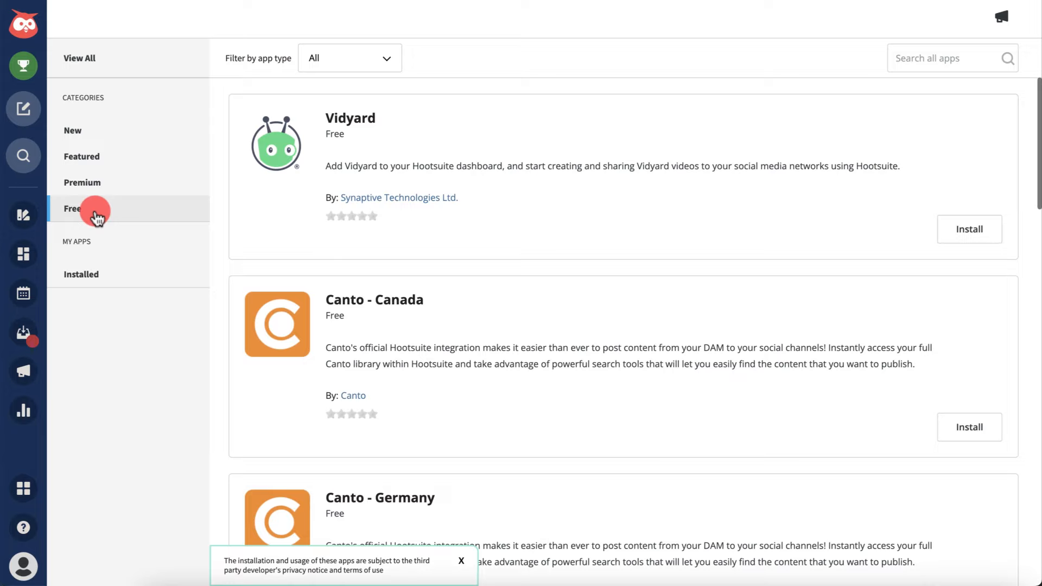
Search the app directory for "google drive" and install the free Cloudview for Hootsuite app.
{"action": "left_click", "coordinate": [904, 58]}
{"action": "type", "text": "google drive"}
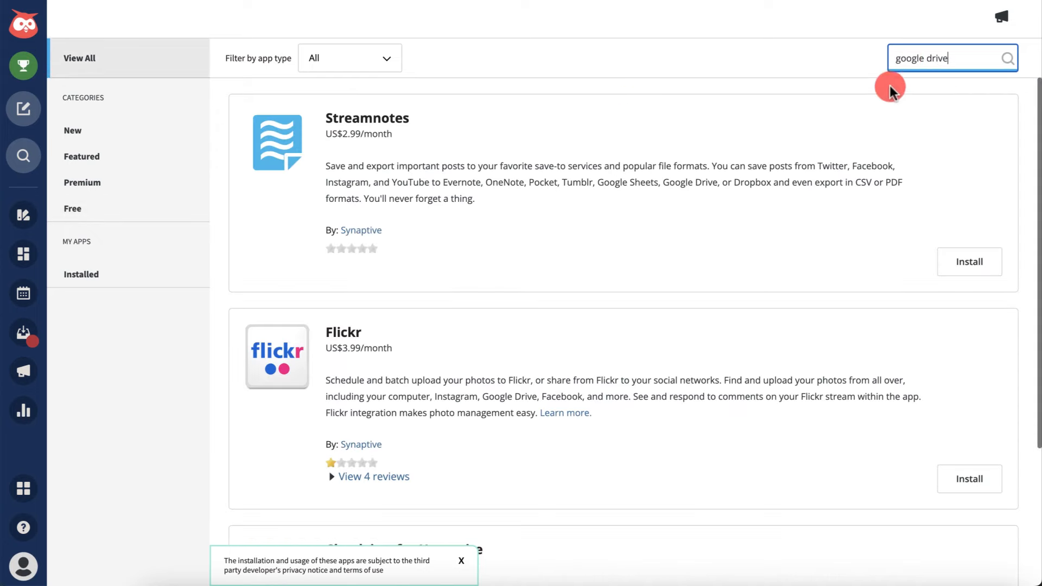
{"action": "scroll", "coordinate": [868, 125], "scroll_direction": "down", "scroll_amount": 4}
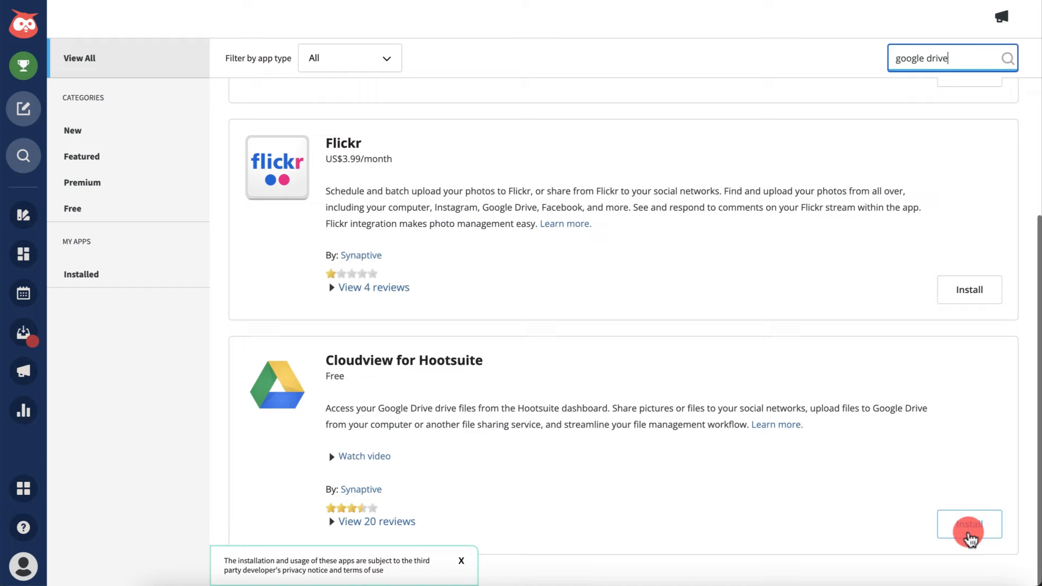
{"action": "left_click", "coordinate": [969, 534]}
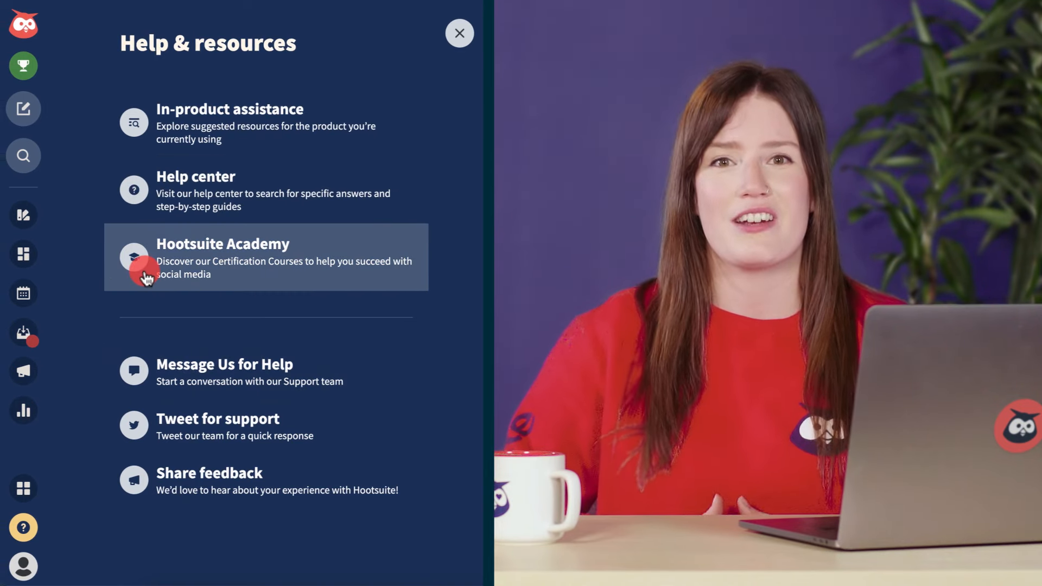
Search Hootsuite's features and Help Center articles for "How do I post?".
{"action": "left_click", "coordinate": [23, 158]}
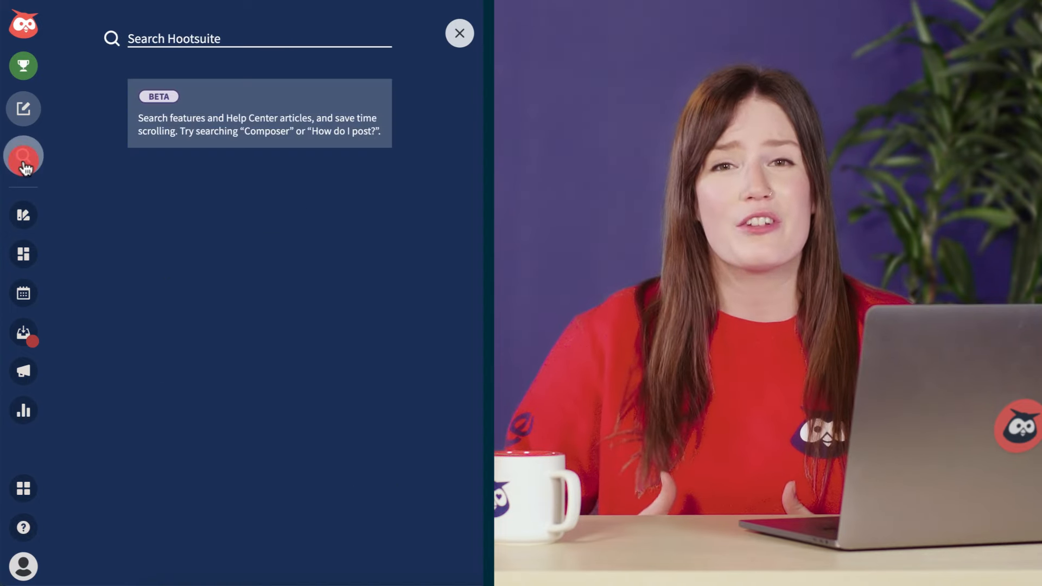
{"action": "left_click", "coordinate": [139, 40]}
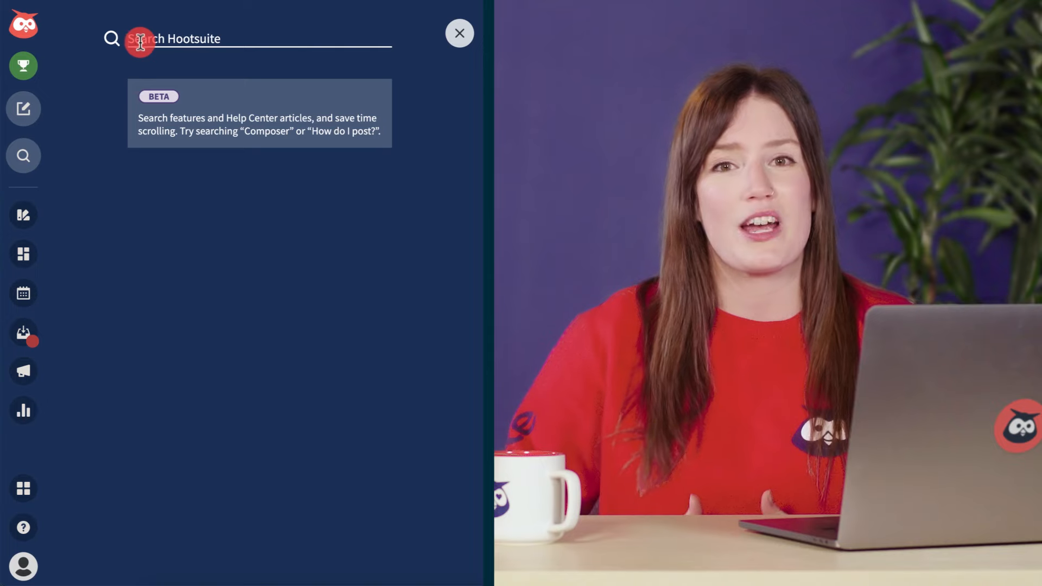
{"action": "type", "text": "How do I post?"}
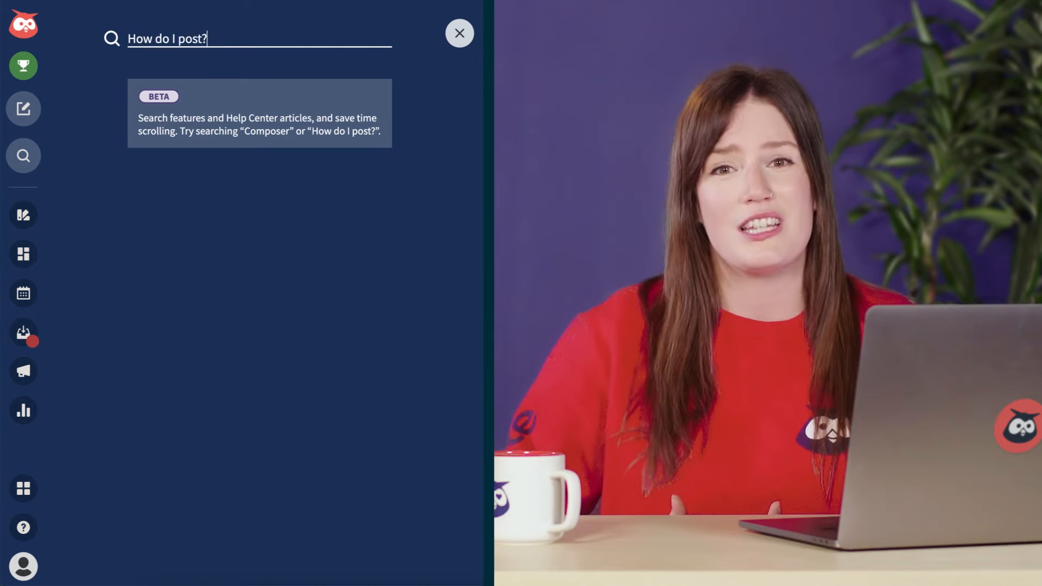